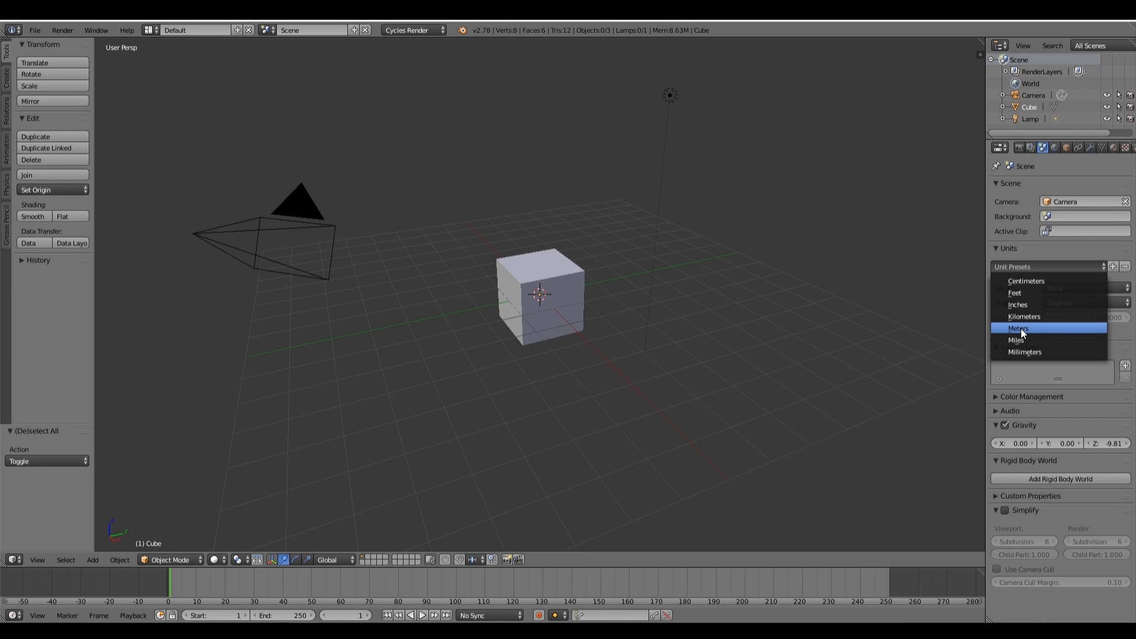
Apply the Meters unit preset to the scene.
{"action": "left_click", "coordinate": [1025, 266]}
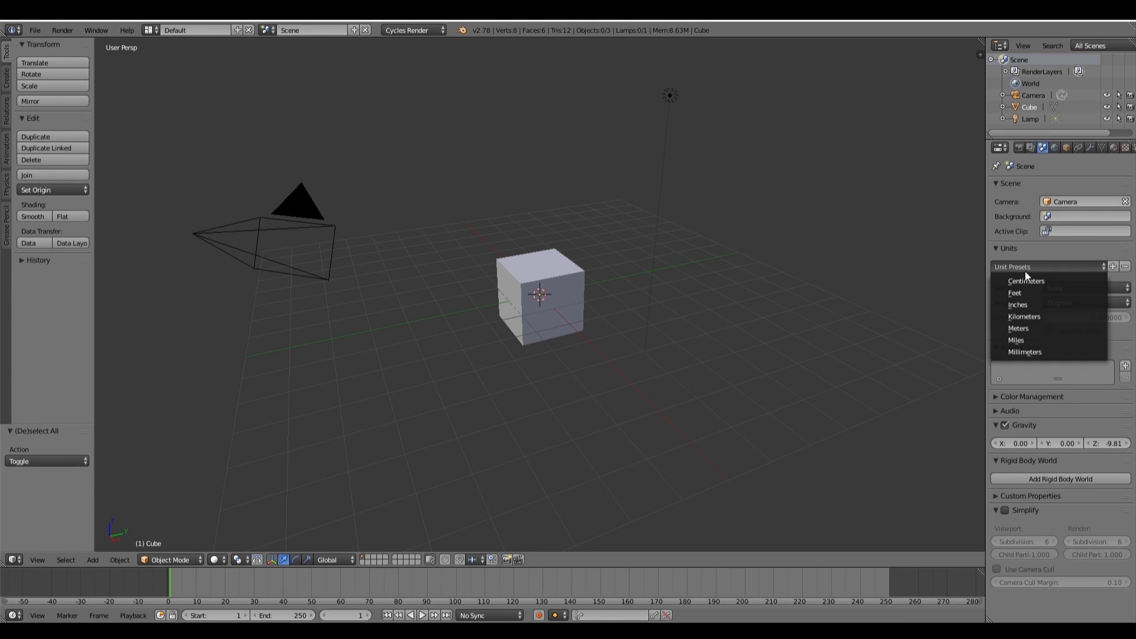
{"action": "left_click", "coordinate": [1020, 329]}
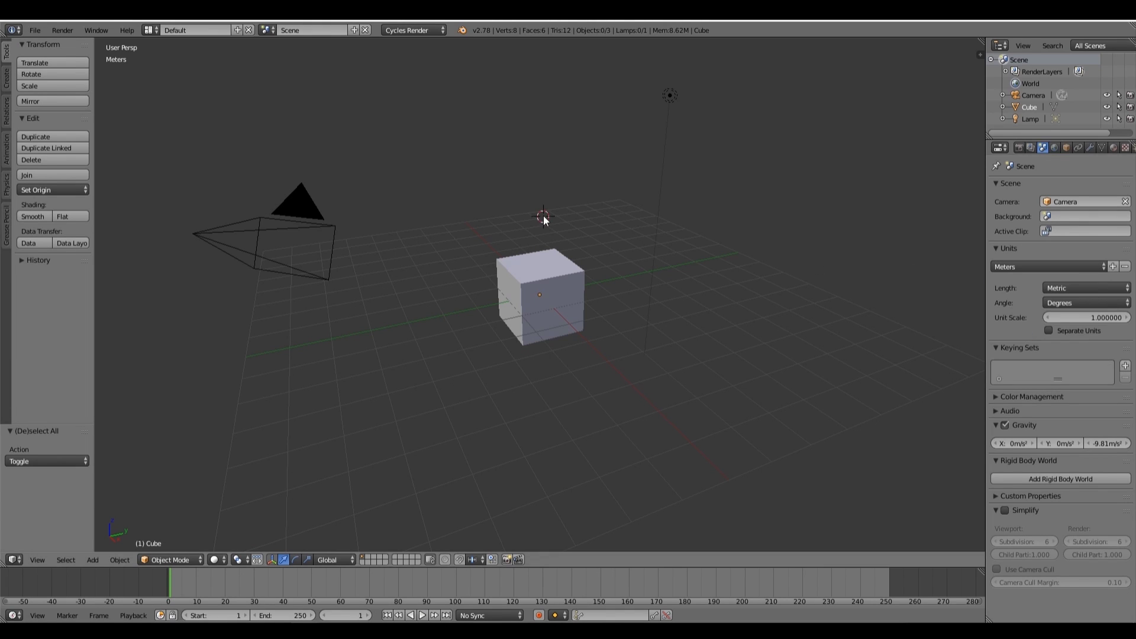
Delete all default objects, including the camera, cube and lamp, from the scene.
{"action": "key", "text": "a"}
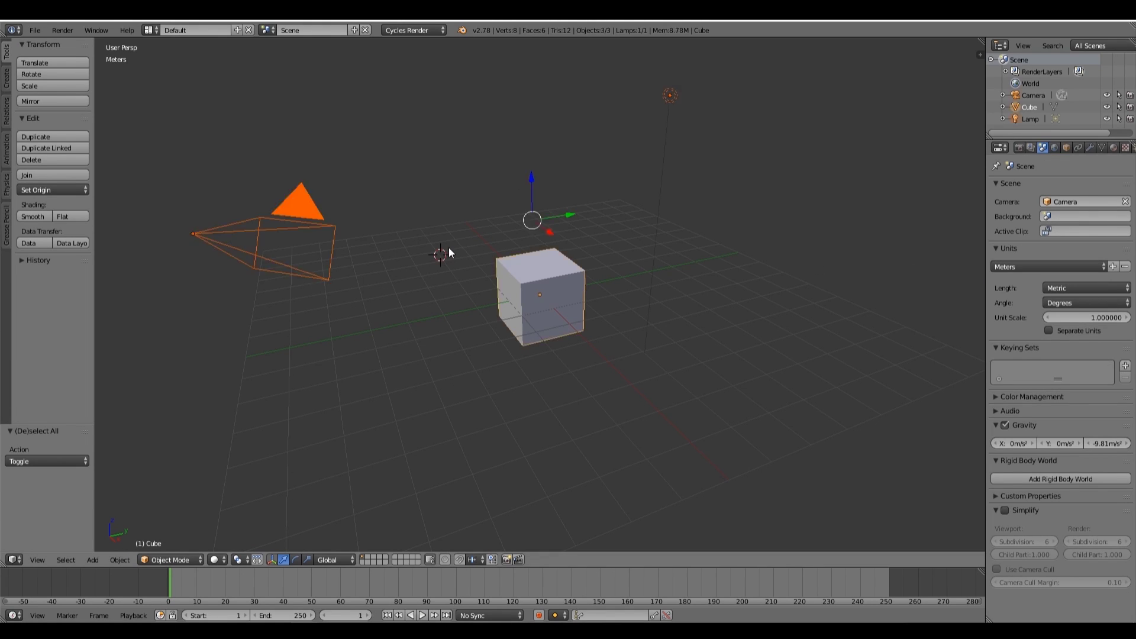
{"action": "key", "text": "a"}
{"action": "key", "text": "a"}
{"action": "key", "text": "x"}
{"action": "left_click", "coordinate": [450, 252]}
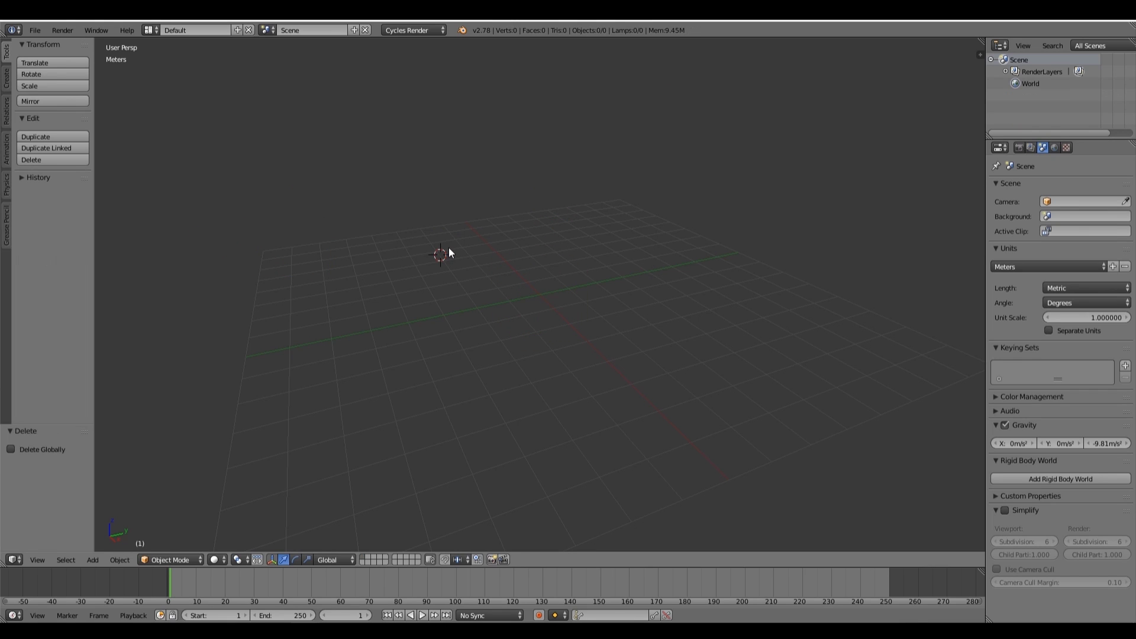
{"action": "key", "text": "n"}
{"action": "key", "text": "n"}
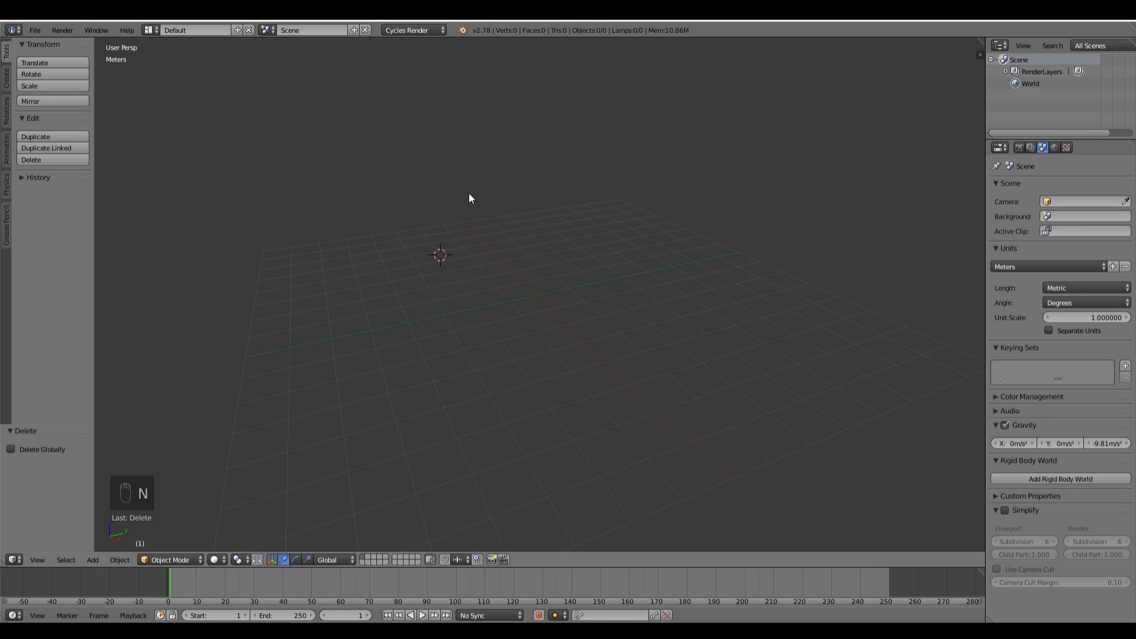
Add a Sun lamp positioned high above the grid, with its beam tilted about the Y axis.
{"action": "key", "text": "shift+a"}
{"action": "left_click", "coordinate": [507, 208]}
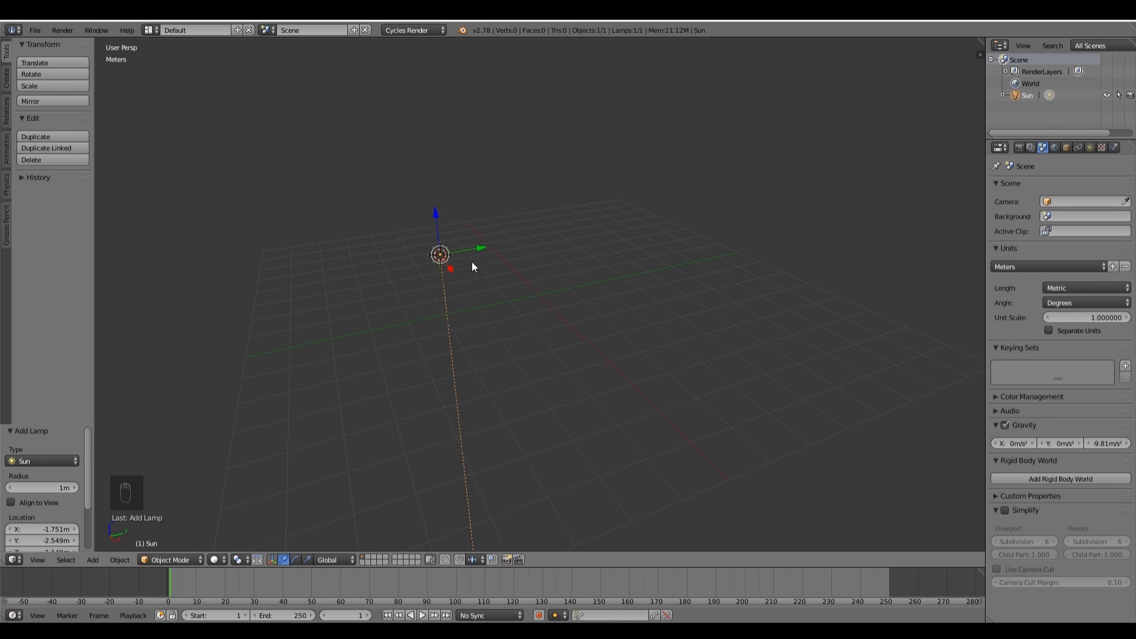
{"action": "key", "text": "KP_1"}
{"action": "left_click_drag", "start_coordinate": [526, 252], "coordinate": [523, 197]}
{"action": "scroll", "coordinate": [533, 192], "scroll_direction": "up", "scroll_amount": 3}
{"action": "key", "text": "r"}
{"action": "key", "text": "y"}
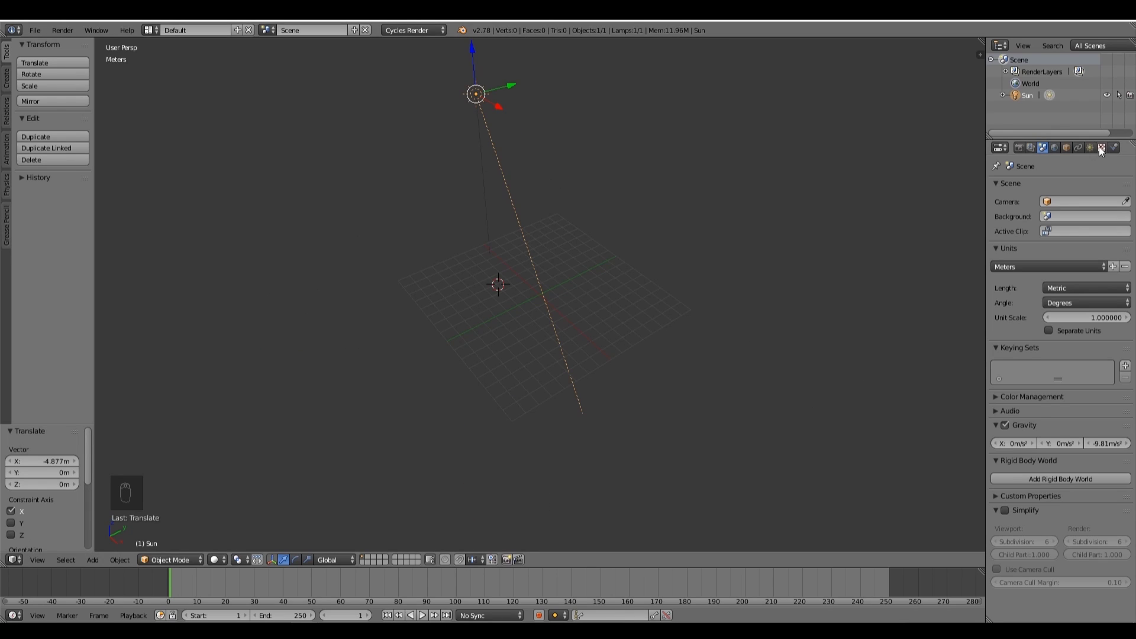
Set the Sun lamp's strength to 3 and its color to warm yellow-orange, about R 1.000, G 0.763, B 0.345.
{"action": "left_click", "coordinate": [1091, 147]}
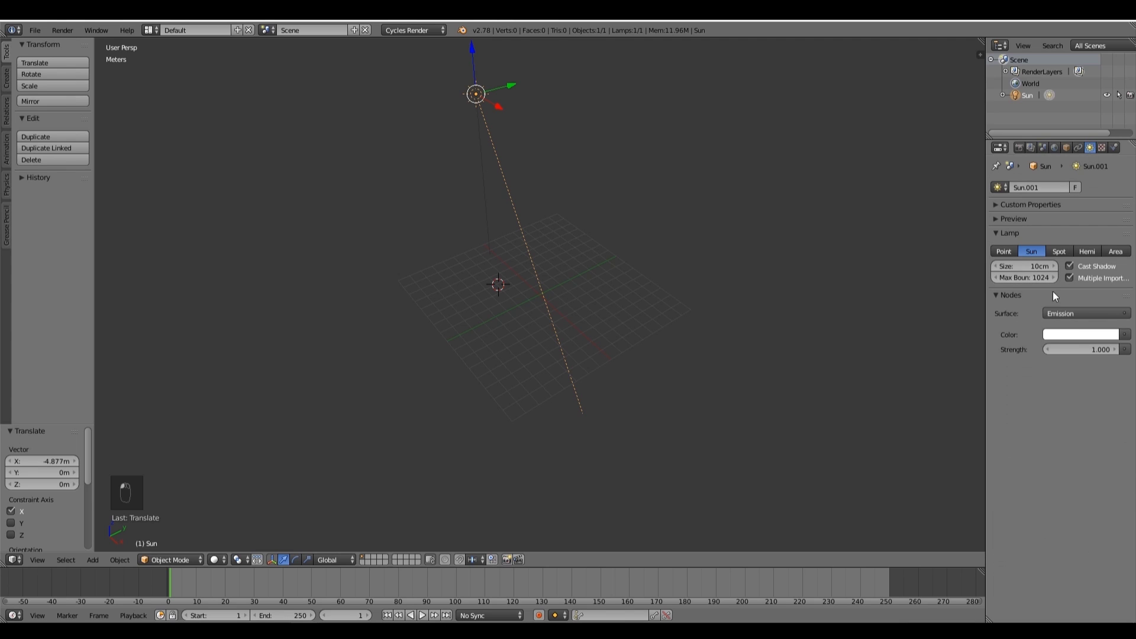
{"action": "left_click", "coordinate": [1081, 350]}
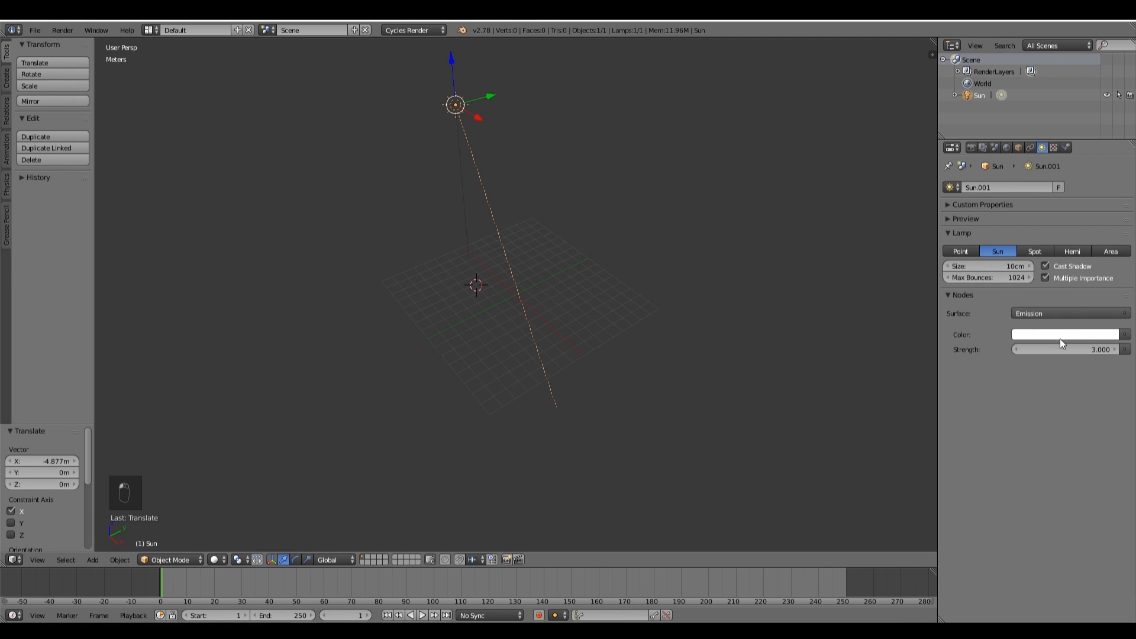
{"action": "left_click", "coordinate": [1060, 336]}
{"action": "left_click_drag", "start_coordinate": [1057, 207], "coordinate": [1046, 221]}
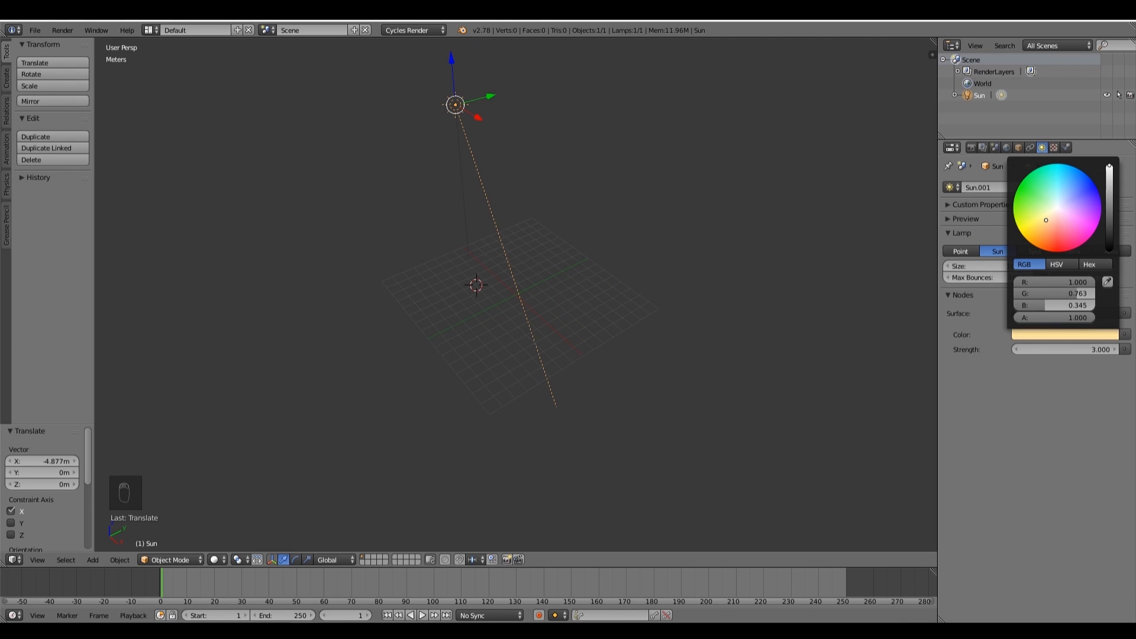
Enlarge the timeline area, switch it to the Node Editor, and deselect the Sun lamp.
{"action": "left_click", "coordinate": [229, 572]}
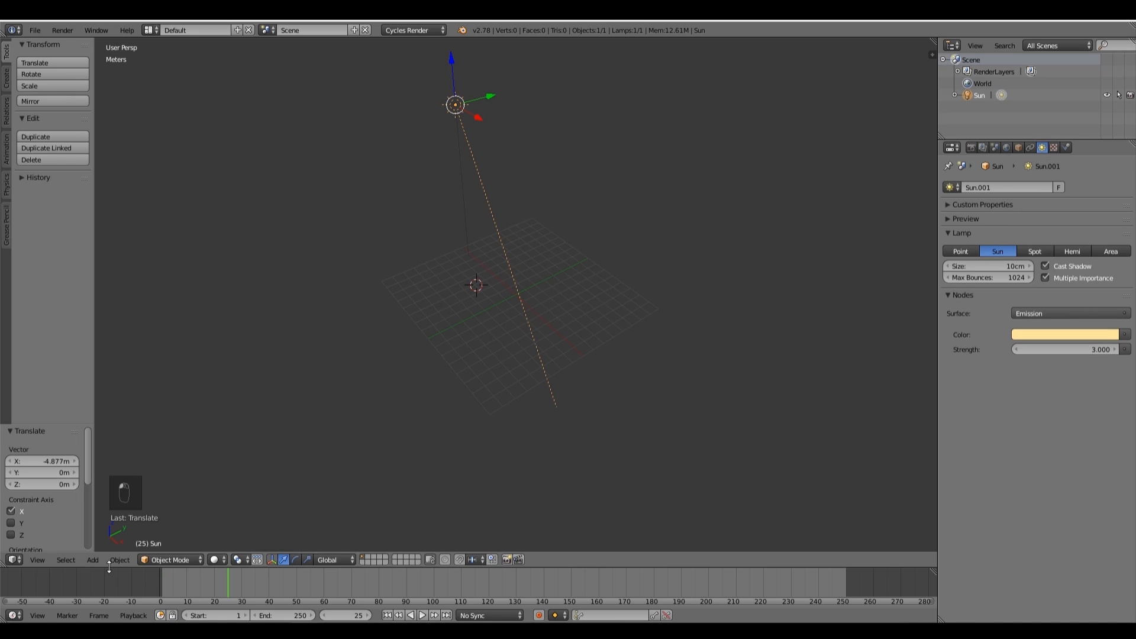
{"action": "left_click_drag", "start_coordinate": [129, 568], "coordinate": [129, 450]}
{"action": "left_click", "coordinate": [15, 617]}
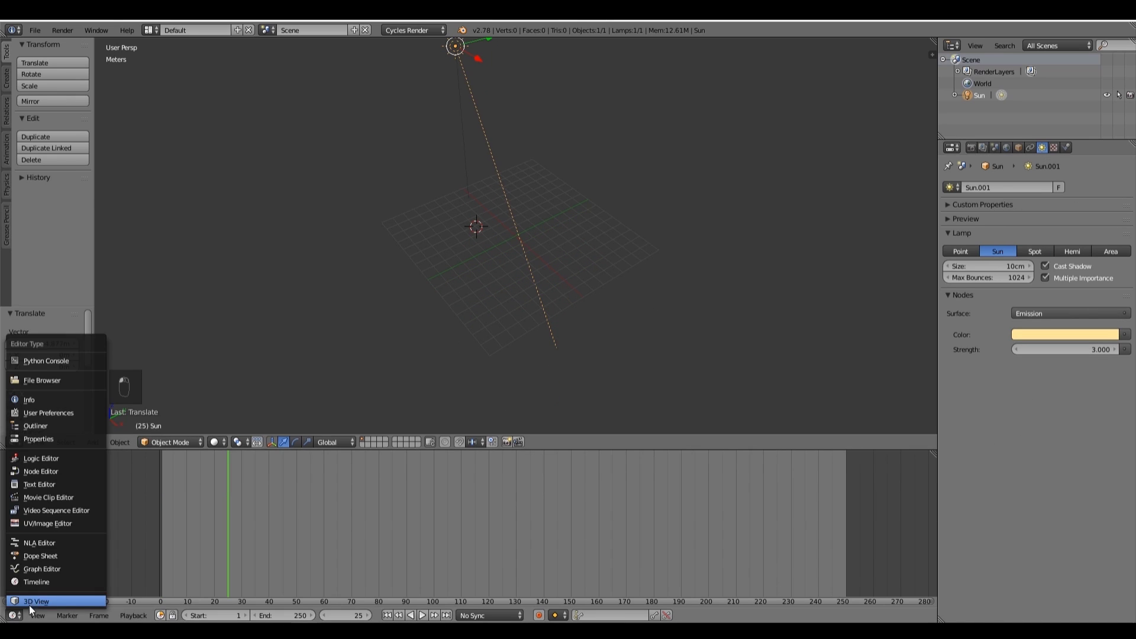
{"action": "left_click", "coordinate": [47, 472]}
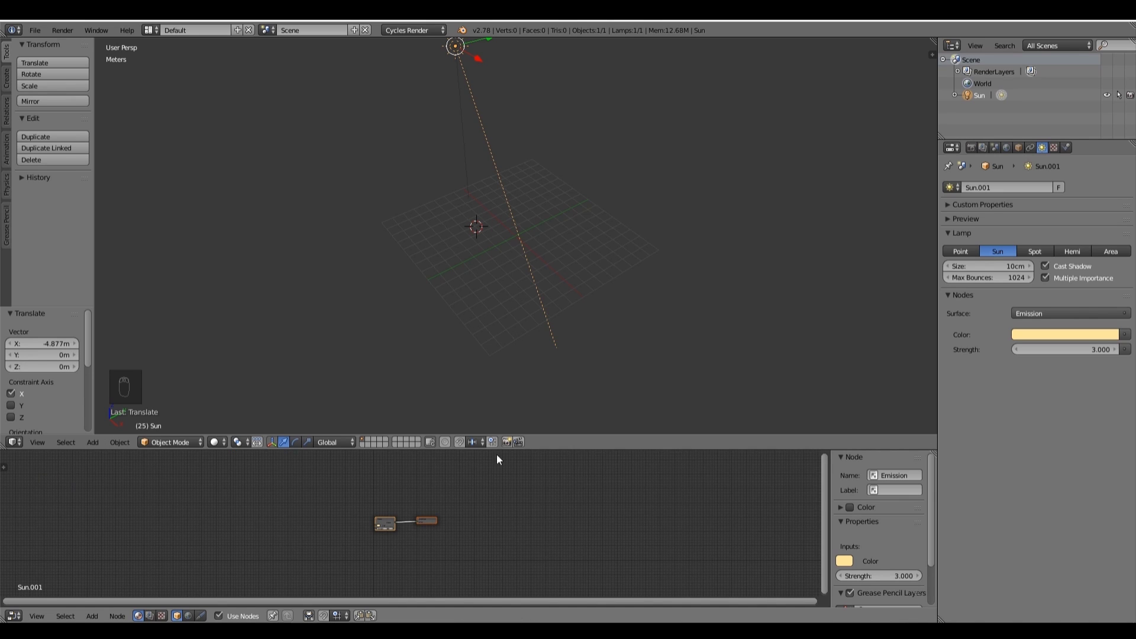
{"action": "left_click_drag", "start_coordinate": [537, 447], "coordinate": [542, 433]}
{"action": "key", "text": "a"}
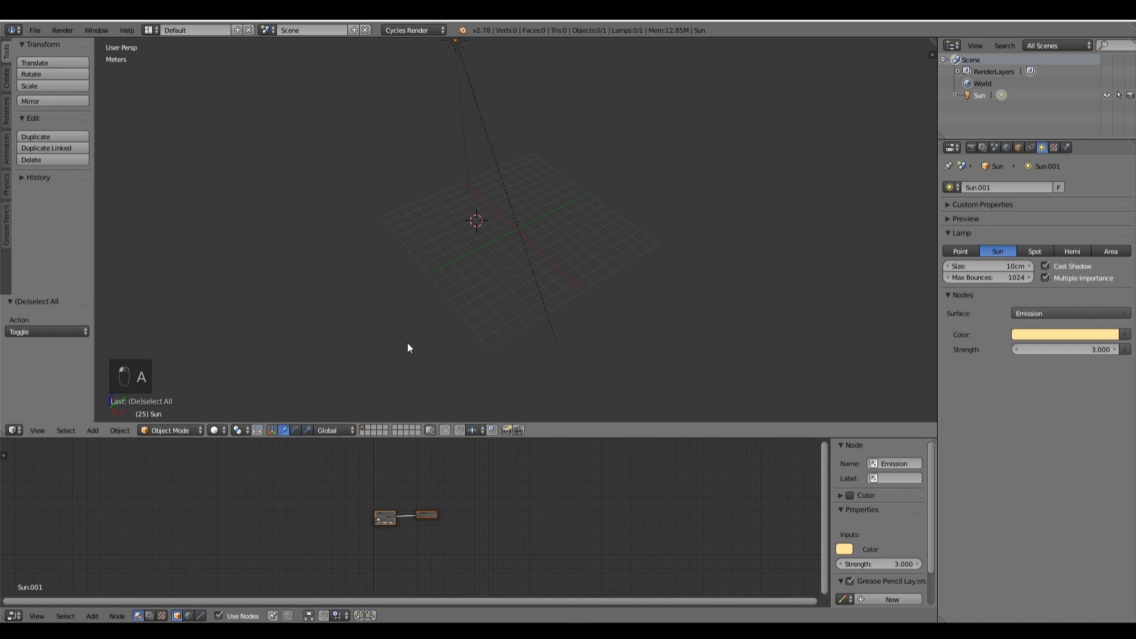
Show the World shader in the Node Editor with Use Nodes enabled, and reposition the Background node.
{"action": "left_click", "coordinate": [187, 616]}
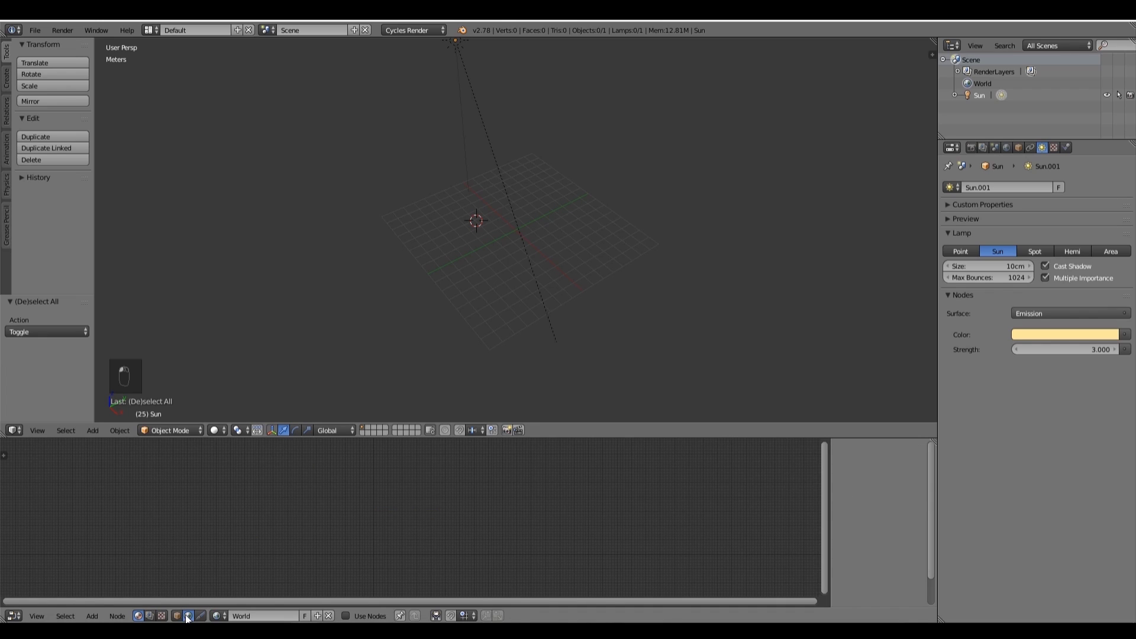
{"action": "left_click", "coordinate": [347, 617]}
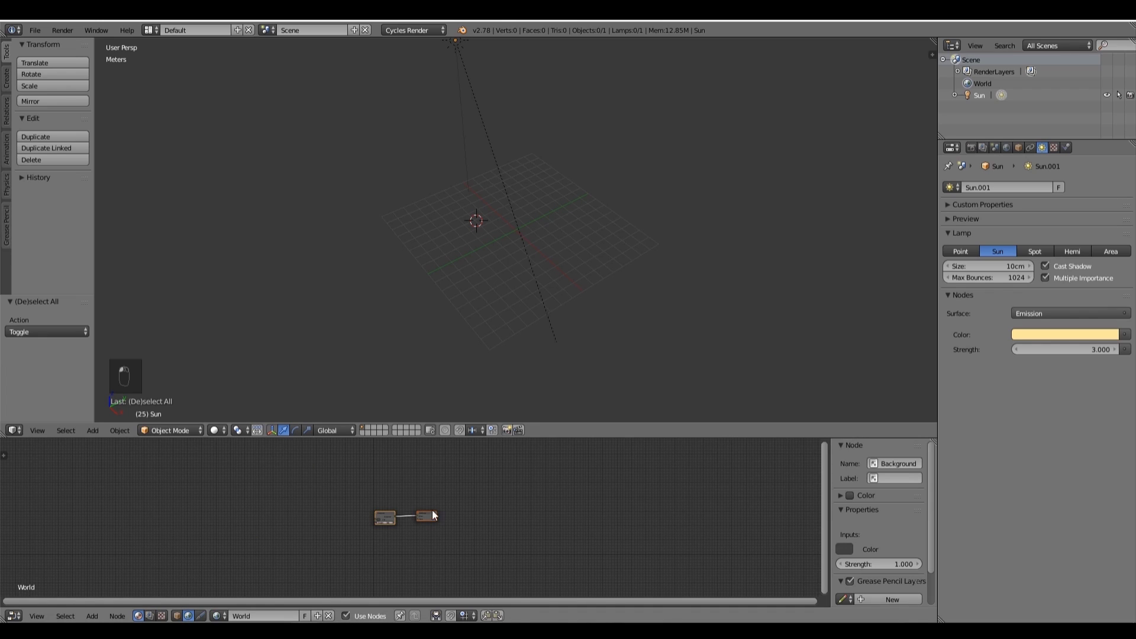
{"action": "middle_click_drag", "start_coordinate": [432, 515], "coordinate": [515, 480]}
{"action": "scroll", "coordinate": [512, 481], "scroll_direction": "up", "scroll_amount": 4}
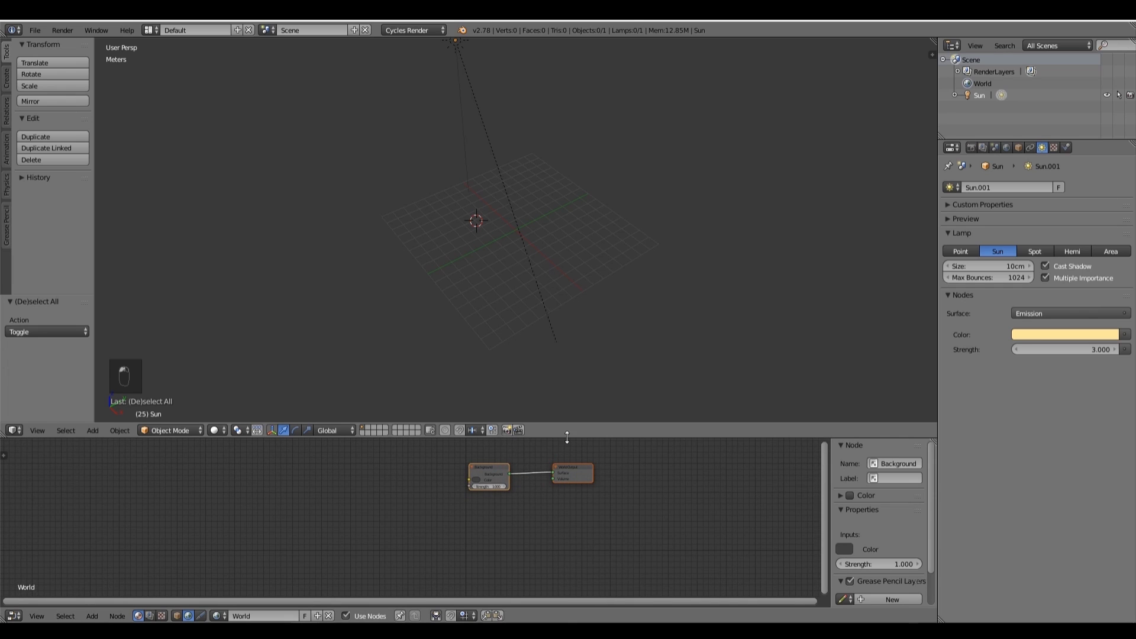
{"action": "left_click_drag", "start_coordinate": [567, 437], "coordinate": [567, 402]}
{"action": "scroll", "coordinate": [613, 464], "scroll_direction": "up", "scroll_amount": 2}
{"action": "middle_click_drag", "start_coordinate": [613, 464], "coordinate": [474, 463]}
{"action": "left_click_drag", "start_coordinate": [418, 436], "coordinate": [200, 439]}
Add a Sky Texture node to the World shader and link its Color output to the Background node's Color input.
{"action": "key", "text": "shift+a"}
{"action": "mouse_move", "coordinate": [293, 500]}
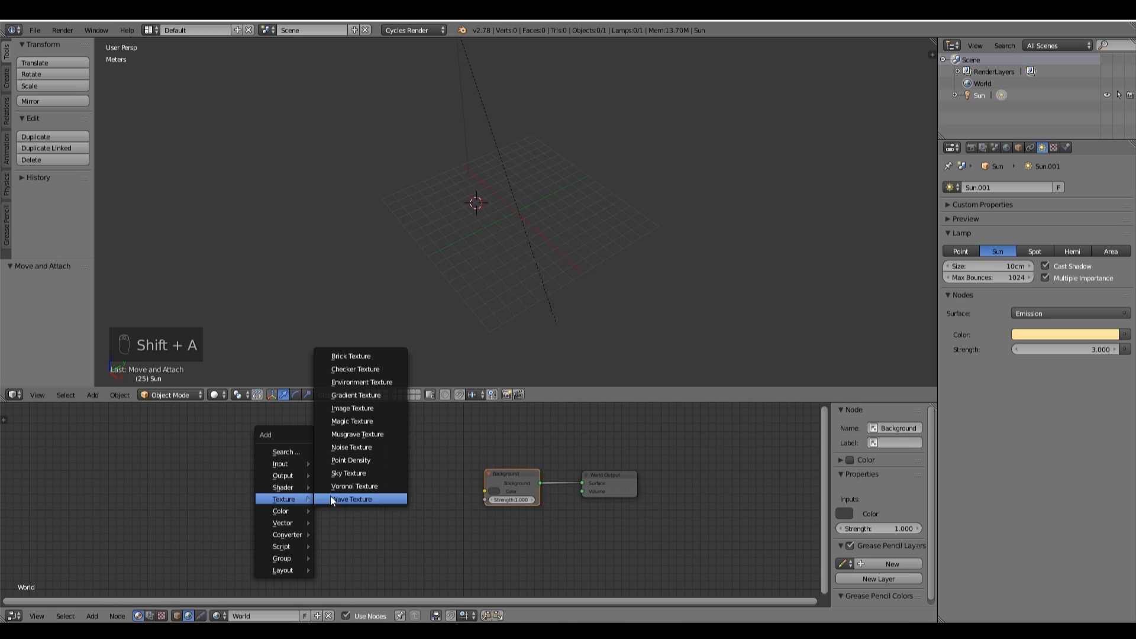
{"action": "left_click", "coordinate": [349, 473]}
{"action": "left_click", "coordinate": [234, 465]}
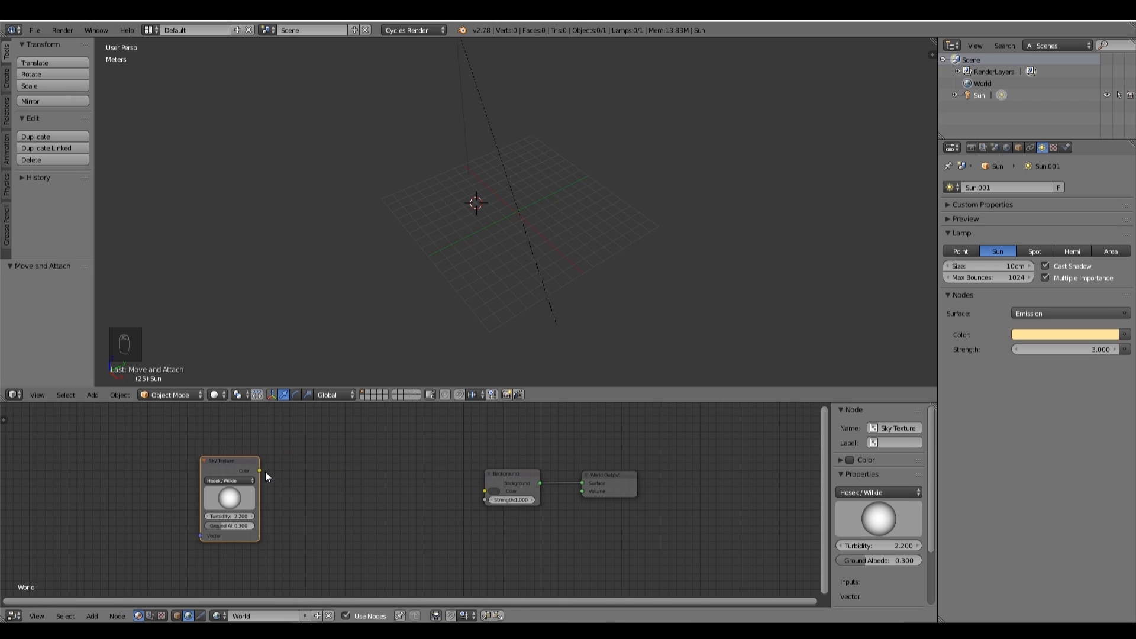
{"action": "left_click_drag", "start_coordinate": [264, 472], "coordinate": [485, 492]}
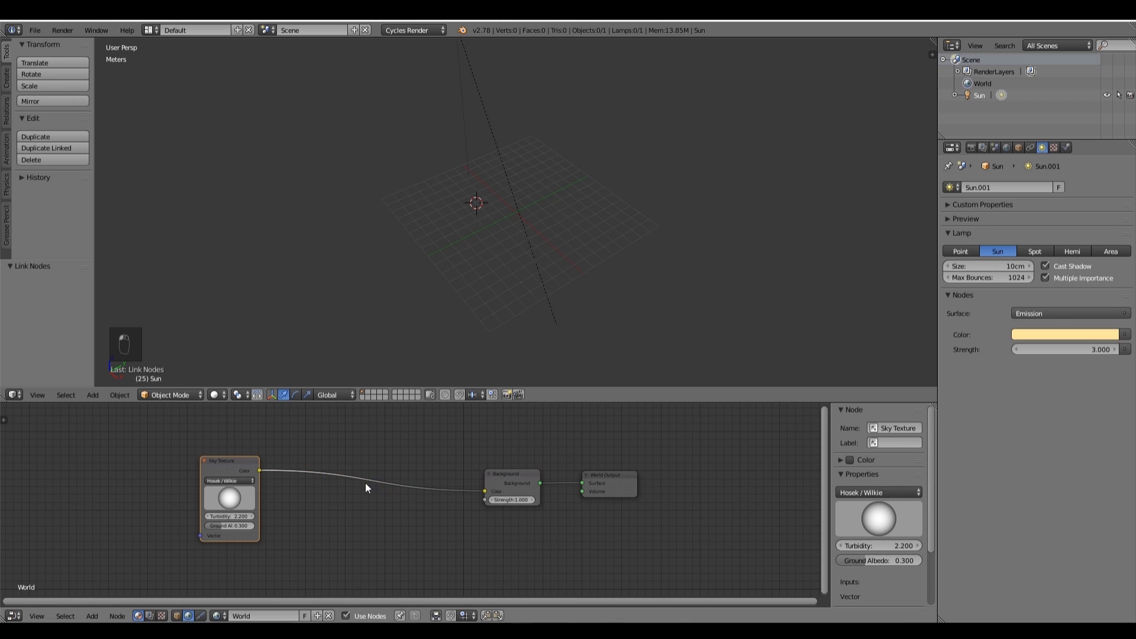
Set the Sky Texture's turbidity to 5 and its ground albedo to 0.7.
{"action": "scroll", "coordinate": [366, 488], "scroll_direction": "up", "scroll_amount": 3}
{"action": "scroll", "coordinate": [203, 527], "scroll_direction": "left", "scroll_amount": 4, "text": "ctrl"}
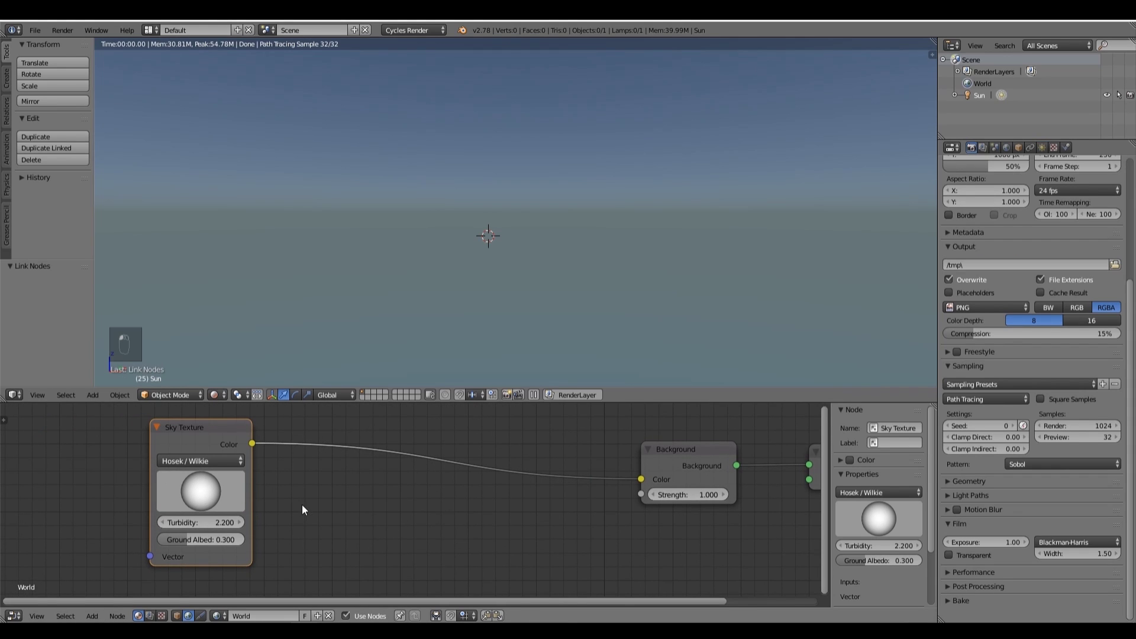
{"action": "key", "text": "Return"}
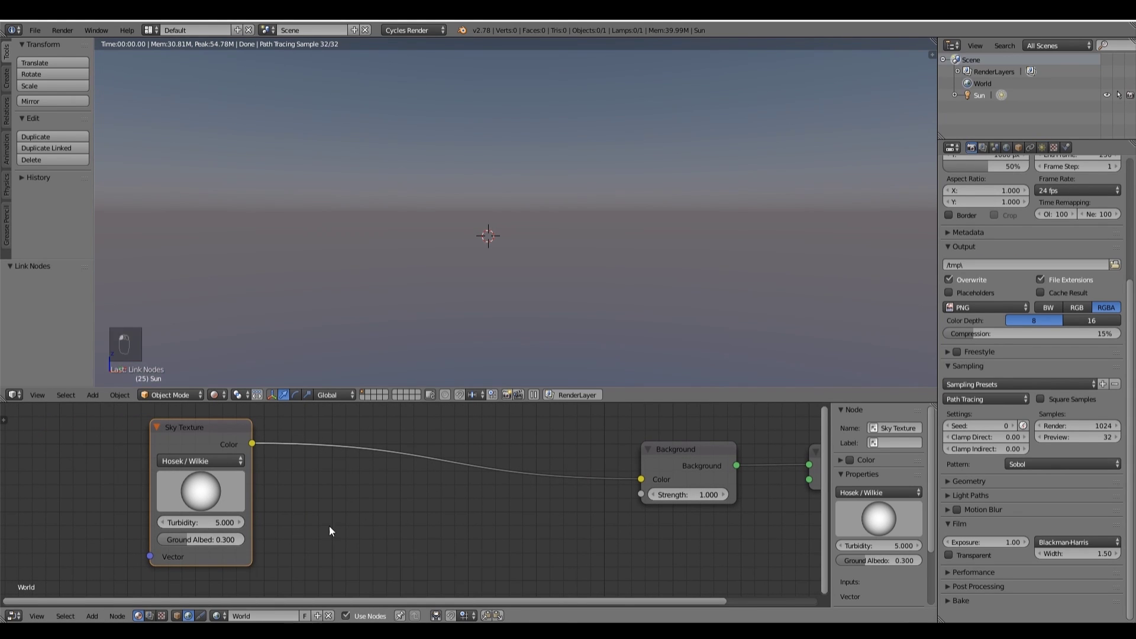
{"action": "left_click", "coordinate": [206, 538]}
{"action": "type", "text": "0.7"}
{"action": "key", "text": "Return"}
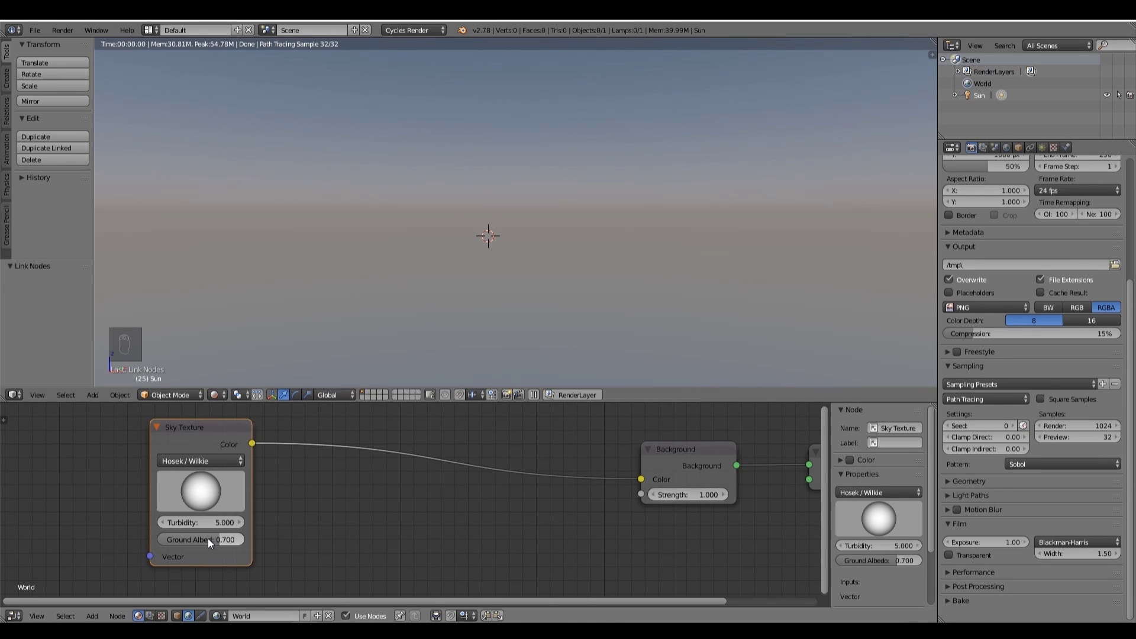
Insert a Gamma node on the link between the Sky Texture and Background nodes.
{"action": "key", "text": "shift+a"}
{"action": "mouse_move", "coordinate": [319, 489]}
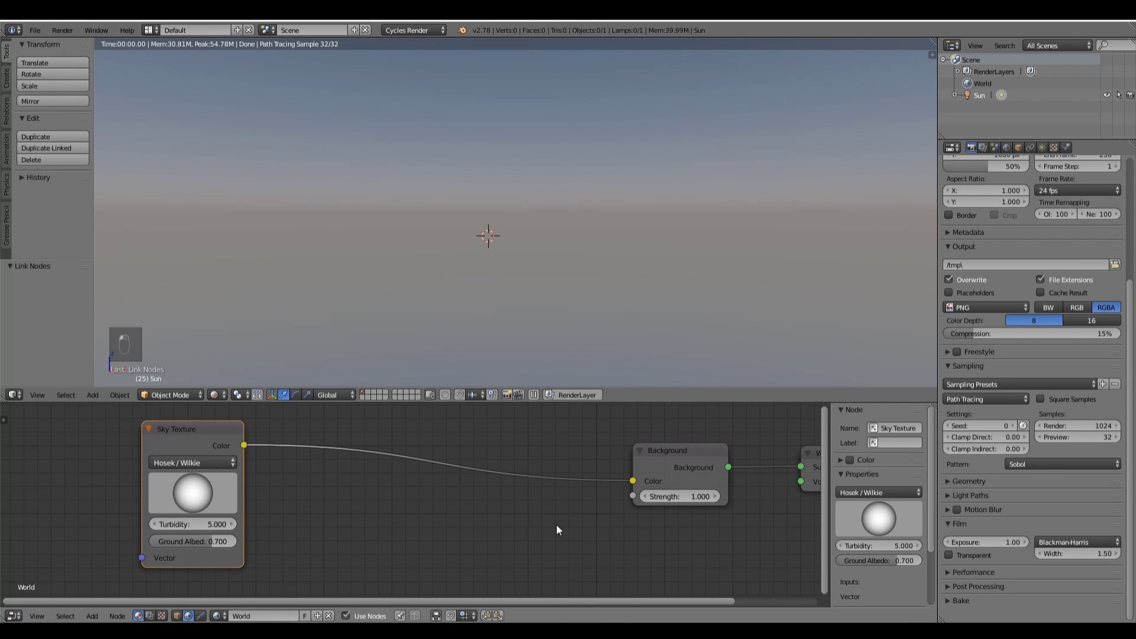
{"action": "key", "text": "shift+a"}
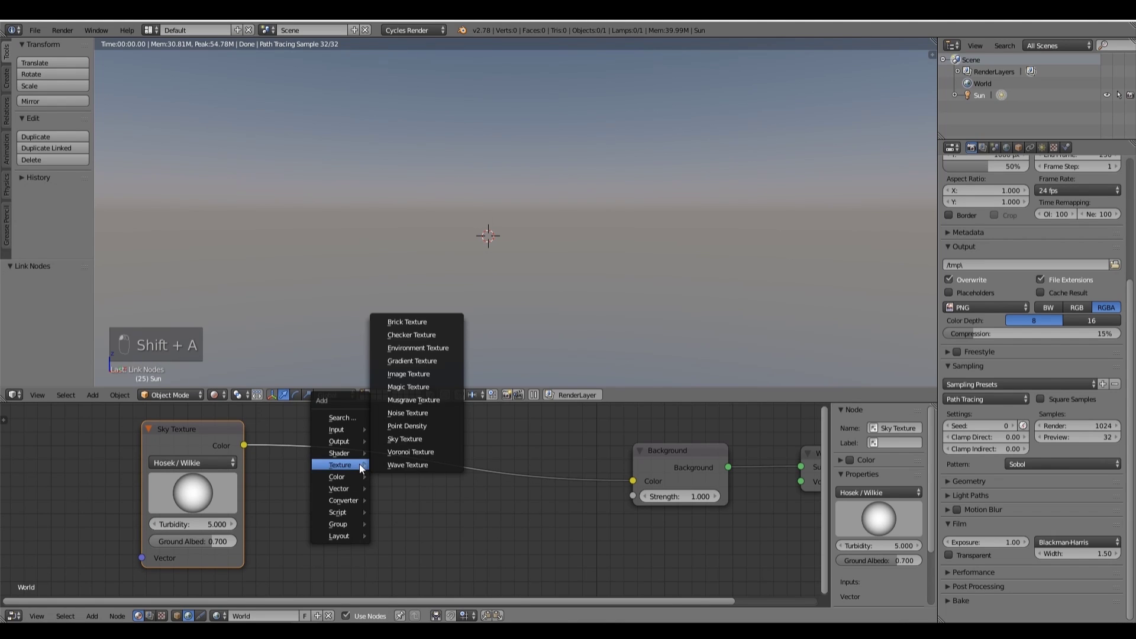
{"action": "mouse_move", "coordinate": [347, 474]}
{"action": "left_click", "coordinate": [394, 487]}
{"action": "left_click", "coordinate": [317, 438]}
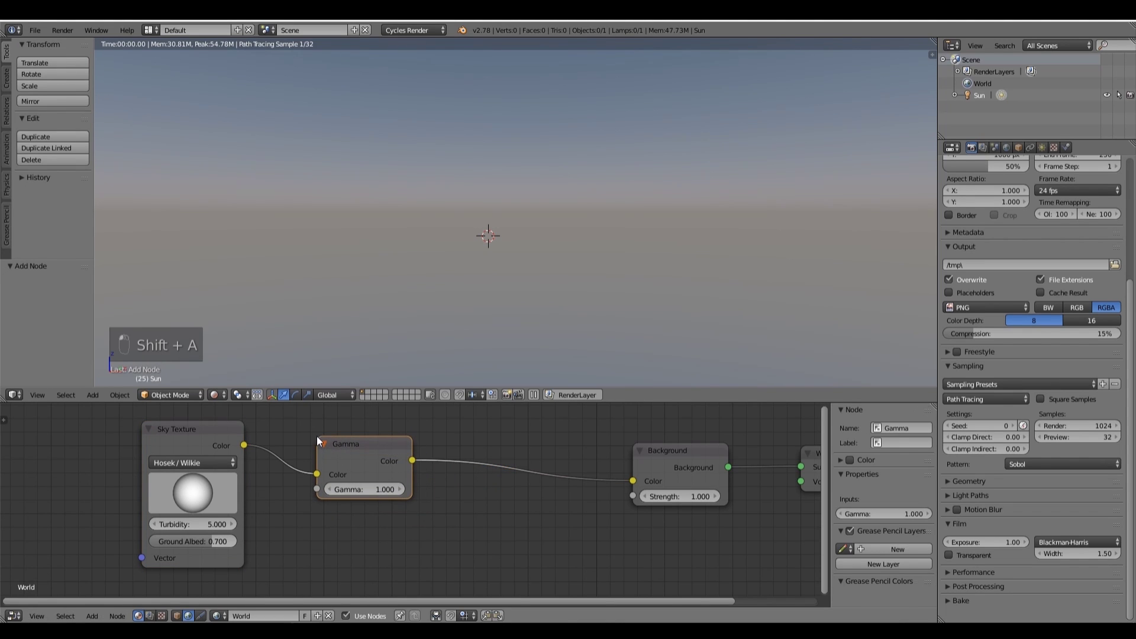
Insert a Hue/Saturation node on the link between the Gamma and Background nodes.
{"action": "key", "text": "shift+a"}
{"action": "mouse_move", "coordinate": [467, 460]}
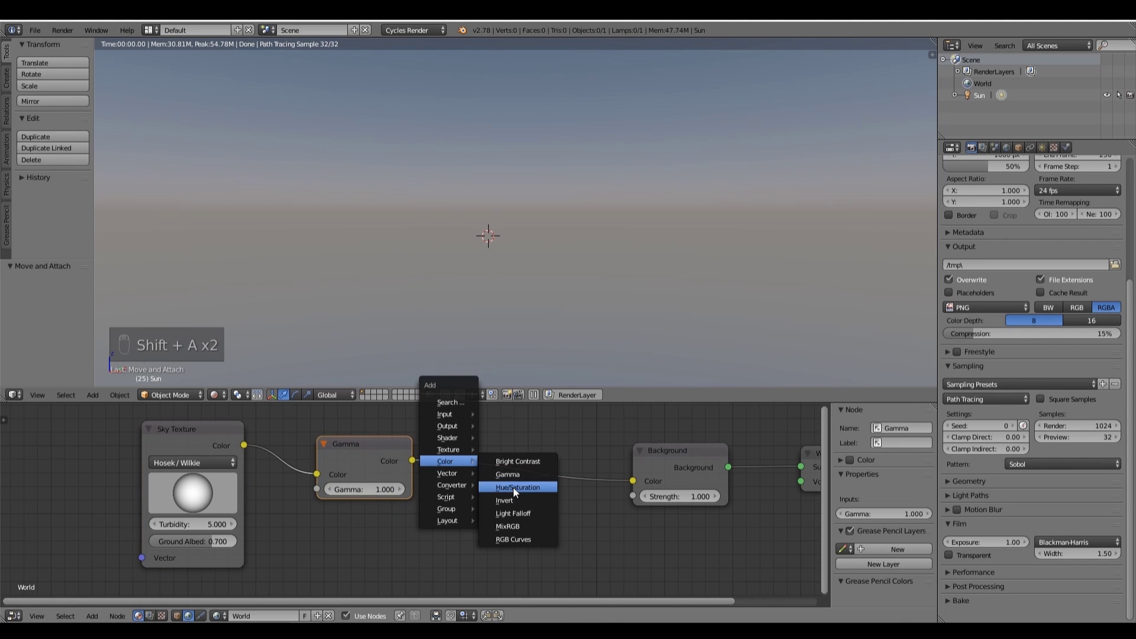
{"action": "left_click", "coordinate": [514, 488]}
{"action": "left_click", "coordinate": [477, 438]}
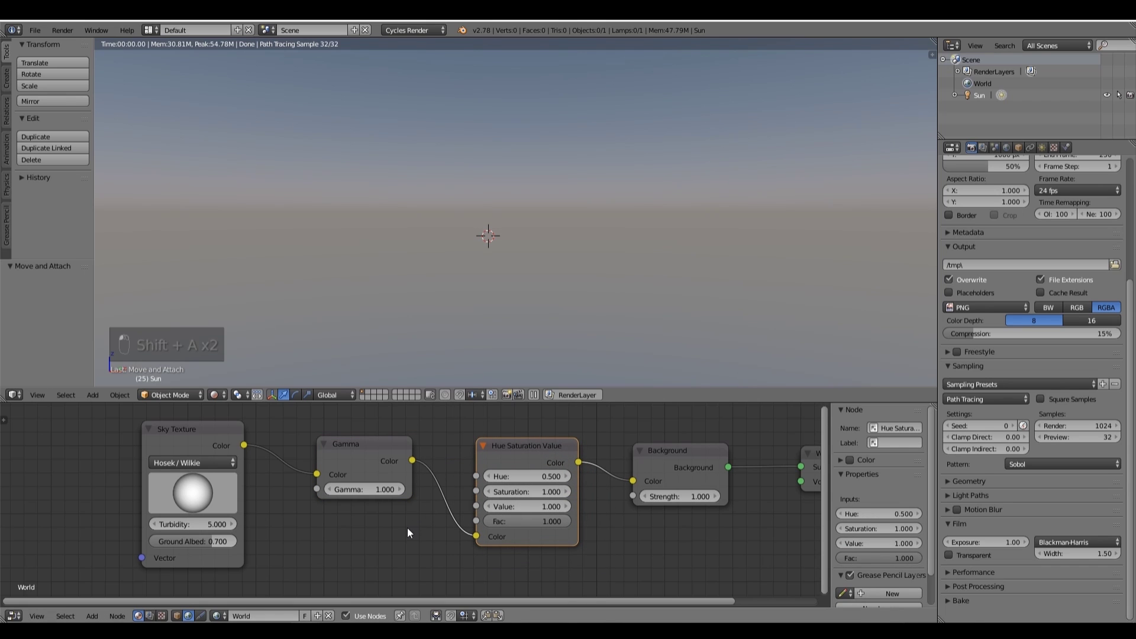
Try hue values of 0.6 and 0.7 on the Hue Saturation Value node and return it to 0.5.
{"action": "left_click", "coordinate": [567, 477]}
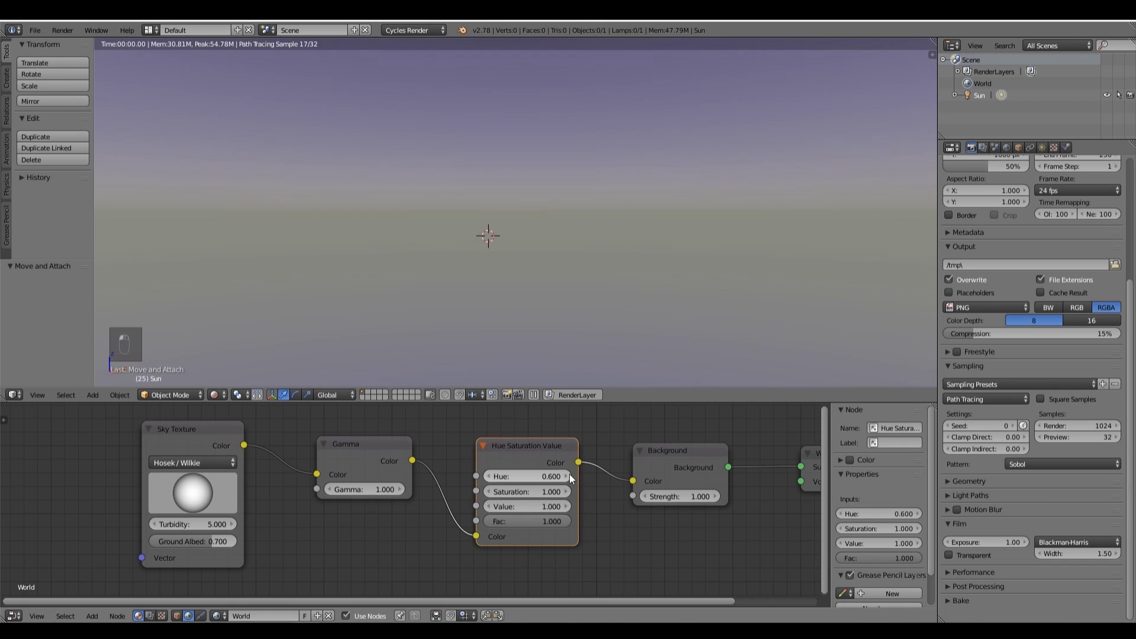
{"action": "left_click", "coordinate": [567, 477]}
{"action": "left_click", "coordinate": [488, 475]}
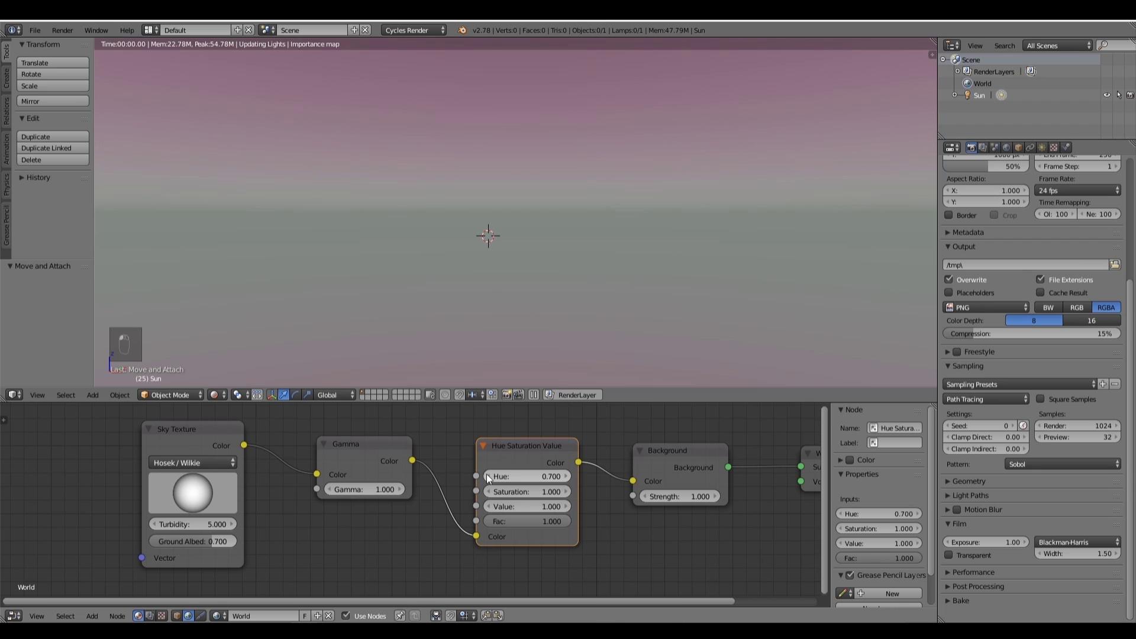
{"action": "left_click", "coordinate": [487, 474]}
{"action": "left_click", "coordinate": [487, 475]}
Set the Hue Saturation Value node's saturation to 1.5 and hue to 0.9, keeping it between the Gamma and Background nodes.
{"action": "left_click", "coordinate": [509, 490]}
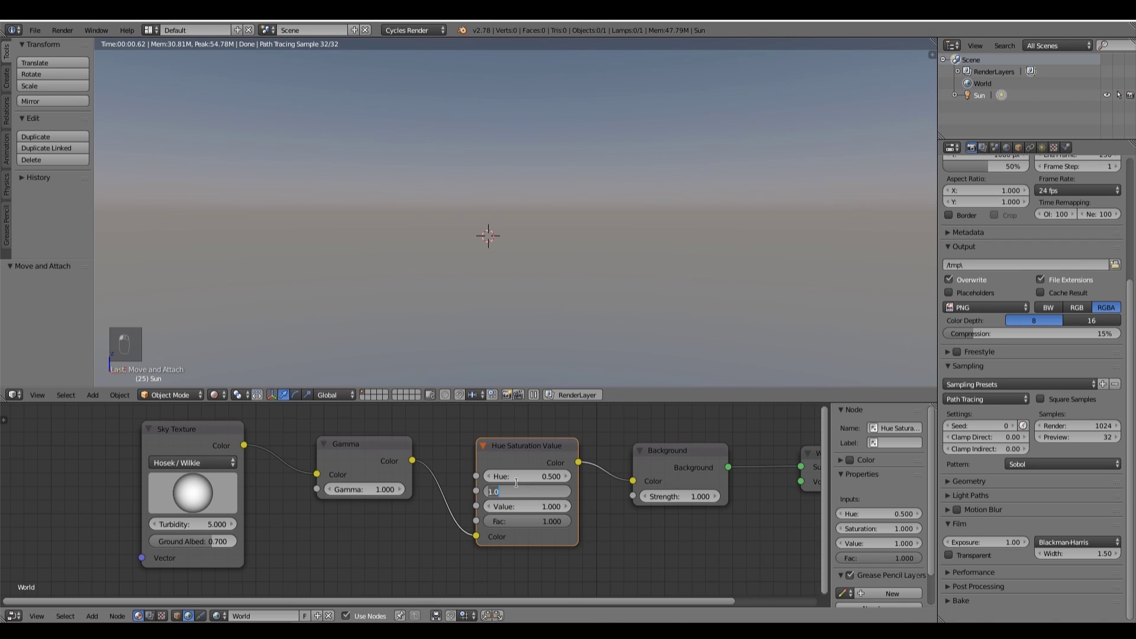
{"action": "key", "text": "Return"}
{"action": "left_click_drag", "start_coordinate": [563, 498], "coordinate": [585, 495]}
{"action": "mouse_move", "coordinate": [583, 491]}
{"action": "left_mouse_down"}
{"action": "mouse_move", "coordinate": [663, 490]}
{"action": "mouse_move", "coordinate": [562, 490]}
{"action": "mouse_move", "coordinate": [578, 478]}
{"action": "left_mouse_up"}
{"action": "left_click", "coordinate": [587, 472]}
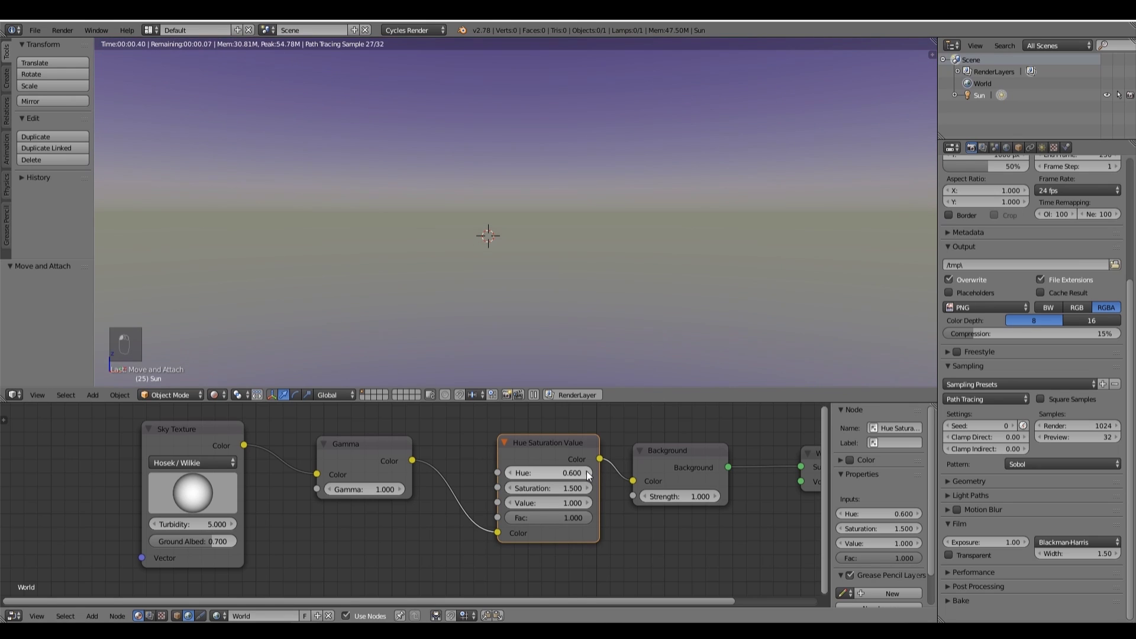
{"action": "left_click", "coordinate": [588, 473]}
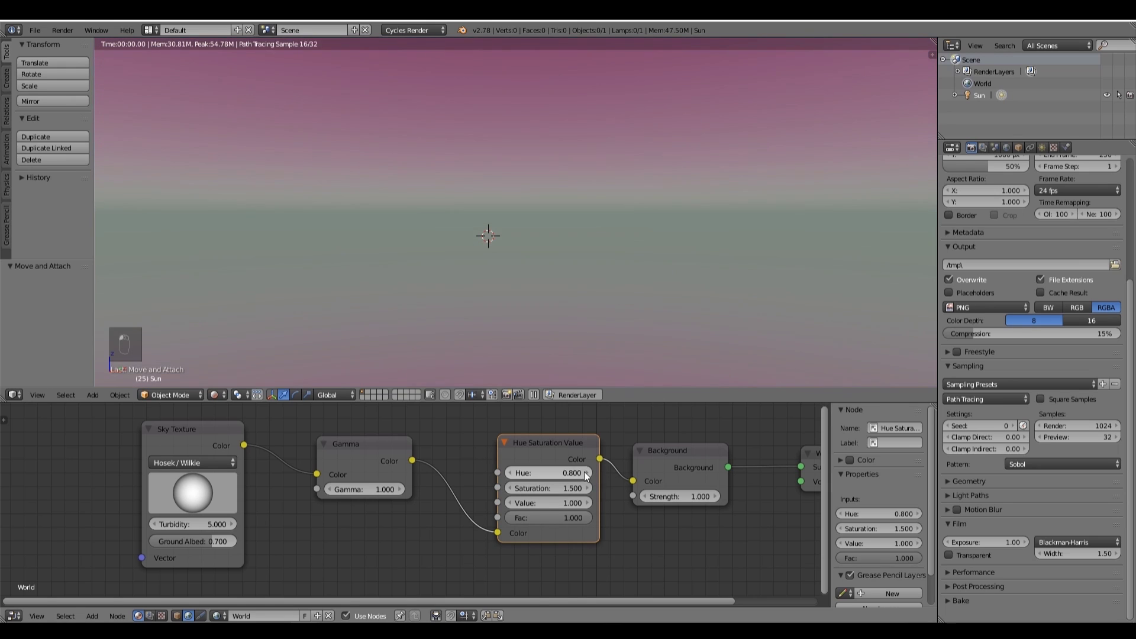
{"action": "left_click_drag", "start_coordinate": [558, 443], "coordinate": [548, 467]}
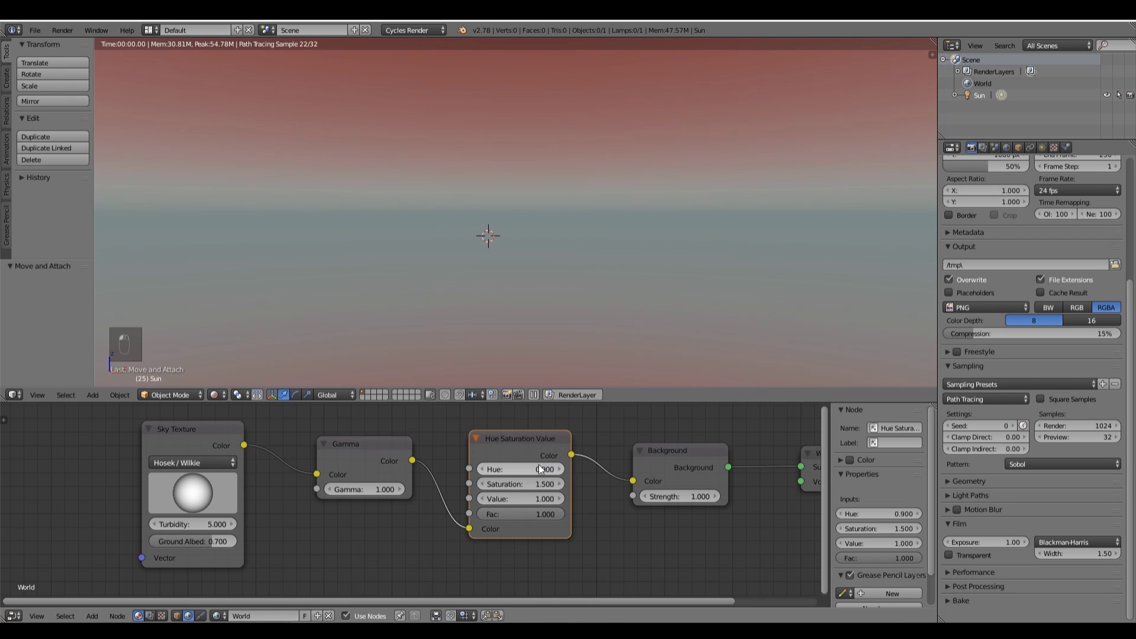
Set the Hue Saturation Value node's hue to 0.5, keep the Gamma node at 1.000, and leave the rendered viewport preview.
{"action": "mouse_move", "coordinate": [385, 490]}
{"action": "left_mouse_down"}
{"action": "mouse_move", "coordinate": [411, 490]}
{"action": "mouse_move", "coordinate": [361, 490]}
{"action": "mouse_move", "coordinate": [385, 494]}
{"action": "left_mouse_up"}
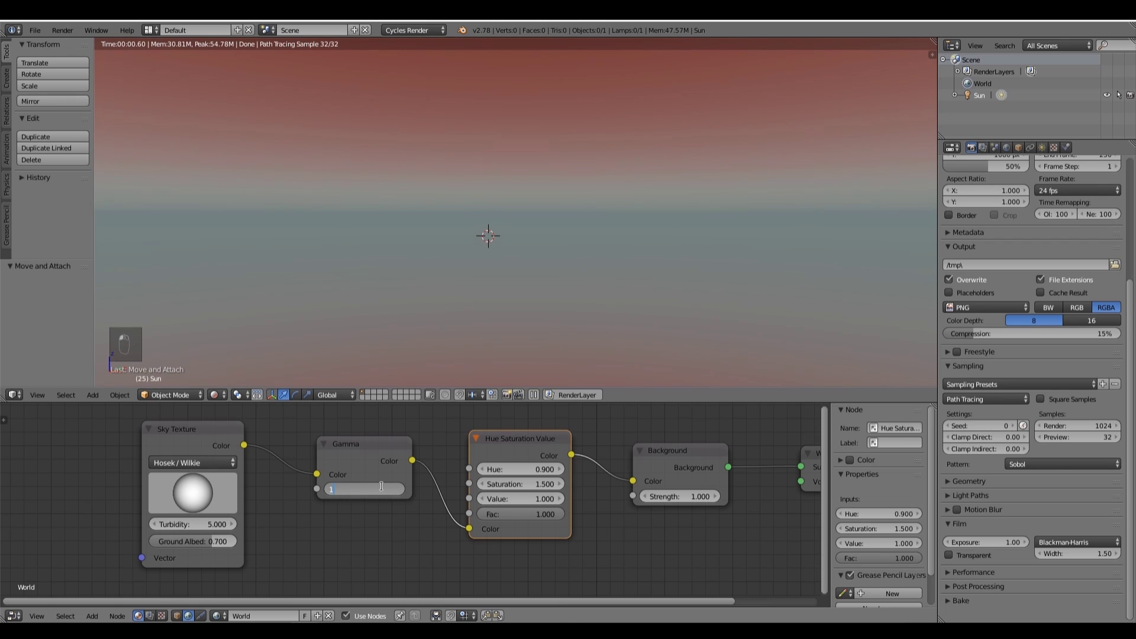
{"action": "key", "text": "Return"}
{"action": "key", "text": "shift+a"}
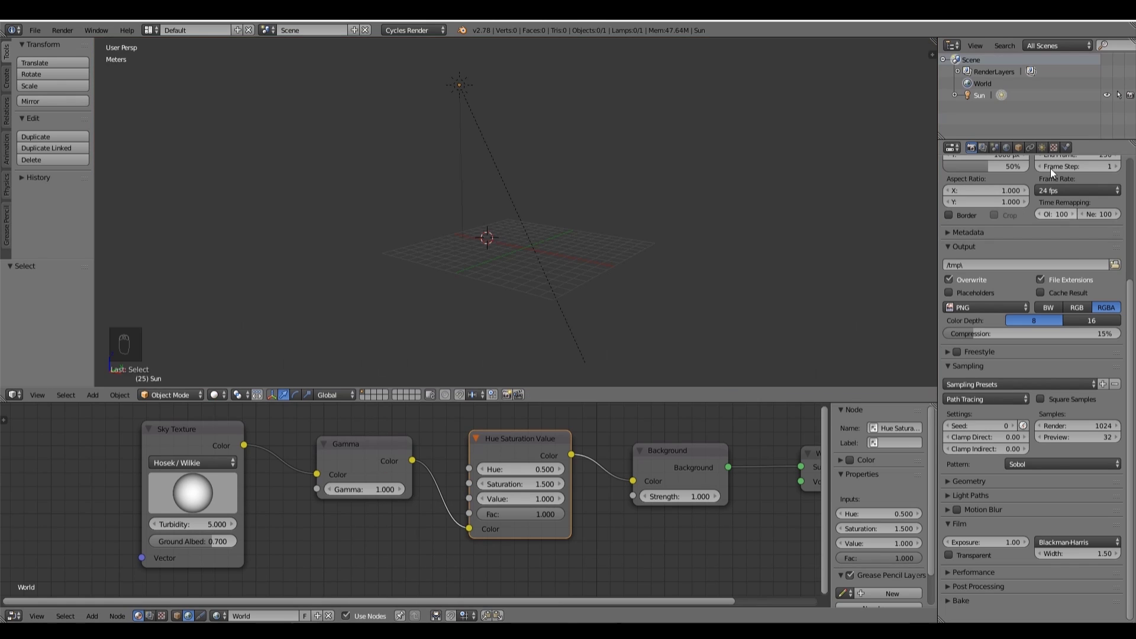
Review the render and sampling settings, and check the sky background in the rendered viewport preview.
{"action": "left_click", "coordinate": [984, 147]}
{"action": "left_click", "coordinate": [972, 148]}
{"action": "scroll", "coordinate": [991, 318], "scroll_direction": "up", "scroll_amount": 4}
{"action": "scroll", "coordinate": [989, 322], "scroll_direction": "down", "scroll_amount": 4}
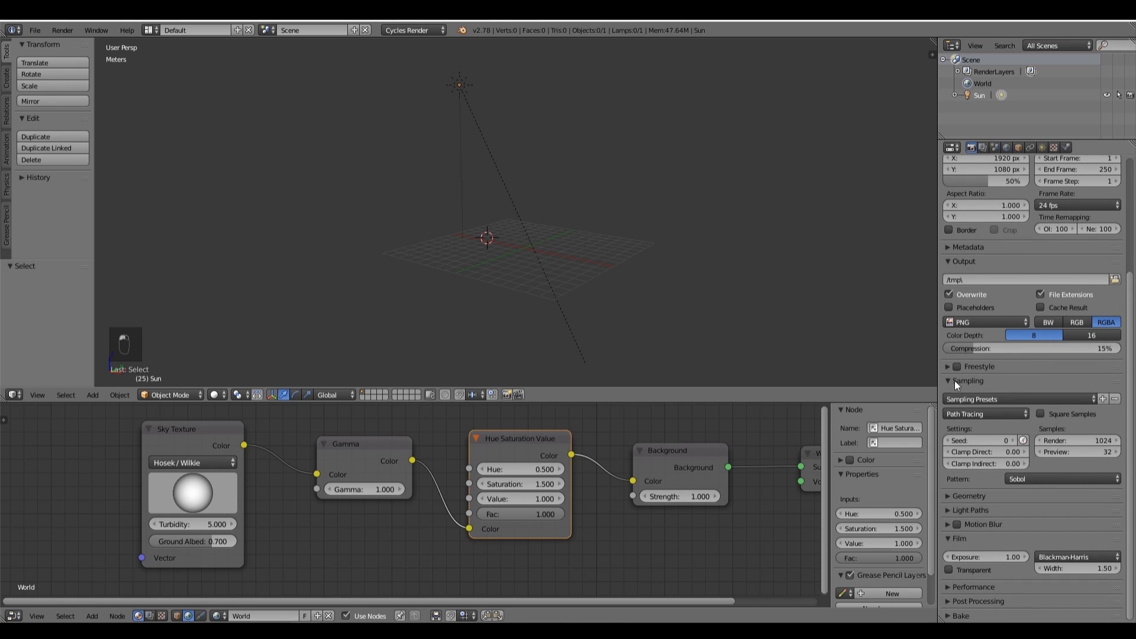
{"action": "left_click", "coordinate": [954, 382]}
{"action": "left_click", "coordinate": [953, 382]}
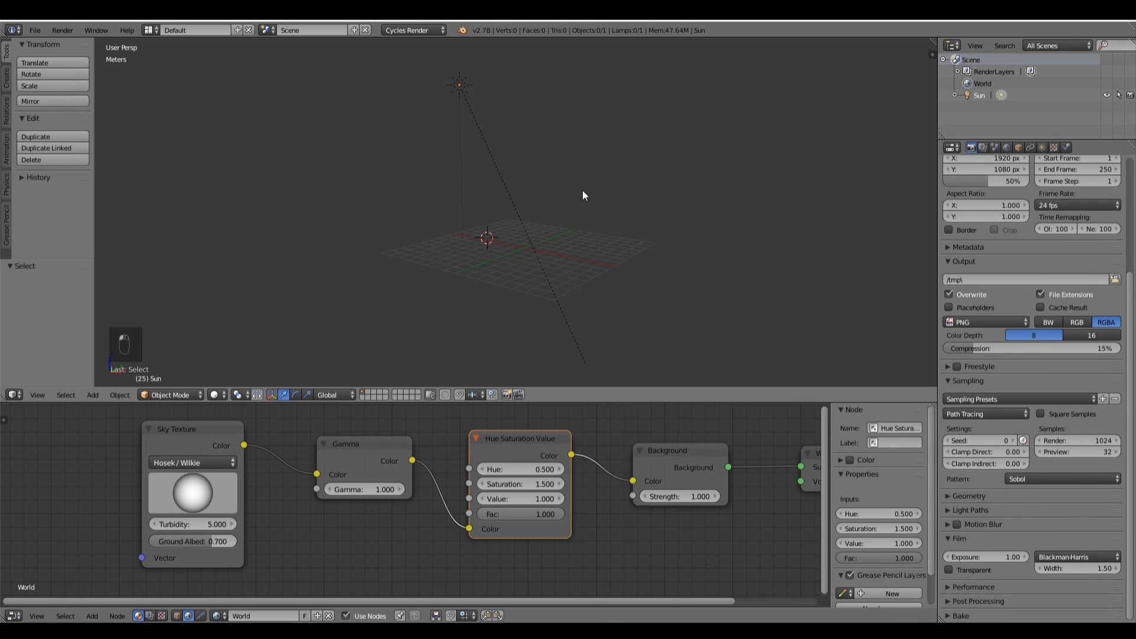
{"action": "key", "text": "shift+z"}
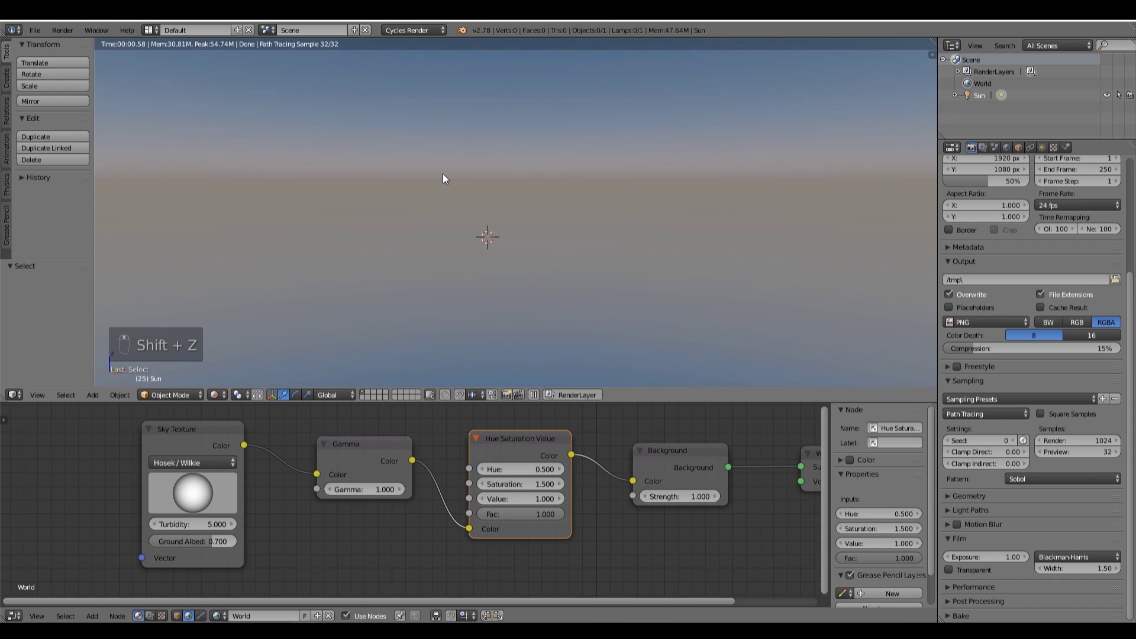
{"action": "key", "text": "shift+z"}
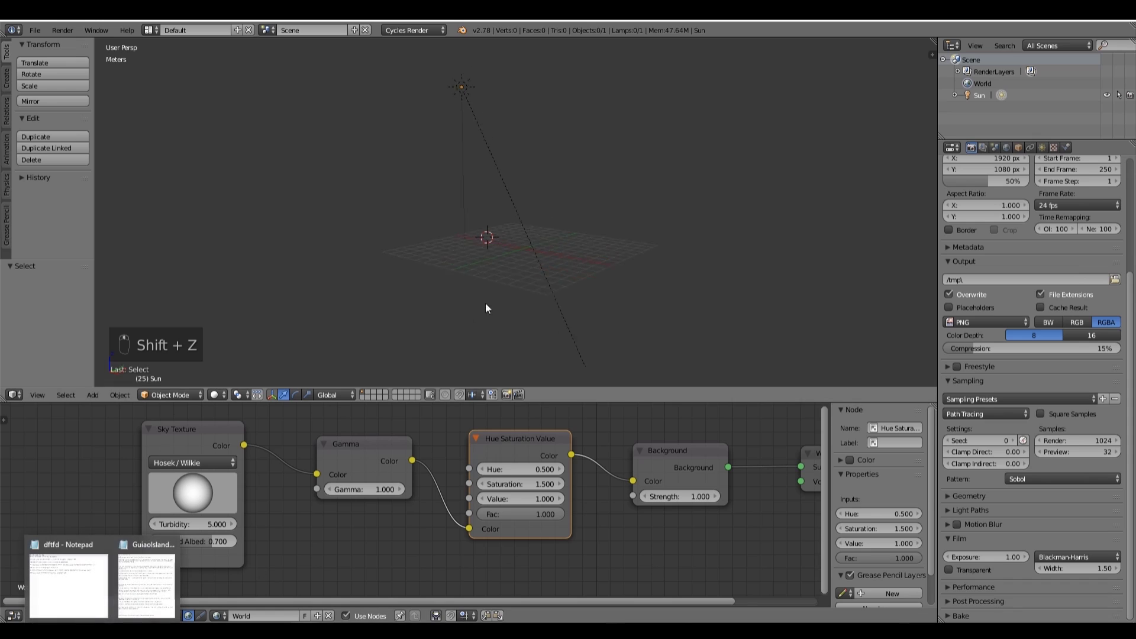
Add a mesh plane to the scene and look at it from the top.
{"action": "middle_click_drag", "start_coordinate": [485, 303], "coordinate": [506, 281]}
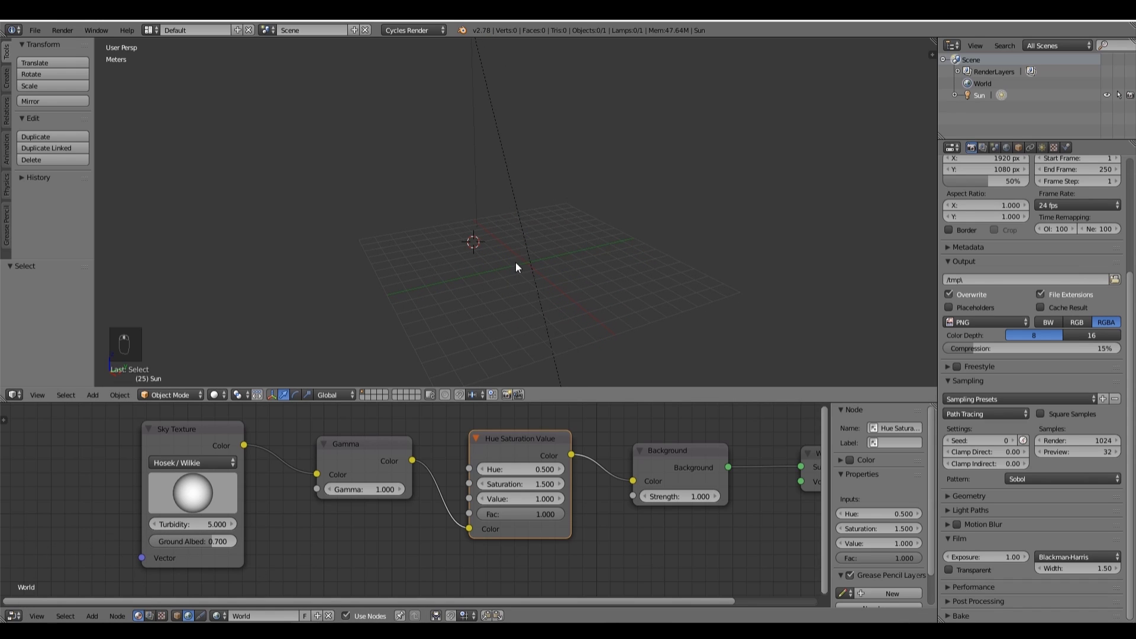
{"action": "key", "text": "shift+a"}
{"action": "mouse_move", "coordinate": [524, 264]}
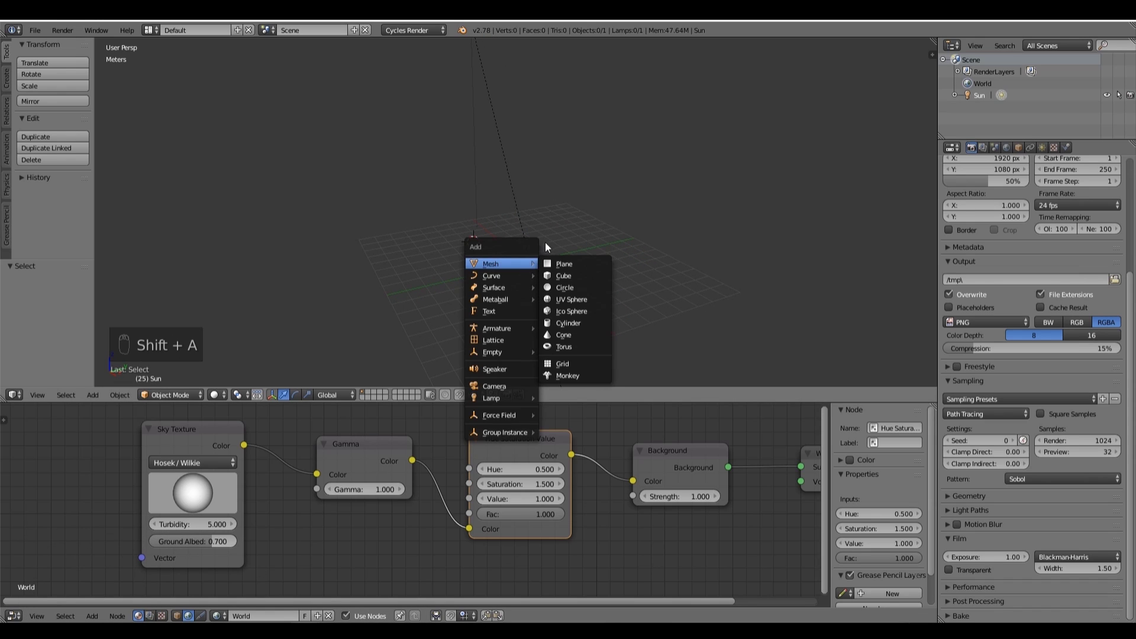
{"action": "left_click", "coordinate": [559, 262]}
{"action": "key", "text": "KP_7"}
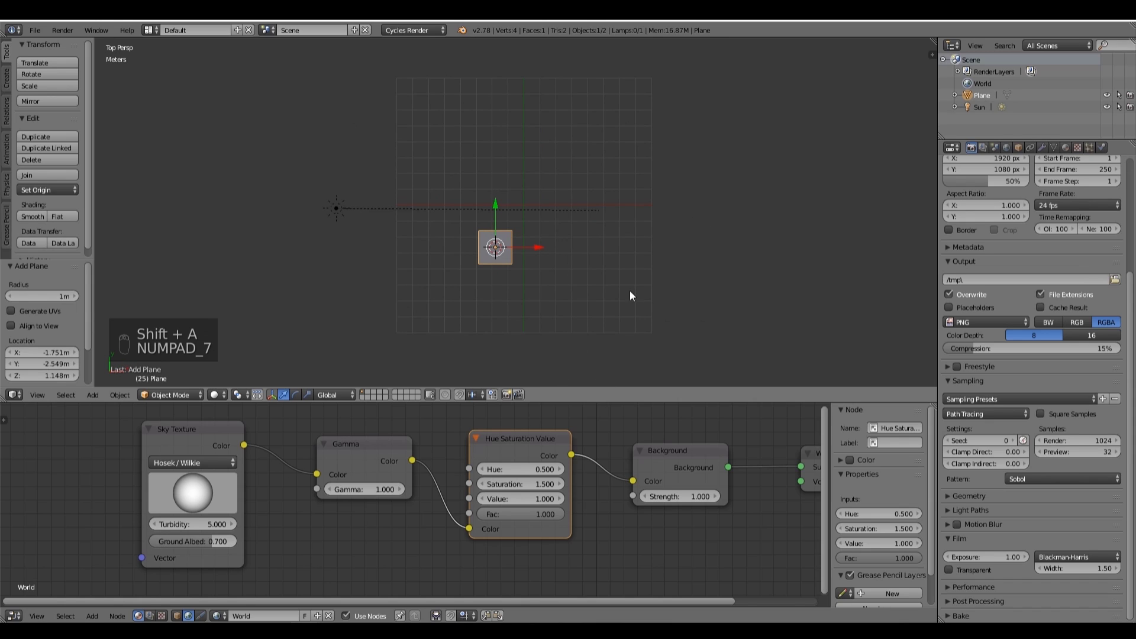
Set the plane's X, Y and Z location to 0 in its transform properties.
{"action": "key", "text": "n"}
{"action": "key", "text": "n"}
{"action": "scroll", "coordinate": [876, 136], "scroll_direction": "up", "scroll_amount": 5}
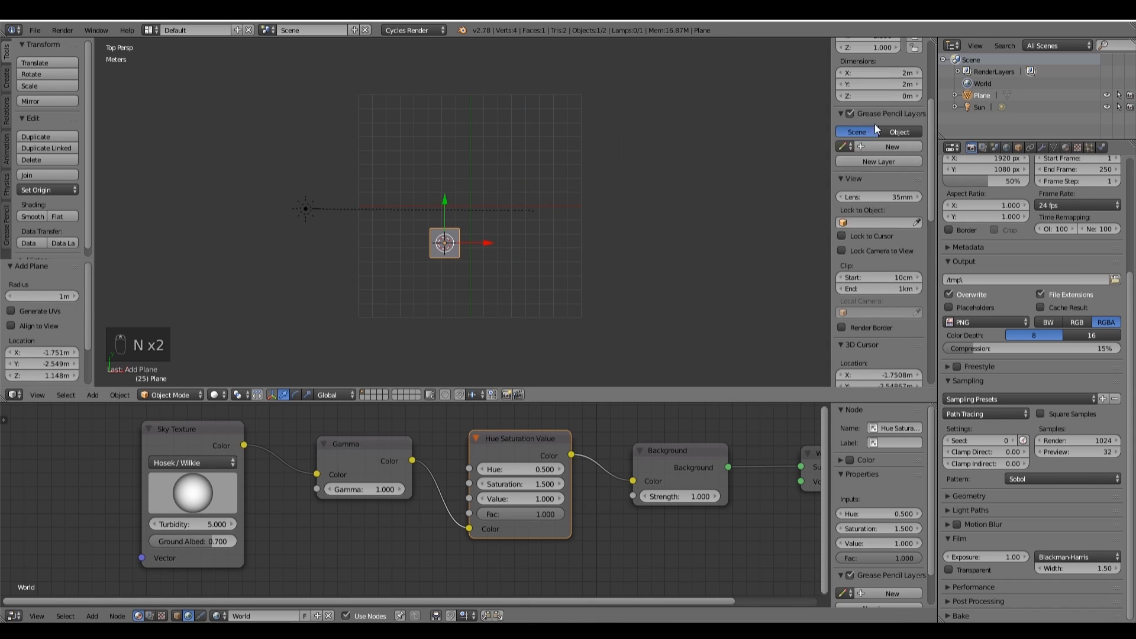
{"action": "scroll", "coordinate": [881, 130], "scroll_direction": "up", "scroll_amount": 1}
{"action": "left_click", "coordinate": [868, 74]}
{"action": "type", "text": "0"}
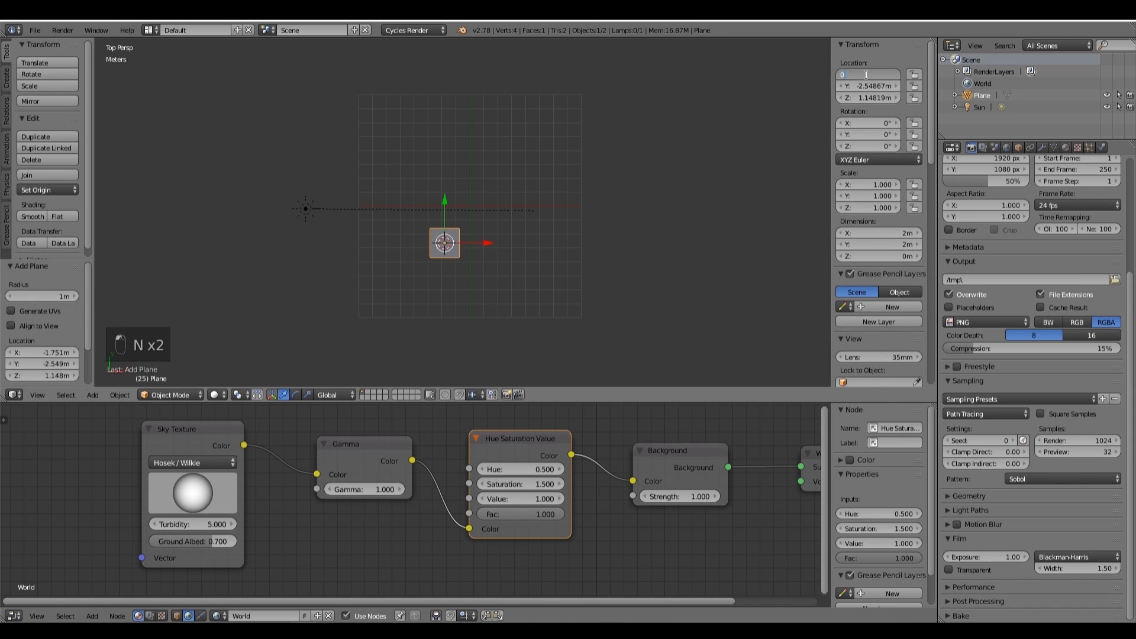
{"action": "key", "text": "Tab"}
{"action": "type", "text": "0"}
{"action": "key", "text": "Tab"}
{"action": "type", "text": "0"}
{"action": "key", "text": "Return"}
Scale the plane up uniformly to about 18.7 m per side.
{"action": "middle_click_drag", "start_coordinate": [587, 121], "coordinate": [535, 48]}
{"action": "scroll", "coordinate": [508, 555], "scroll_direction": "up", "scroll_amount": 4}
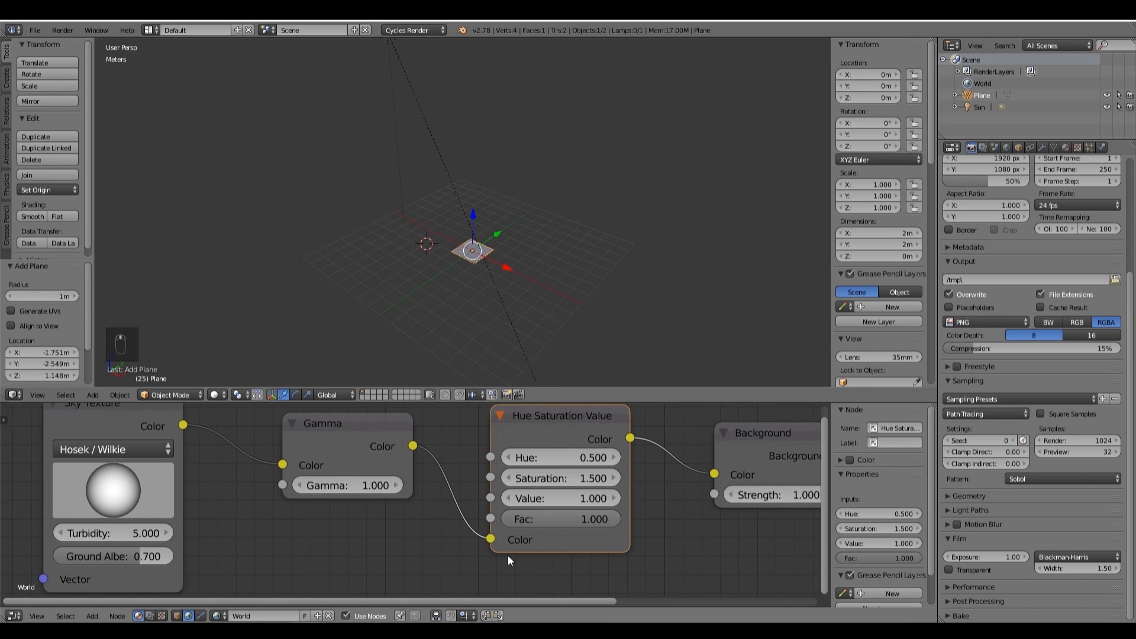
{"action": "scroll", "coordinate": [477, 262], "scroll_direction": "up", "scroll_amount": 6}
{"action": "middle_click_drag", "start_coordinate": [520, 254], "coordinate": [469, 199]}
{"action": "scroll", "coordinate": [487, 250], "scroll_direction": "down", "scroll_amount": 4}
{"action": "scroll", "coordinate": [488, 250], "scroll_direction": "down", "scroll_amount": 3}
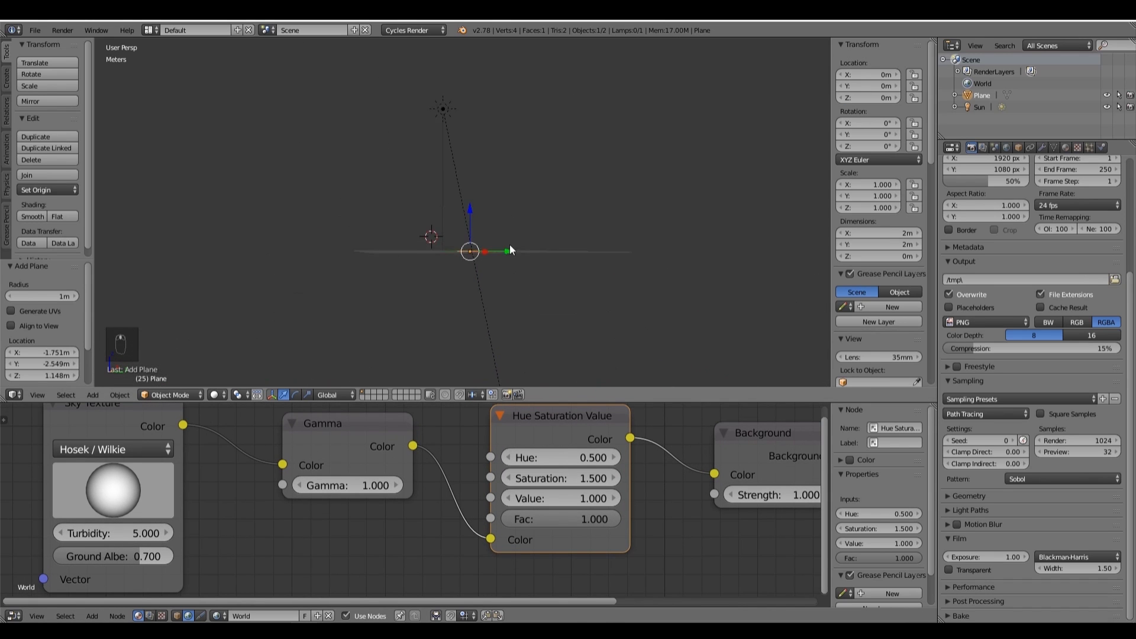
{"action": "middle_click_drag", "start_coordinate": [510, 244], "coordinate": [516, 273]}
{"action": "key", "text": "s"}
{"action": "left_click", "coordinate": [782, 187]}
{"action": "scroll", "coordinate": [660, 220], "scroll_direction": "down", "scroll_amount": 3}
{"action": "key", "text": "s"}
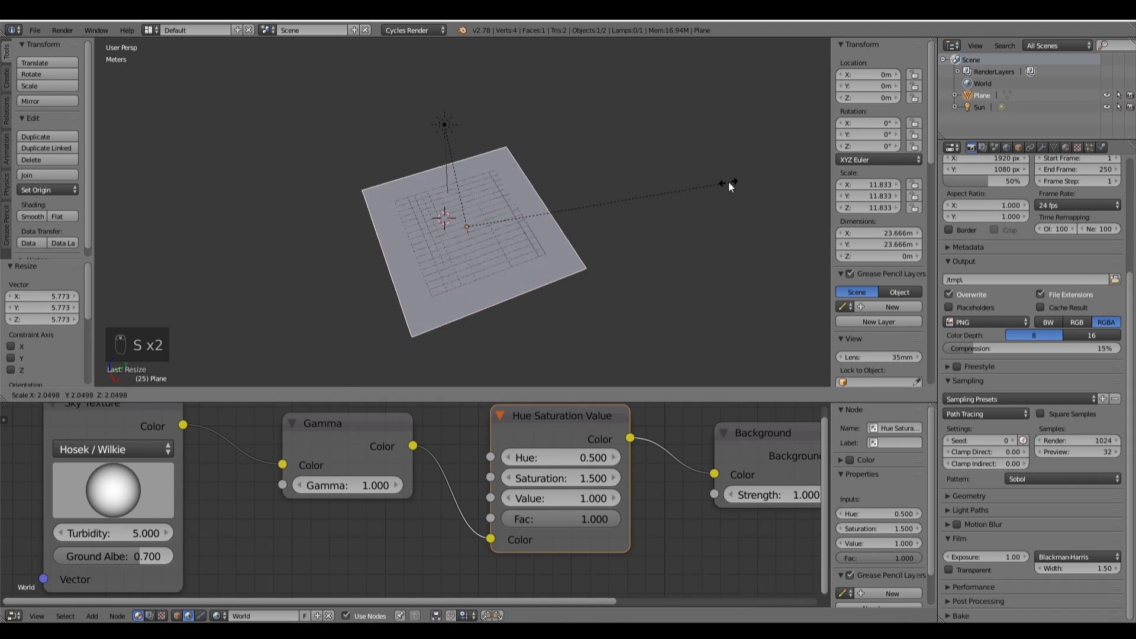
{"action": "left_click", "coordinate": [744, 173]}
{"action": "key", "text": "s"}
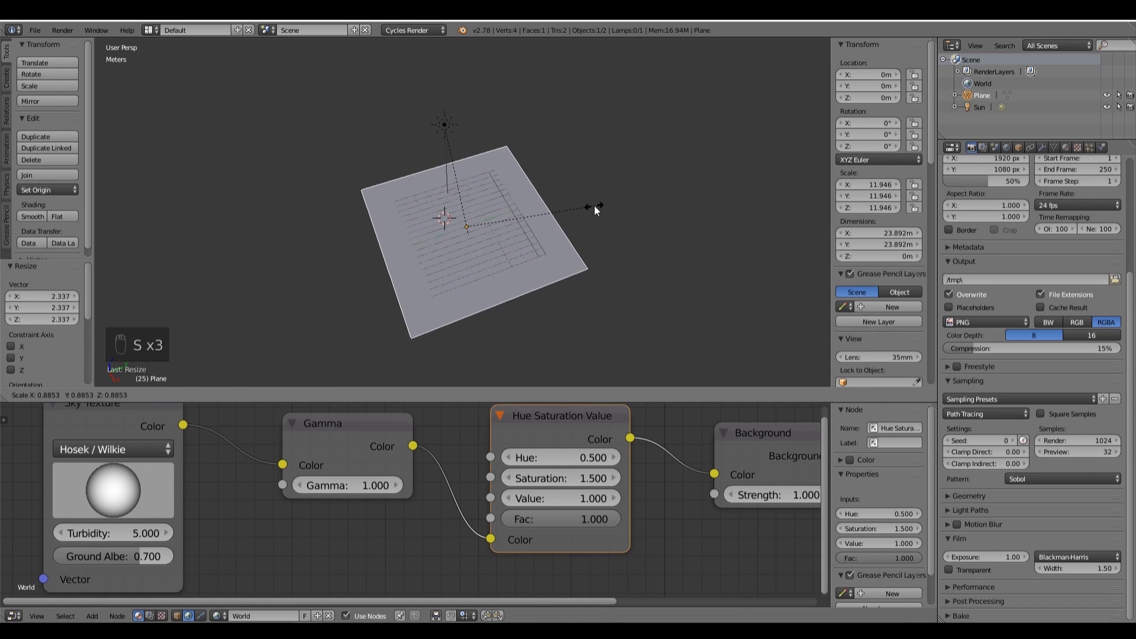
{"action": "left_click", "coordinate": [567, 216]}
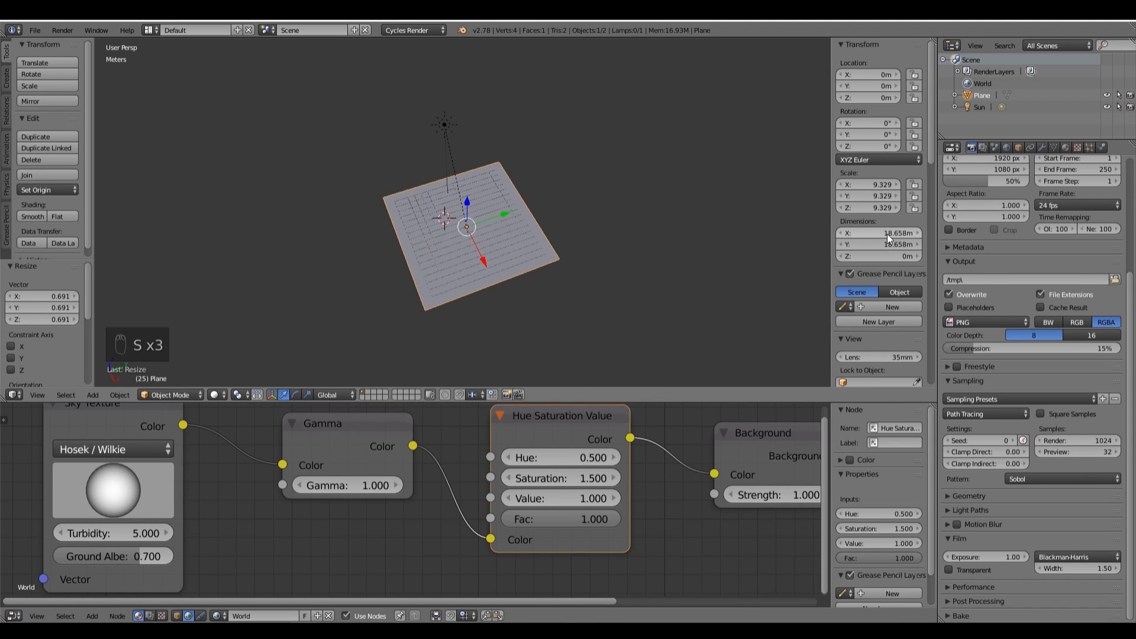
{"action": "key", "text": "s"}
{"action": "key", "text": "ctrl+z"}
Enter Edit Mode on the plane and subdivide its whole mesh three times.
{"action": "key", "text": "Tab"}
{"action": "key", "text": "a"}
{"action": "key", "text": "a"}
{"action": "key", "text": "a"}
{"action": "key", "text": "a"}
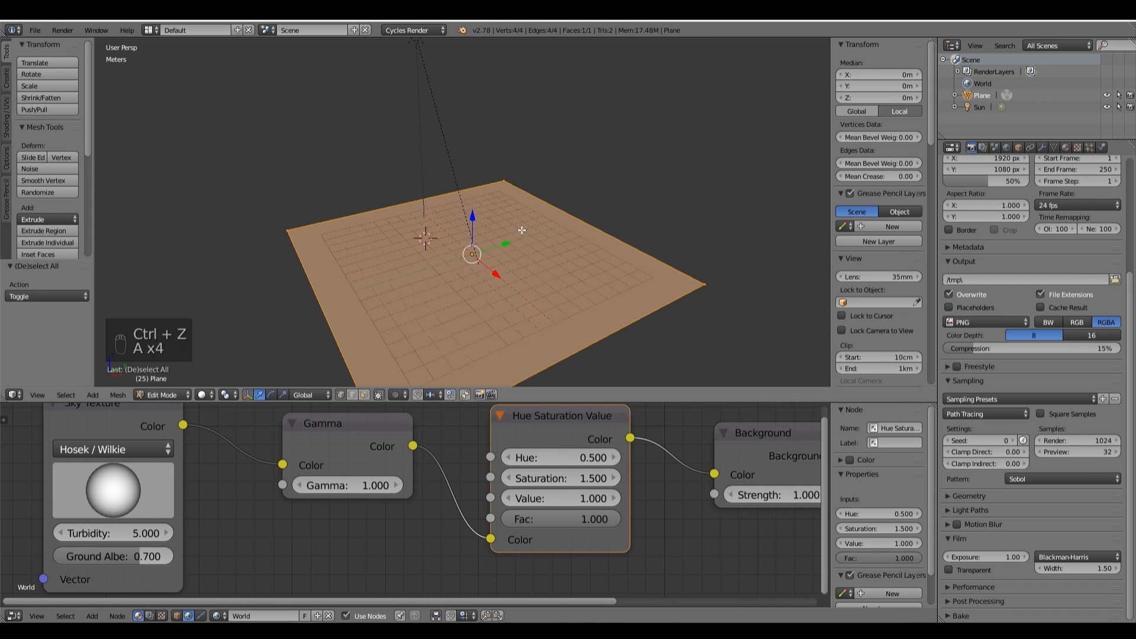
{"action": "key", "text": "w"}
{"action": "left_click", "coordinate": [509, 239]}
{"action": "key", "text": "w"}
{"action": "left_click", "coordinate": [514, 233]}
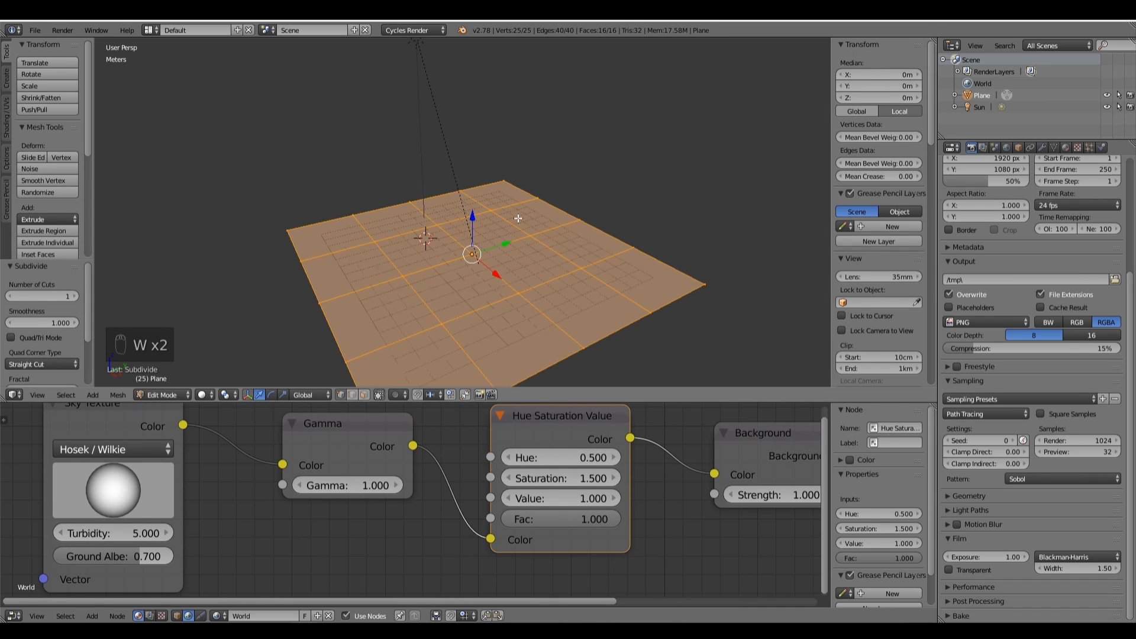
{"action": "key", "text": "w"}
{"action": "left_click", "coordinate": [519, 220]}
Raise the plane's centre vertex along Z using smooth proportional editing with a size of about 13.11.
{"action": "middle_click_drag", "start_coordinate": [560, 223], "coordinate": [523, 227]}
{"action": "right_click", "coordinate": [471, 256]}
{"action": "key", "text": "o"}
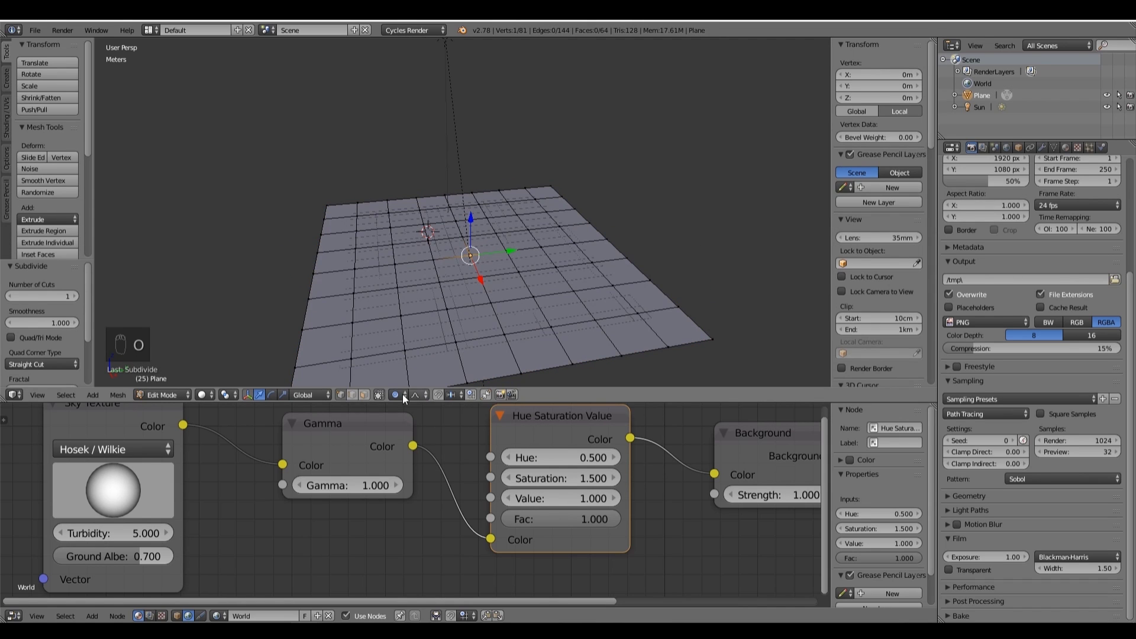
{"action": "left_click_drag", "start_coordinate": [471, 228], "coordinate": [470, 224]}
{"action": "scroll", "coordinate": [470, 223], "scroll_direction": "down", "scroll_amount": 8}
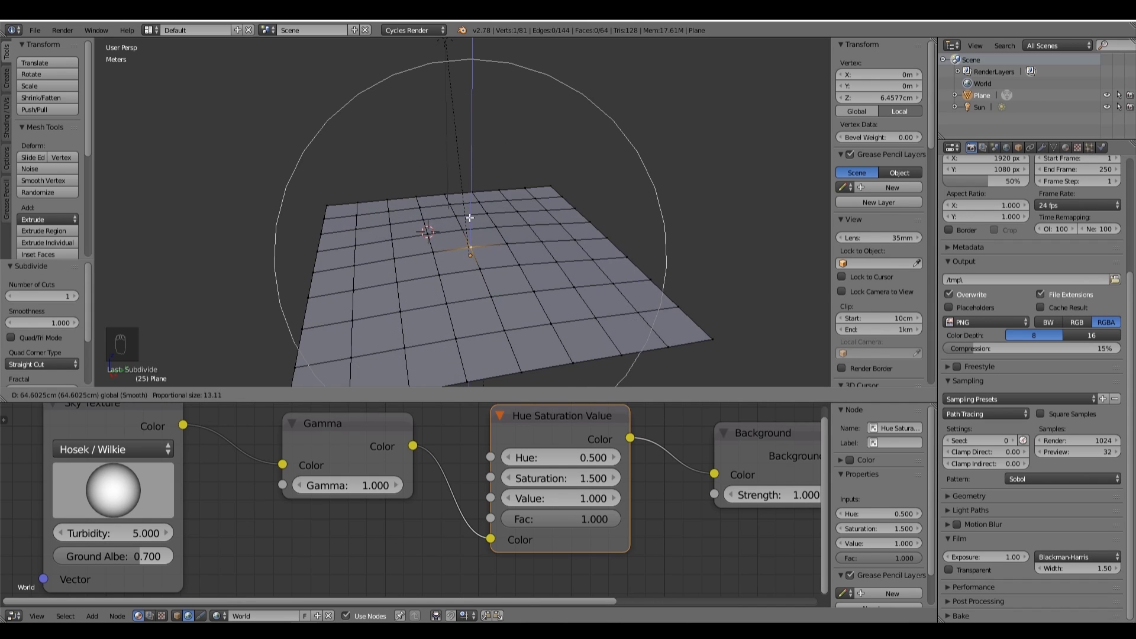
{"action": "left_click", "coordinate": [488, 202]}
{"action": "left_click_drag", "start_coordinate": [473, 203], "coordinate": [472, 200]}
Scale the plane's four corner vertices inward along Y with proportional editing and lower them slightly.
{"action": "middle_click_drag", "start_coordinate": [474, 205], "coordinate": [563, 276]}
{"action": "right_click", "coordinate": [596, 164]}
{"action": "right_click", "coordinate": [315, 200], "text": "shift"}
{"action": "key", "text": "s"}
{"action": "key", "text": "y"}
{"action": "left_click", "coordinate": [527, 176]}
{"action": "right_click", "coordinate": [561, 39]}
{"action": "right_click", "coordinate": [314, 353], "text": "shift"}
{"action": "right_click", "coordinate": [600, 317], "text": "shift"}
{"action": "key", "text": "ctrl+z"}
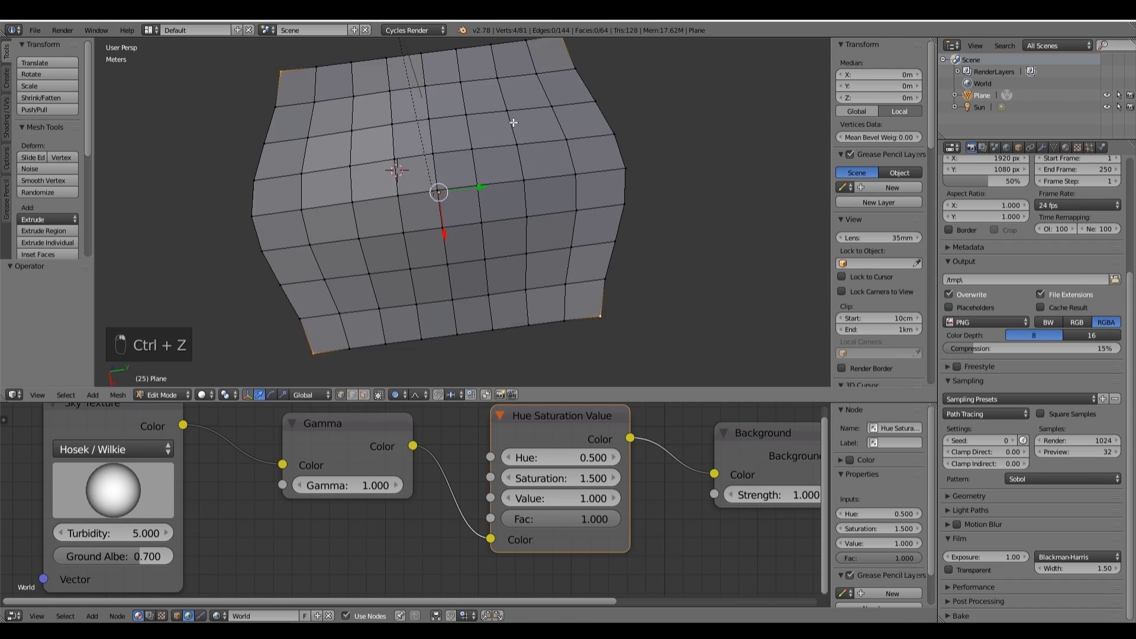
{"action": "key", "text": "s"}
{"action": "key", "text": "y"}
{"action": "left_click", "coordinate": [503, 146]}
{"action": "middle_click_drag", "start_coordinate": [504, 146], "coordinate": [533, 71]}
{"action": "left_click_drag", "start_coordinate": [385, 112], "coordinate": [385, 125]}
Reshape the plane's outline by scaling its outer edge vertices along X with proportional editing.
{"action": "middle_click_drag", "start_coordinate": [385, 126], "coordinate": [296, 189]}
{"action": "right_click_drag", "start_coordinate": [292, 190], "coordinate": [390, 204]}
{"action": "right_click", "coordinate": [556, 204], "text": "shift"}
{"action": "key", "text": "s"}
{"action": "key", "text": "x"}
{"action": "left_click", "coordinate": [515, 188]}
{"action": "right_click", "coordinate": [329, 144], "text": "shift"}
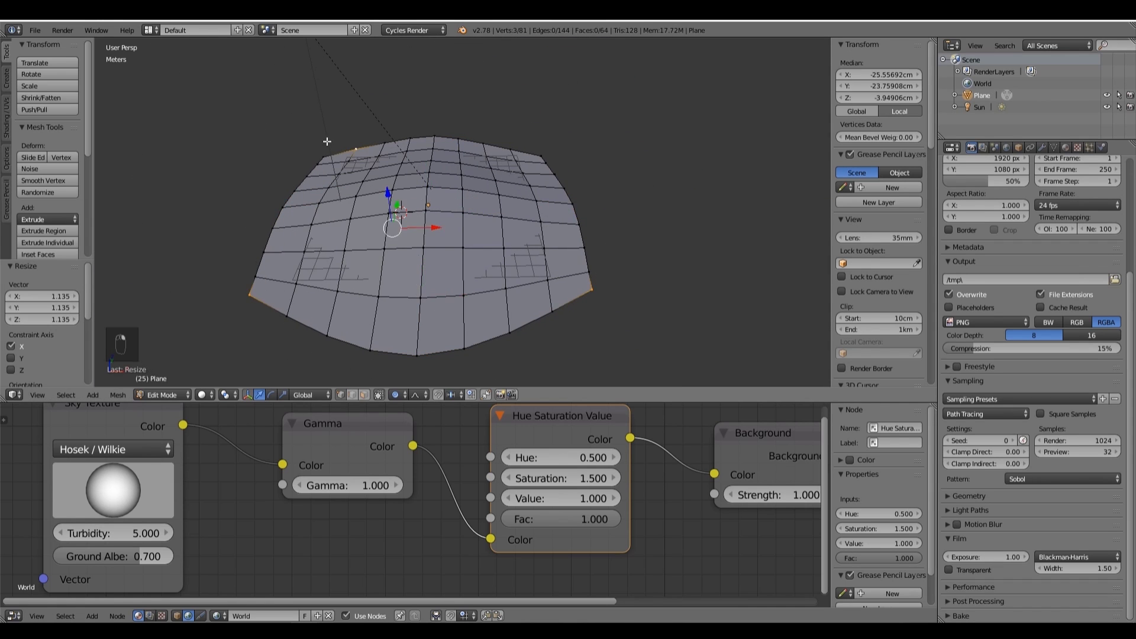
{"action": "right_click", "coordinate": [537, 156], "text": "shift"}
{"action": "key", "text": "s"}
{"action": "key", "text": "x"}
{"action": "key", "text": "a"}
Raise two interior vertices of the mound about 39 cm along Z with proportional editing.
{"action": "middle_click_drag", "start_coordinate": [592, 158], "coordinate": [379, 136]}
{"action": "right_click", "coordinate": [375, 139]}
{"action": "left_click_drag", "start_coordinate": [376, 106], "coordinate": [375, 113]}
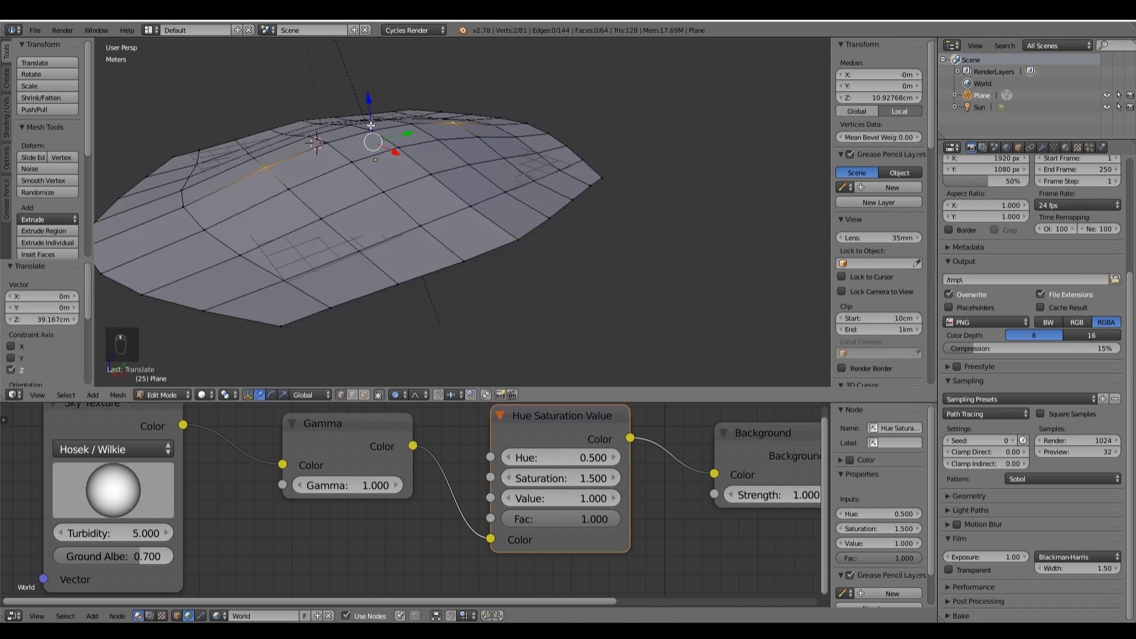
Add two loop cuts near one side of the mound and slide an edge loop there into place.
{"action": "middle_click_drag", "start_coordinate": [379, 142], "coordinate": [426, 172]}
{"action": "key", "text": "ctrl+r"}
{"action": "key", "text": "ctrl+r"}
{"action": "key", "text": "a"}
{"action": "right_click", "coordinate": [538, 168], "text": "alt"}
{"action": "key", "text": "g"}
{"action": "key", "text": "g"}
{"action": "left_click", "coordinate": [524, 161]}
Slide the middle edge loop between the new cuts and lower it about 33 cm with a proportional size of 0.91.
{"action": "scroll", "coordinate": [536, 163], "scroll_direction": "up", "scroll_amount": 3}
{"action": "right_click", "coordinate": [535, 159], "text": "alt"}
{"action": "key", "text": "g"}
{"action": "key", "text": "g"}
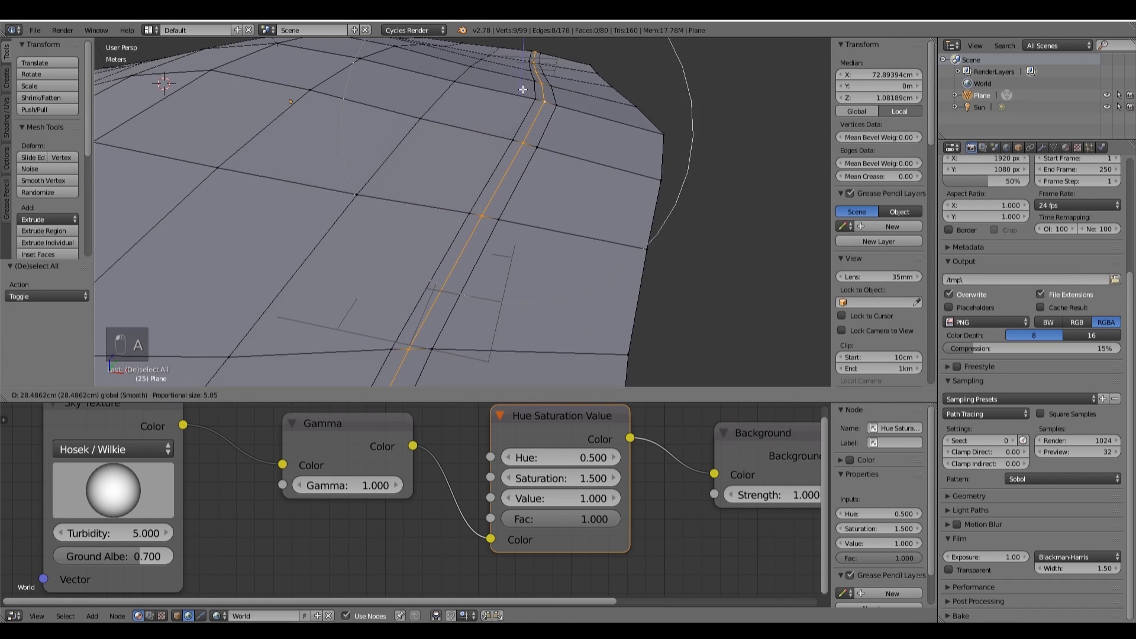
{"action": "left_click", "coordinate": [525, 92]}
{"action": "right_click", "coordinate": [517, 107], "text": "alt"}
{"action": "key", "text": "g"}
{"action": "key", "text": "g"}
{"action": "left_click_drag", "start_coordinate": [516, 87], "coordinate": [517, 78]}
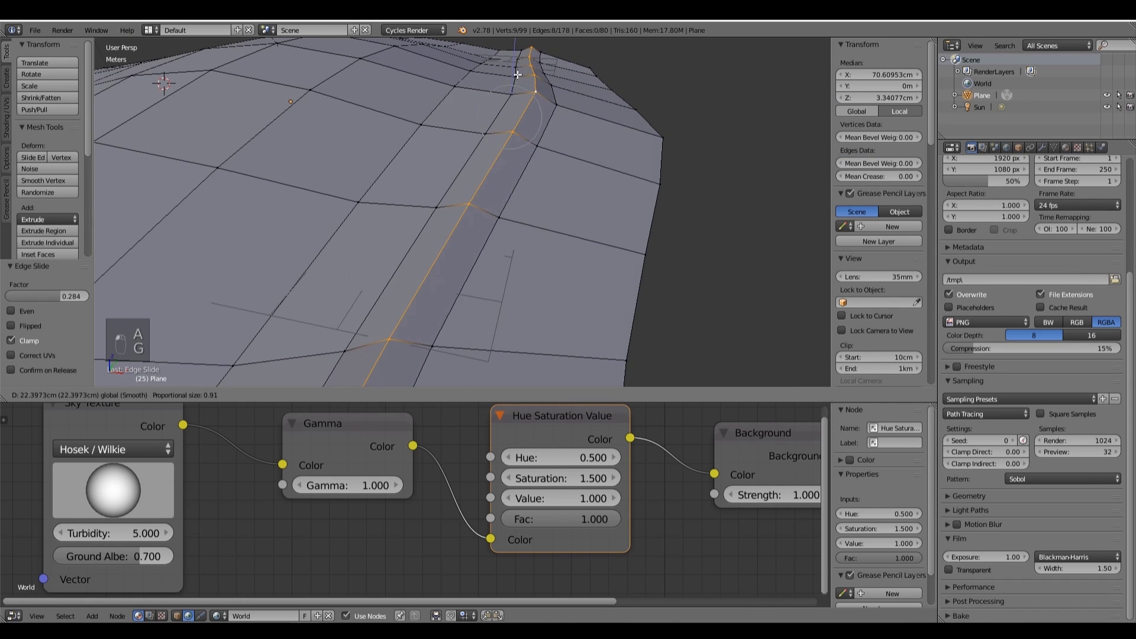
{"action": "scroll", "coordinate": [510, 93], "scroll_direction": "up", "scroll_amount": 4}
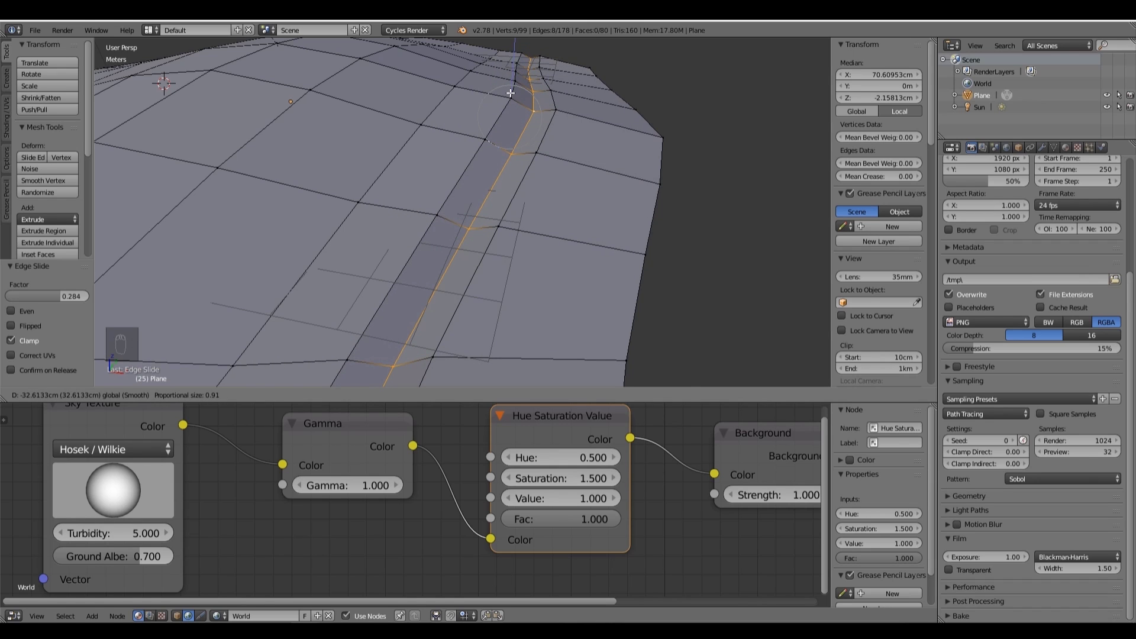
{"action": "left_click_drag", "start_coordinate": [510, 92], "coordinate": [510, 93]}
Add a loop cut on the inner side of the channel and lower it about 19 cm along Z.
{"action": "middle_click_drag", "start_coordinate": [510, 94], "coordinate": [515, 162]}
{"action": "scroll", "coordinate": [514, 154], "scroll_direction": "down", "scroll_amount": 2}
{"action": "key", "text": "ctrl+r"}
{"action": "left_click", "coordinate": [502, 110]}
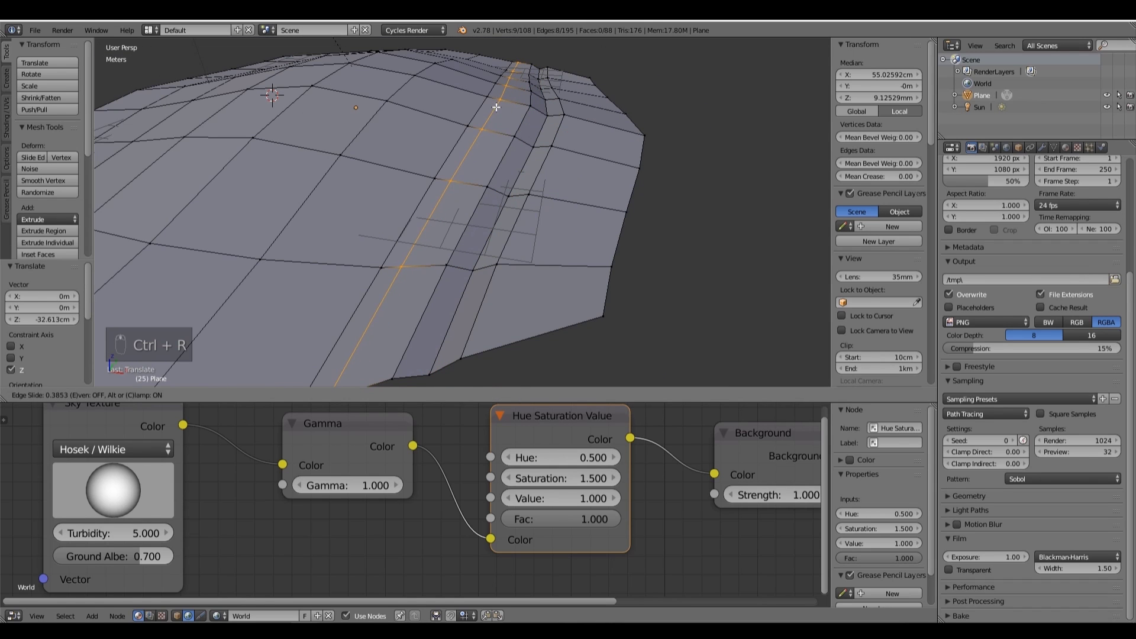
{"action": "left_click", "coordinate": [505, 105]}
{"action": "left_click_drag", "start_coordinate": [496, 85], "coordinate": [493, 88]}
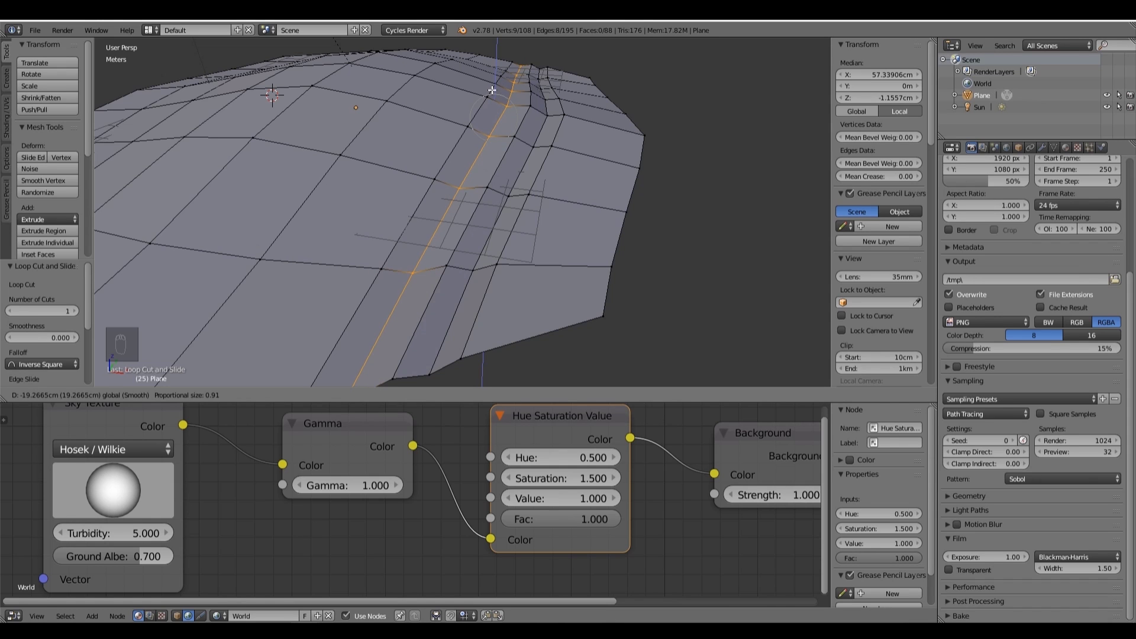
{"action": "left_click_drag", "start_coordinate": [492, 90], "coordinate": [493, 90]}
Add another loop cut beside the channel and raise it slightly along Z.
{"action": "middle_click_drag", "start_coordinate": [494, 95], "coordinate": [497, 64]}
{"action": "key", "text": "a"}
{"action": "key", "text": "ctrl+r"}
{"action": "left_click", "coordinate": [499, 73]}
{"action": "left_click", "coordinate": [517, 79]}
{"action": "left_click_drag", "start_coordinate": [496, 59], "coordinate": [494, 51]}
Move existing edge loops, including one on the side opposite the channel, along Z to vary the terrain's height.
{"action": "middle_click_drag", "start_coordinate": [495, 53], "coordinate": [456, 118]}
{"action": "key", "text": "a"}
{"action": "right_click", "coordinate": [429, 168], "text": "alt"}
{"action": "left_click_drag", "start_coordinate": [450, 127], "coordinate": [450, 142]}
{"action": "key", "text": "a"}
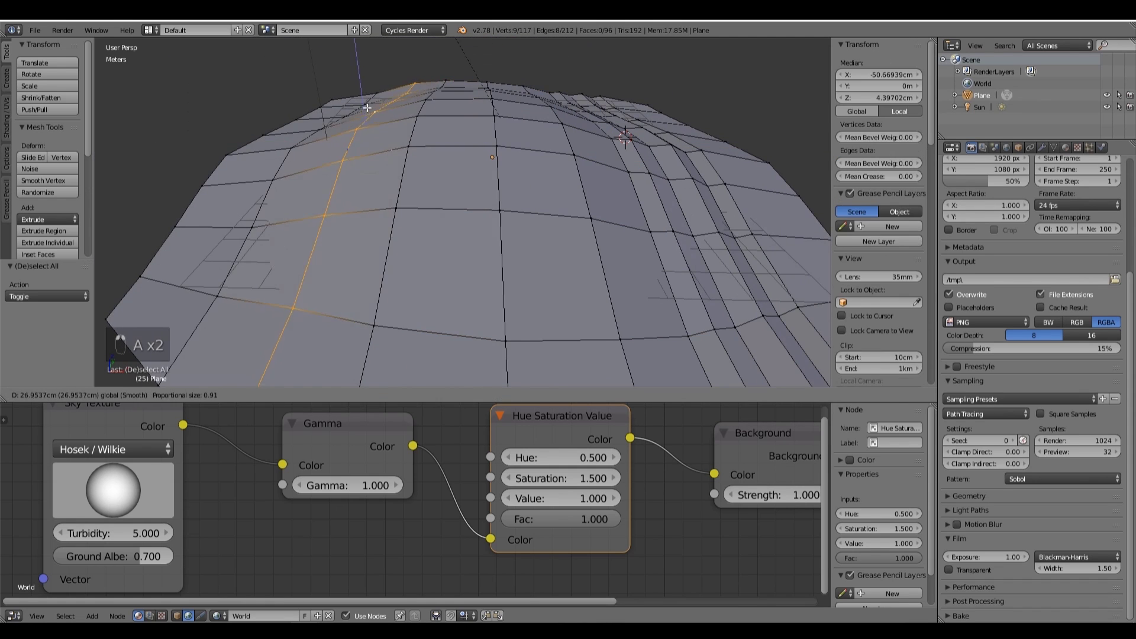
{"action": "middle_click_drag", "start_coordinate": [312, 196], "coordinate": [345, 195]}
{"action": "key", "text": "a"}
{"action": "right_click", "coordinate": [299, 228], "text": "alt"}
{"action": "left_click_drag", "start_coordinate": [345, 172], "coordinate": [415, 169]}
Raise two vertices on the terrain's slope slightly along Z with proportional editing.
{"action": "middle_click_drag", "start_coordinate": [414, 169], "coordinate": [379, 261]}
{"action": "right_click", "coordinate": [343, 288]}
{"action": "right_click", "coordinate": [260, 318], "text": "shift"}
{"action": "left_click_drag", "start_coordinate": [297, 261], "coordinate": [295, 248]}
Select a group of neighbouring surface vertices, zoomed in closely, and raise them along Z.
{"action": "right_click", "coordinate": [586, 98]}
{"action": "key", "text": "KP_Decimal"}
{"action": "middle_click_drag", "start_coordinate": [307, 248], "coordinate": [604, 225]}
{"action": "right_click", "coordinate": [608, 240], "text": "shift"}
{"action": "right_click", "coordinate": [757, 240], "text": "shift"}
{"action": "middle_click_drag", "start_coordinate": [764, 238], "coordinate": [592, 225]}
{"action": "left_click_drag", "start_coordinate": [398, 178], "coordinate": [399, 163]}
Undo the last edit and raise a single face beside the channel about 33 cm with a proportional size of 2.14.
{"action": "scroll", "coordinate": [438, 183], "scroll_direction": "down", "scroll_amount": 5}
{"action": "key", "text": "Tab"}
{"action": "middle_click_drag", "start_coordinate": [469, 194], "coordinate": [406, 181]}
{"action": "key", "text": "Tab"}
{"action": "key", "text": "ctrl+z"}
{"action": "key", "text": "a"}
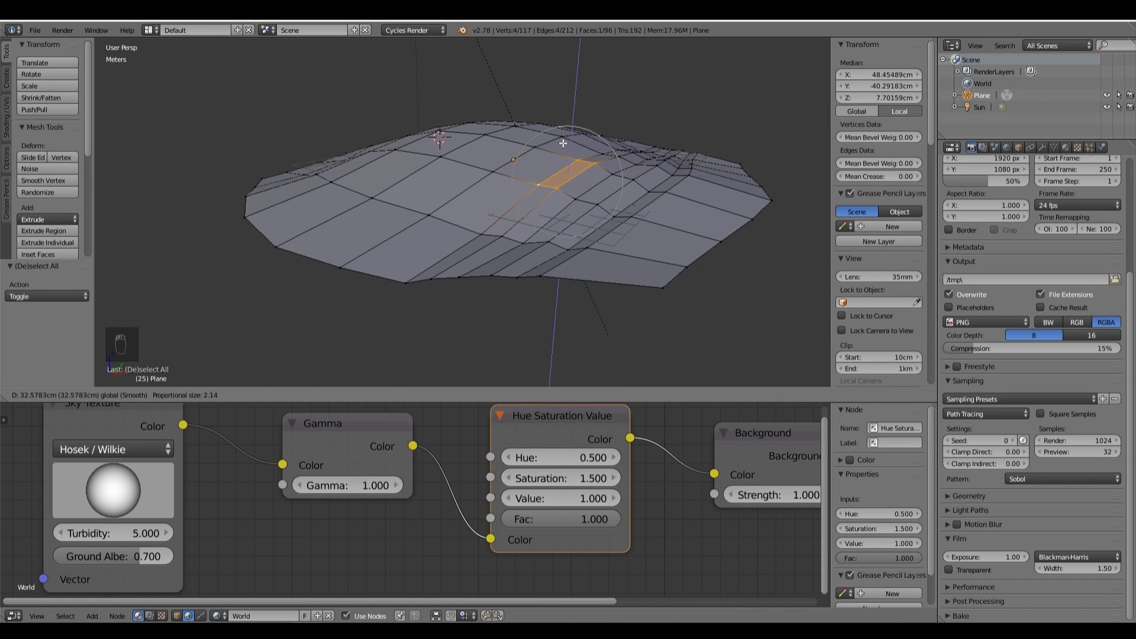
{"action": "key", "text": "Tab"}
{"action": "key", "text": "Tab"}
{"action": "key", "text": "Tab"}
{"action": "key", "text": "Tab"}
Lower three vertices along the terrain's outer rim in Z, the first by about 33 cm.
{"action": "middle_click_drag", "start_coordinate": [497, 188], "coordinate": [513, 205]}
{"action": "right_click", "coordinate": [729, 230]}
{"action": "left_click_drag", "start_coordinate": [742, 201], "coordinate": [739, 213]}
{"action": "right_click", "coordinate": [791, 181]}
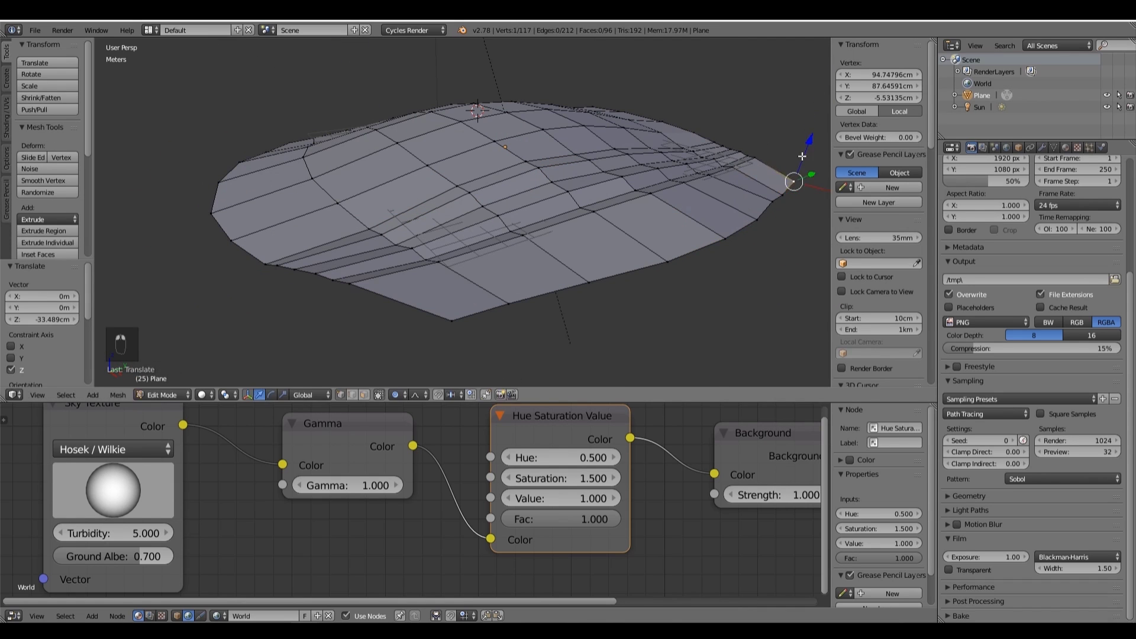
{"action": "left_click_drag", "start_coordinate": [801, 152], "coordinate": [798, 163]}
{"action": "right_click", "coordinate": [755, 157]}
{"action": "left_click_drag", "start_coordinate": [764, 120], "coordinate": [760, 130]}
Add a plane mesh as a separate object and center it on the terrain in top view with wireframe display.
{"action": "key", "text": "Tab"}
{"action": "key", "text": "shift+a"}
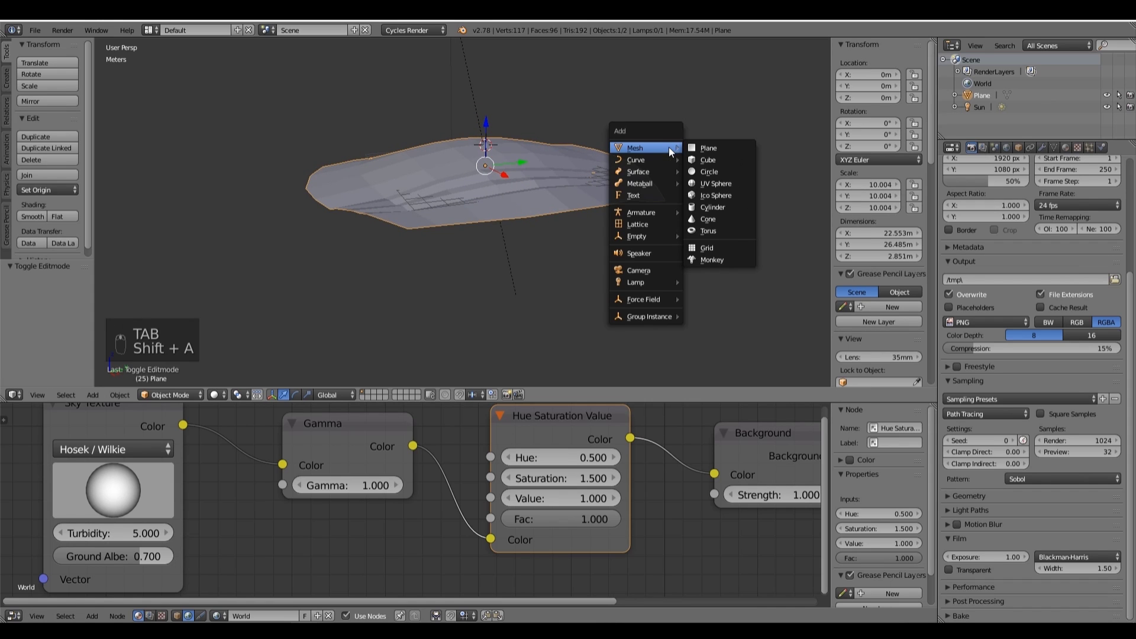
{"action": "left_click", "coordinate": [699, 148]}
{"action": "middle_click_drag", "start_coordinate": [698, 145], "coordinate": [677, 249]}
{"action": "key", "text": "KP_7"}
{"action": "key", "text": "z"}
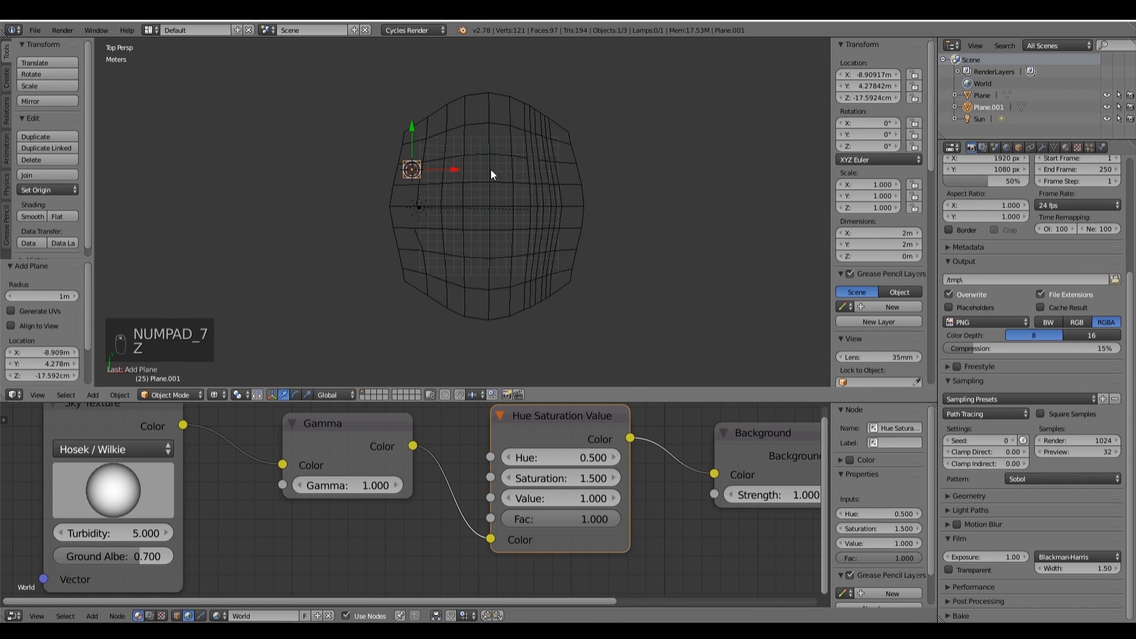
{"action": "key", "text": "g"}
{"action": "left_click", "coordinate": [567, 206]}
Scale the new plane up to about 241 m wide so it surrounds the terrain.
{"action": "scroll", "coordinate": [567, 207], "scroll_direction": "down", "scroll_amount": 4}
{"action": "key", "text": "s"}
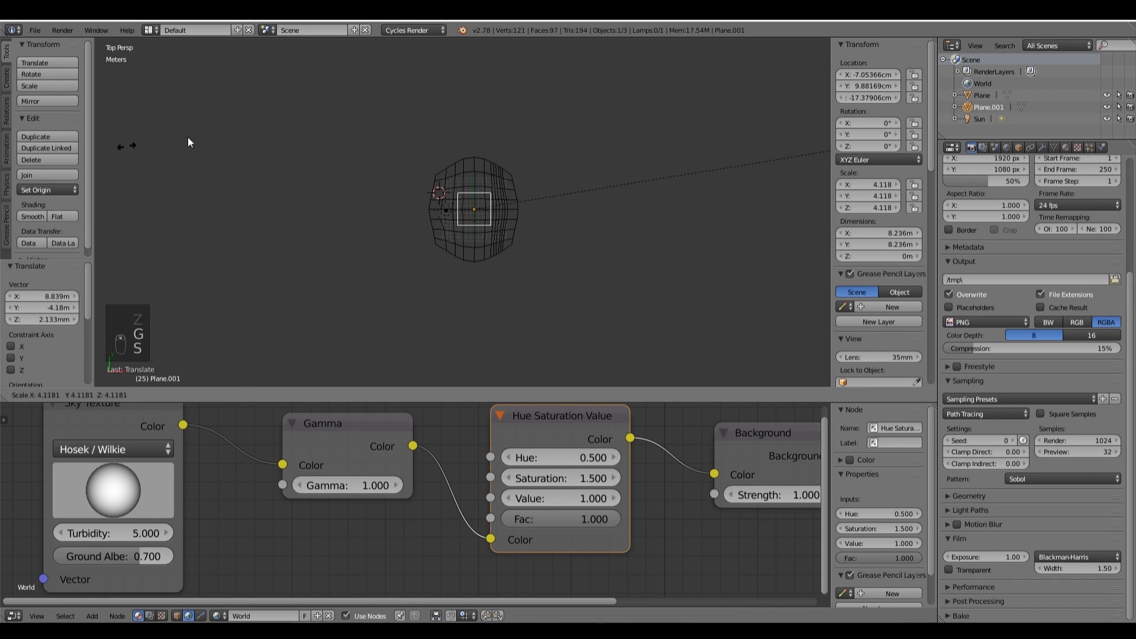
{"action": "left_click", "coordinate": [815, 383]}
{"action": "scroll", "coordinate": [709, 322], "scroll_direction": "down", "scroll_amount": 7}
{"action": "key", "text": "s"}
{"action": "left_click", "coordinate": [693, 139]}
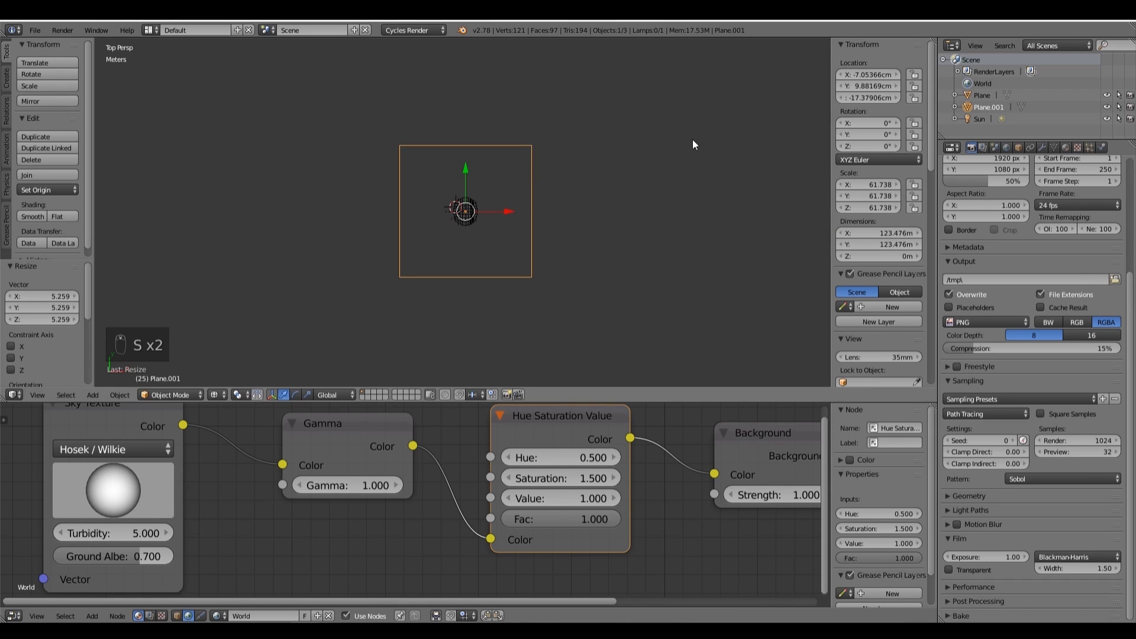
{"action": "key", "text": "s"}
{"action": "left_click", "coordinate": [168, 95]}
{"action": "scroll", "coordinate": [515, 207], "scroll_direction": "up", "scroll_amount": 4}
{"action": "key", "text": "KP_1"}
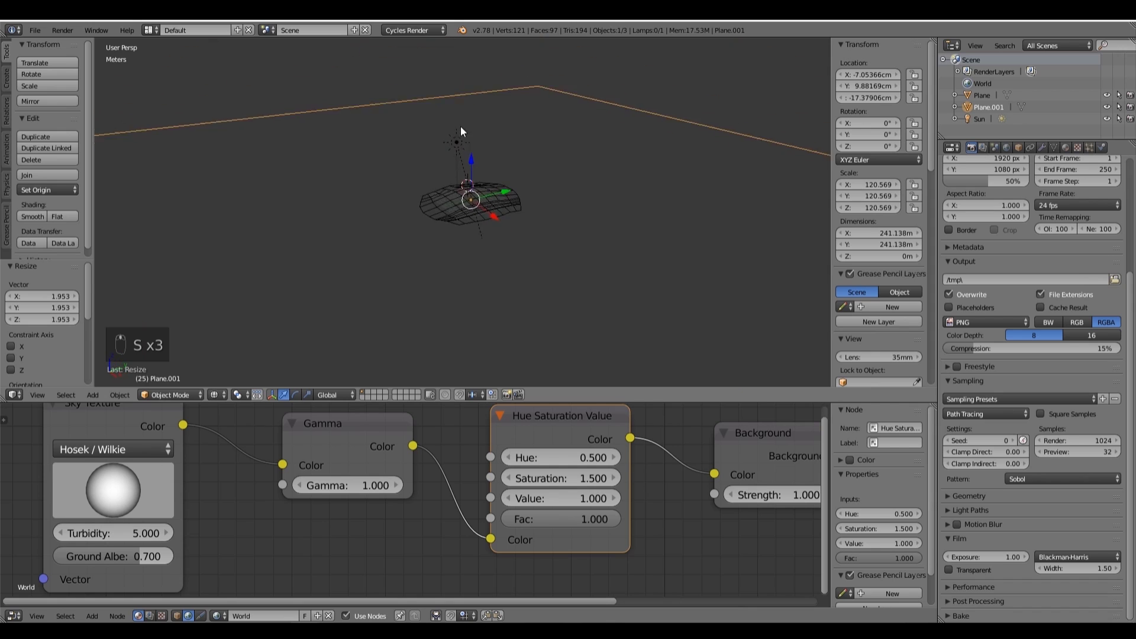
{"action": "key", "text": "KP_5"}
{"action": "key", "text": "KP_5"}
{"action": "middle_click_drag", "start_coordinate": [523, 168], "coordinate": [520, 87]}
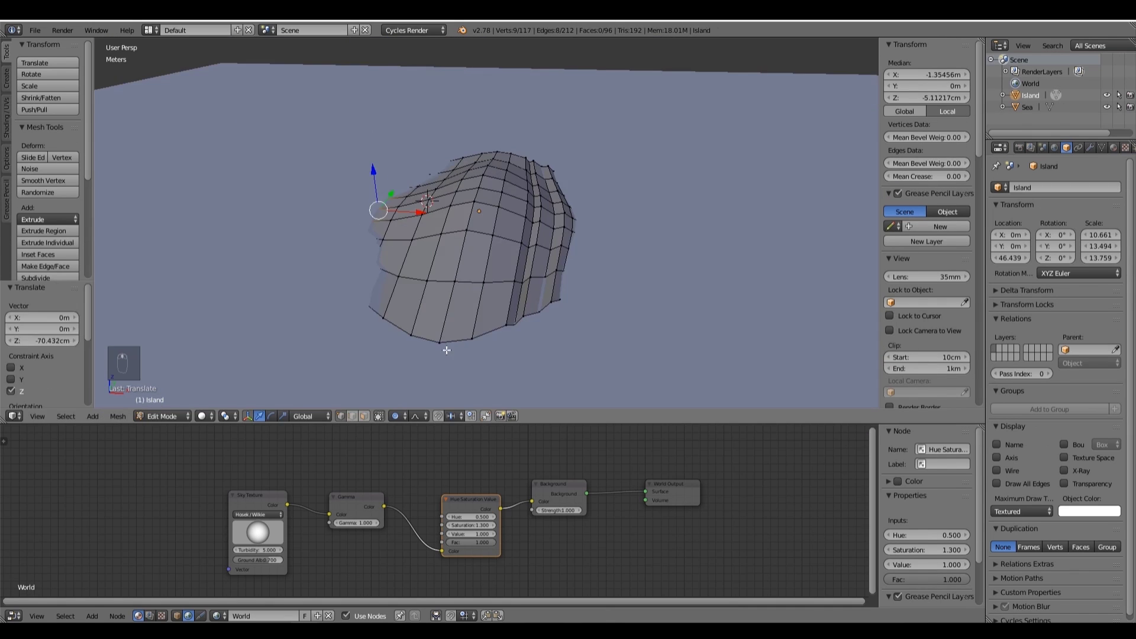
Raise a vertex near the island's far edge slightly along Z and leave Edit Mode.
{"action": "key", "text": "a"}
{"action": "key", "text": "a"}
{"action": "key", "text": "a"}
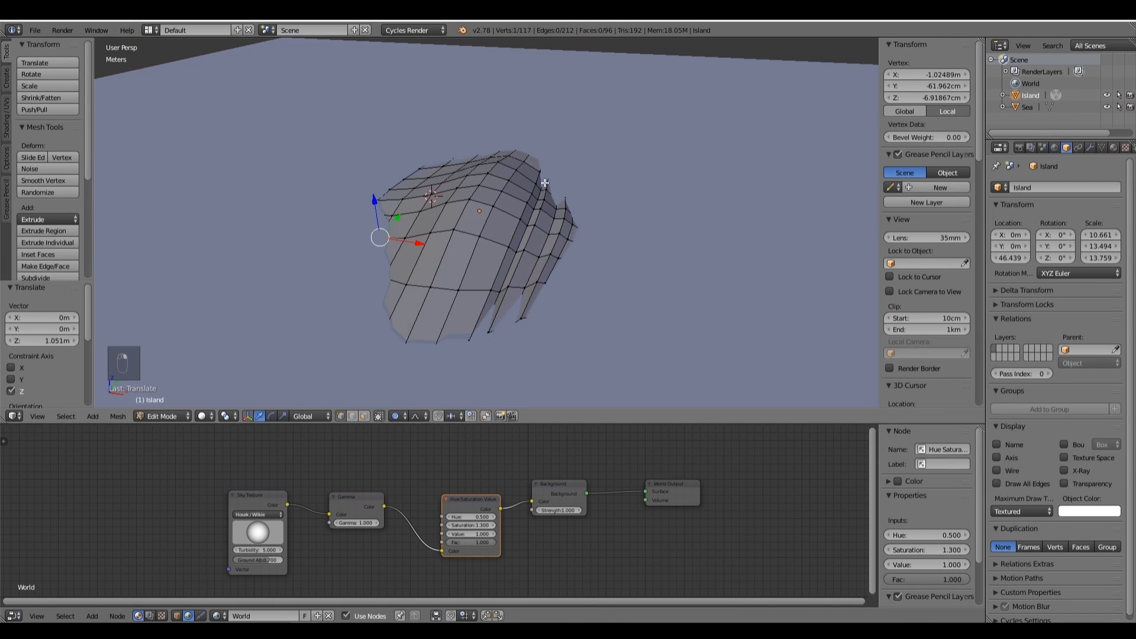
{"action": "left_click_drag", "start_coordinate": [473, 161], "coordinate": [472, 144]}
{"action": "key", "text": "Tab"}
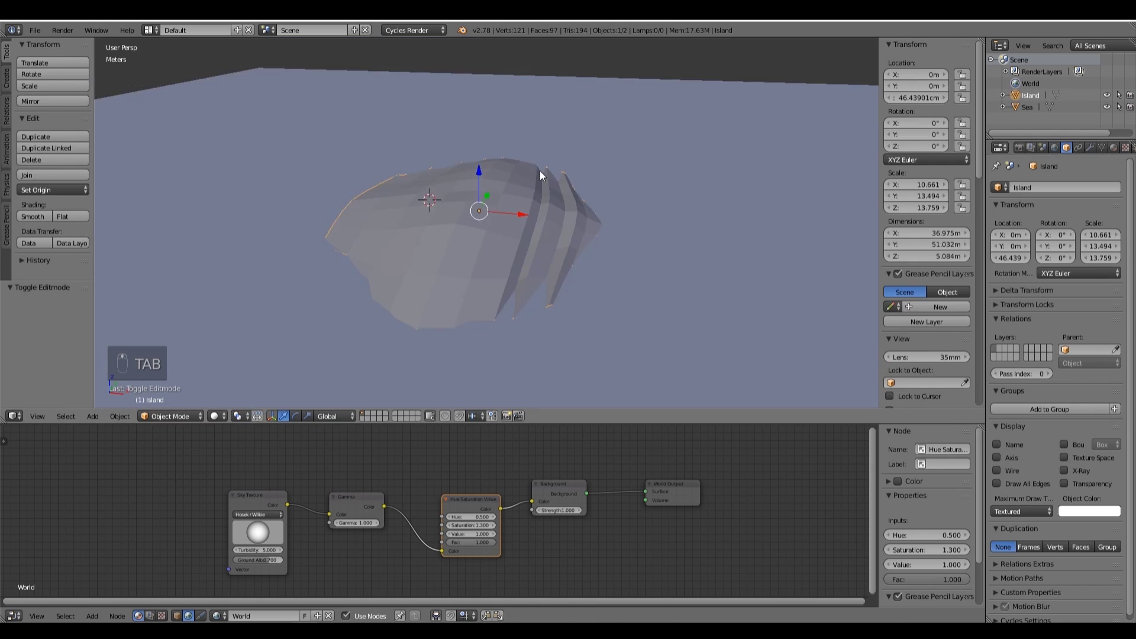
Select the edge loop along the island's ridged side and pull it outward along X.
{"action": "key", "text": "Tab"}
{"action": "middle_click_drag", "start_coordinate": [608, 235], "coordinate": [611, 220]}
{"action": "key", "text": "z"}
{"action": "key", "text": "a"}
{"action": "right_click", "coordinate": [606, 236], "text": "alt"}
{"action": "key", "text": "z"}
{"action": "left_click_drag", "start_coordinate": [641, 237], "coordinate": [654, 233]}
{"action": "left_click", "coordinate": [582, 183]}
{"action": "middle_click_drag", "start_coordinate": [581, 183], "coordinate": [766, 175]}
{"action": "key", "text": "Tab"}
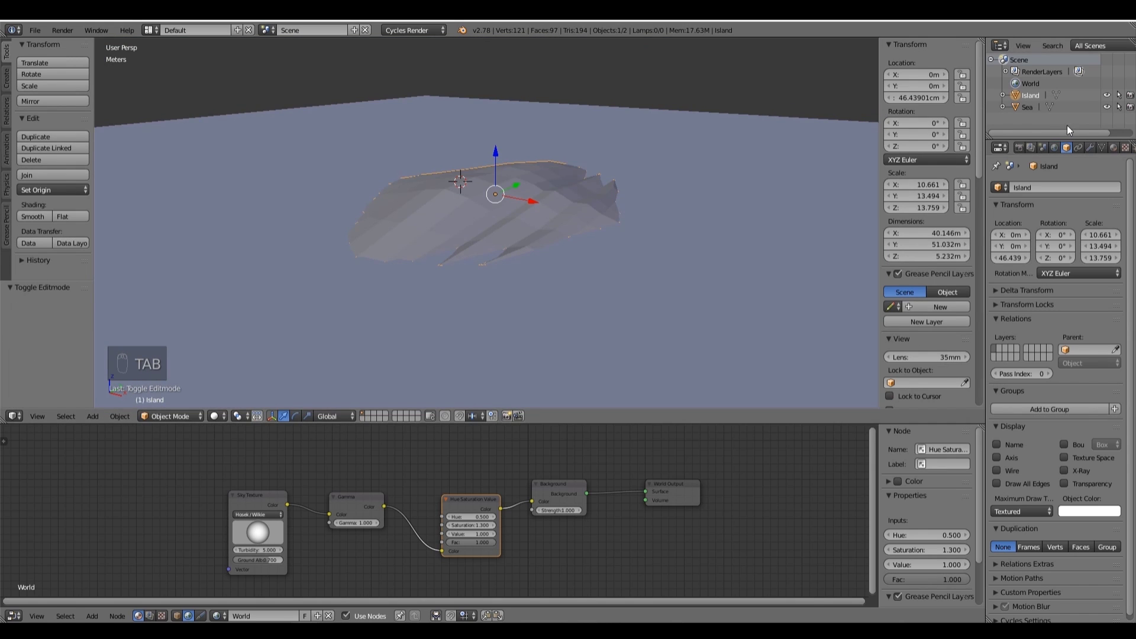
Give the island a new material named Sand with a sandy orange-yellow diffuse color.
{"action": "left_click", "coordinate": [1113, 147]}
{"action": "left_click", "coordinate": [1025, 225]}
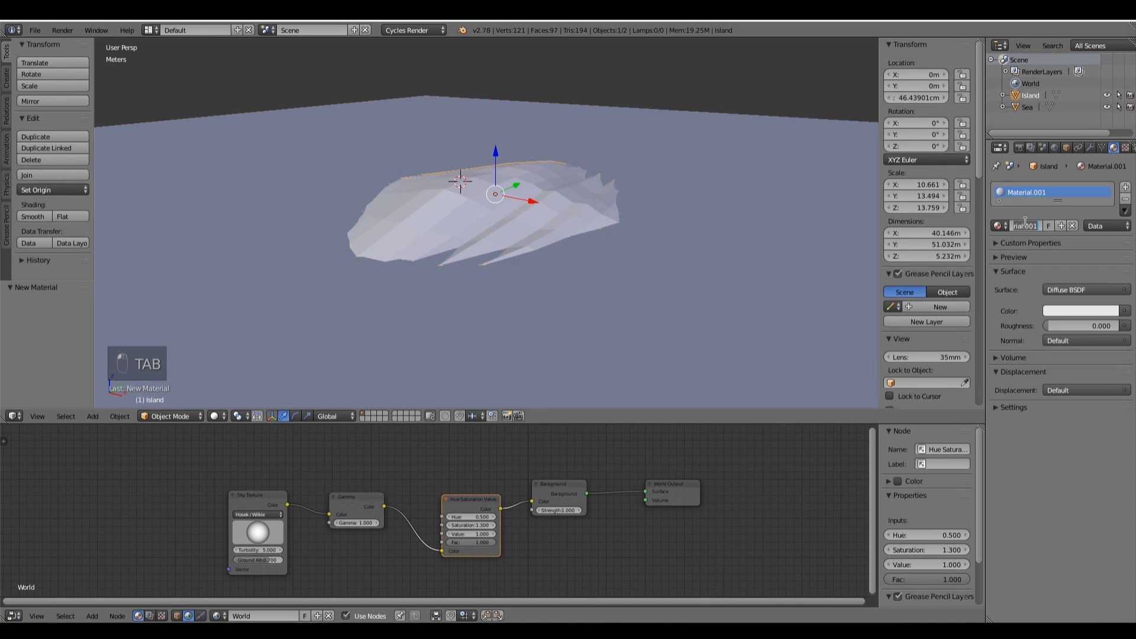
{"action": "type", "text": "Sand"}
{"action": "key", "text": "Return"}
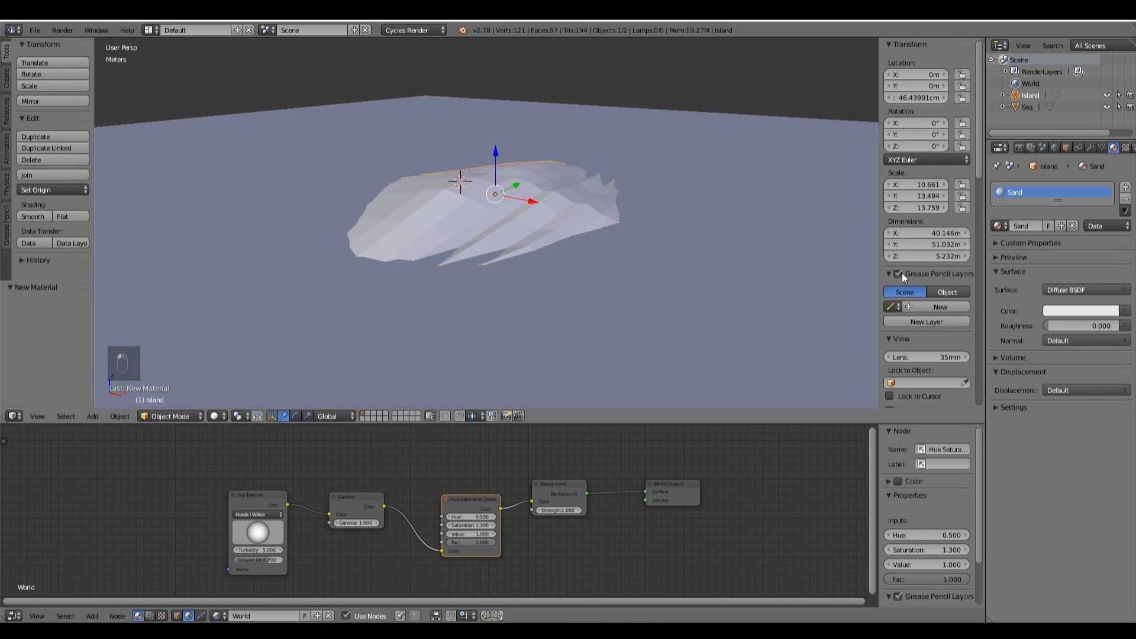
{"action": "left_click", "coordinate": [1080, 311]}
{"action": "left_click_drag", "start_coordinate": [1064, 212], "coordinate": [1049, 196]}
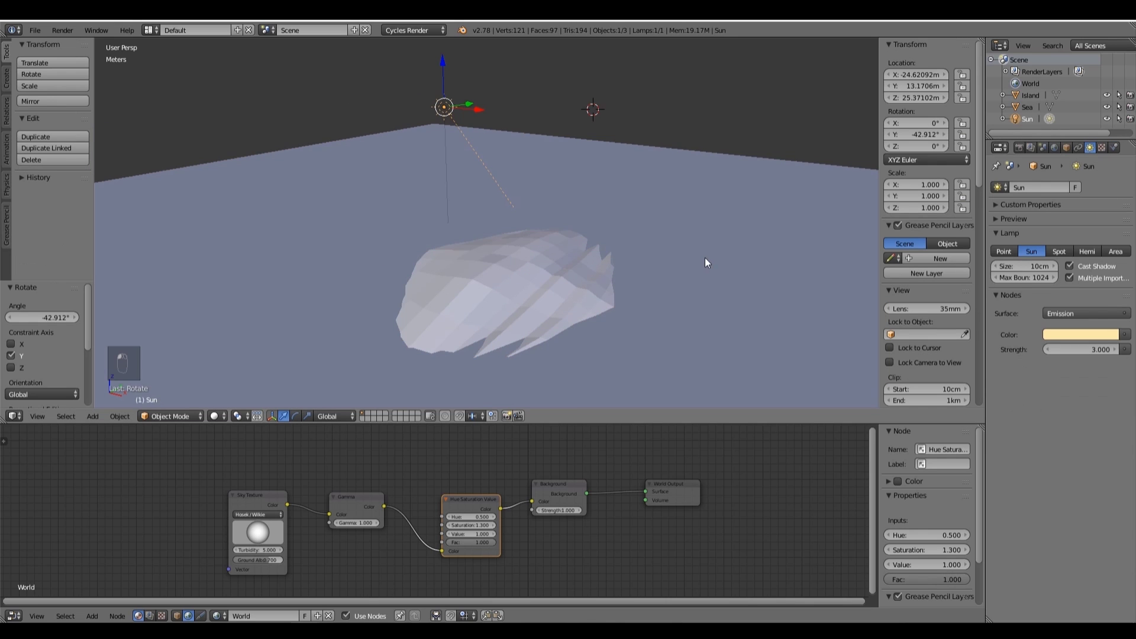
Preview the scene's rendered lighting briefly and give the sea plane a new material named Water.
{"action": "key", "text": "shift+z"}
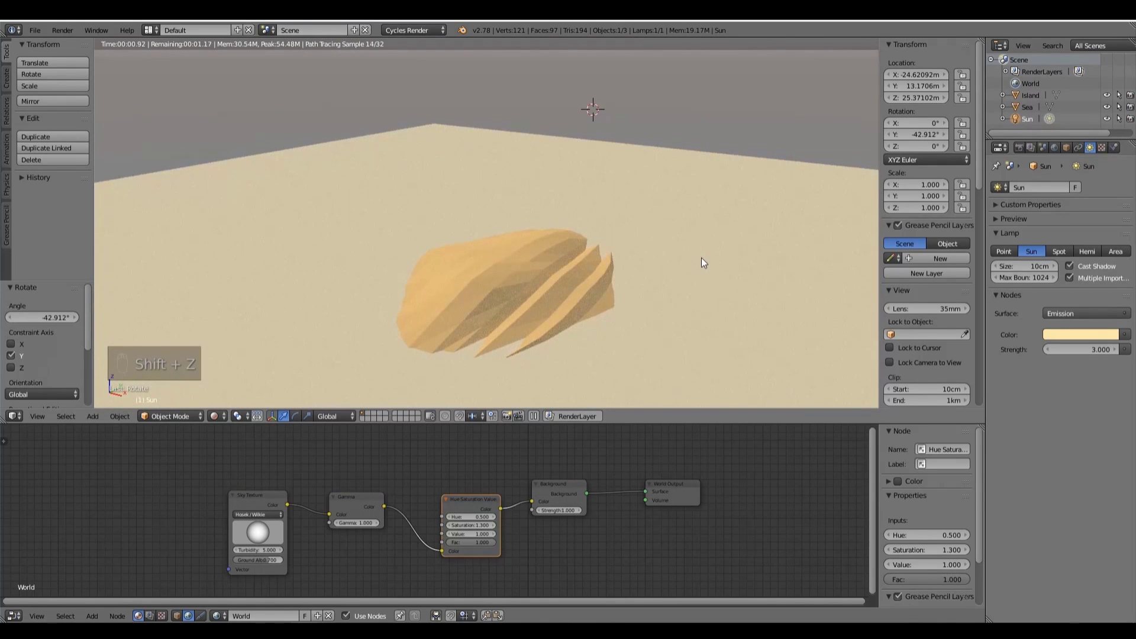
{"action": "key", "text": "shift+z"}
{"action": "right_click", "coordinate": [651, 245]}
{"action": "middle_click_drag", "start_coordinate": [647, 239], "coordinate": [627, 259]}
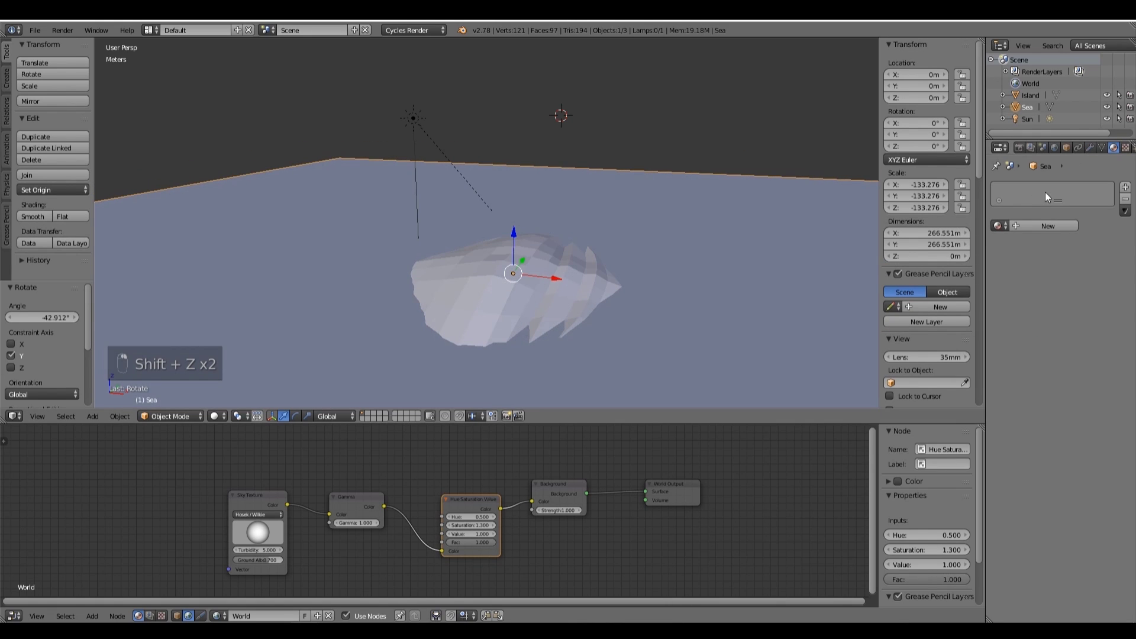
{"action": "left_click", "coordinate": [1020, 222]}
{"action": "type", "text": "Water"}
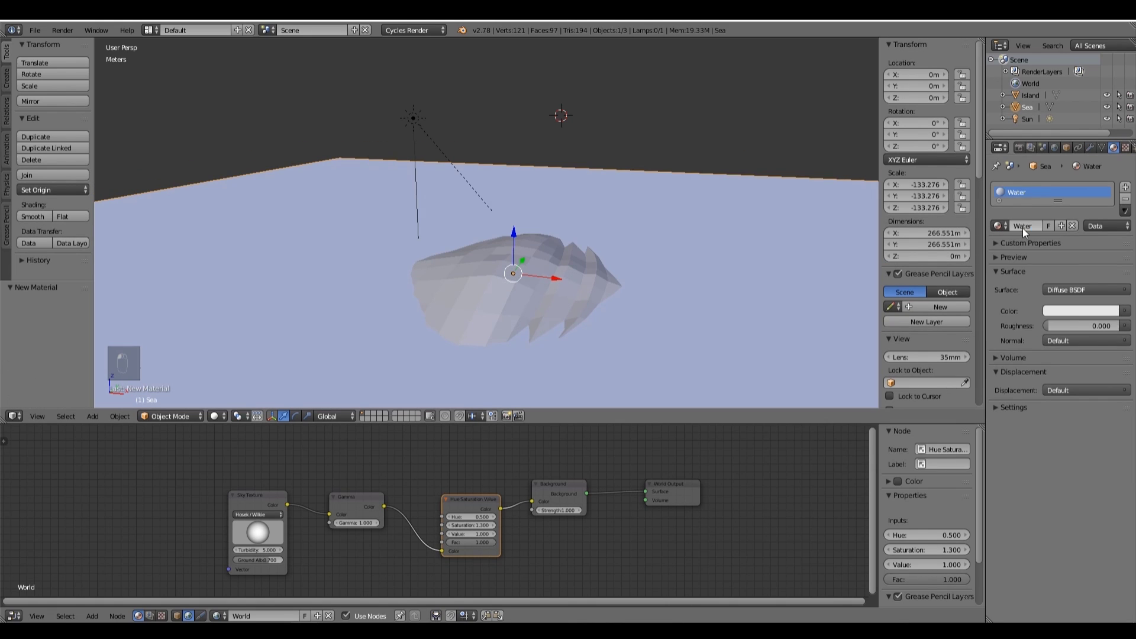
{"action": "key", "text": "ctrl+z"}
{"action": "left_click", "coordinate": [1020, 226]}
{"action": "type", "text": "W"}
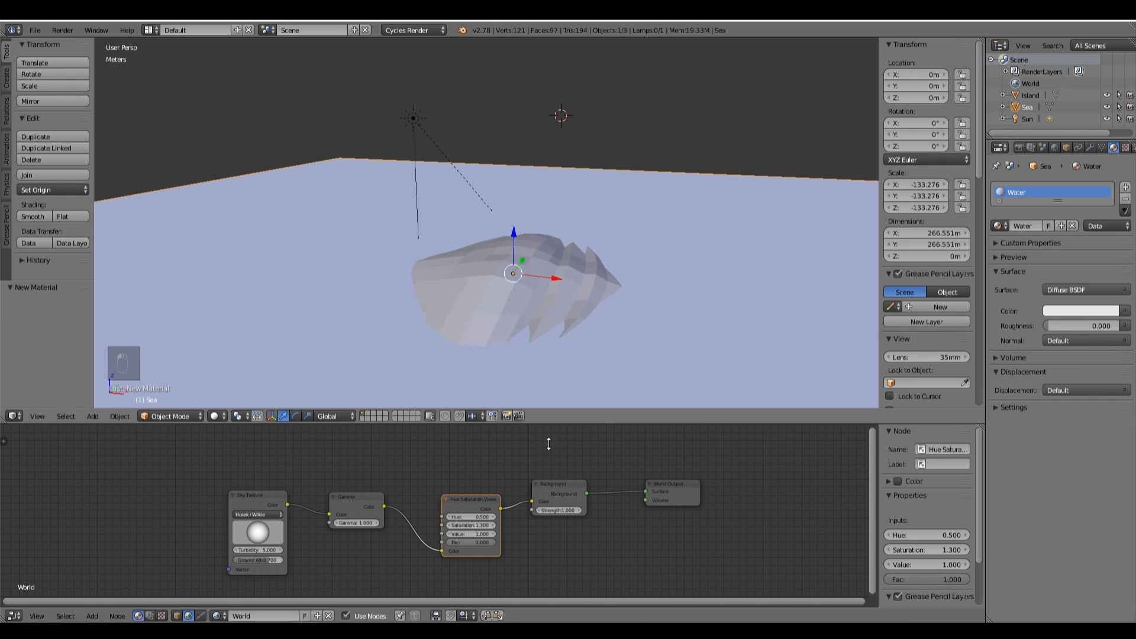
Insert a Mix Shader between the Water material's Diffuse BSDF and output, and set the diffuse color to light blue under rendered preview.
{"action": "left_click", "coordinate": [176, 616]}
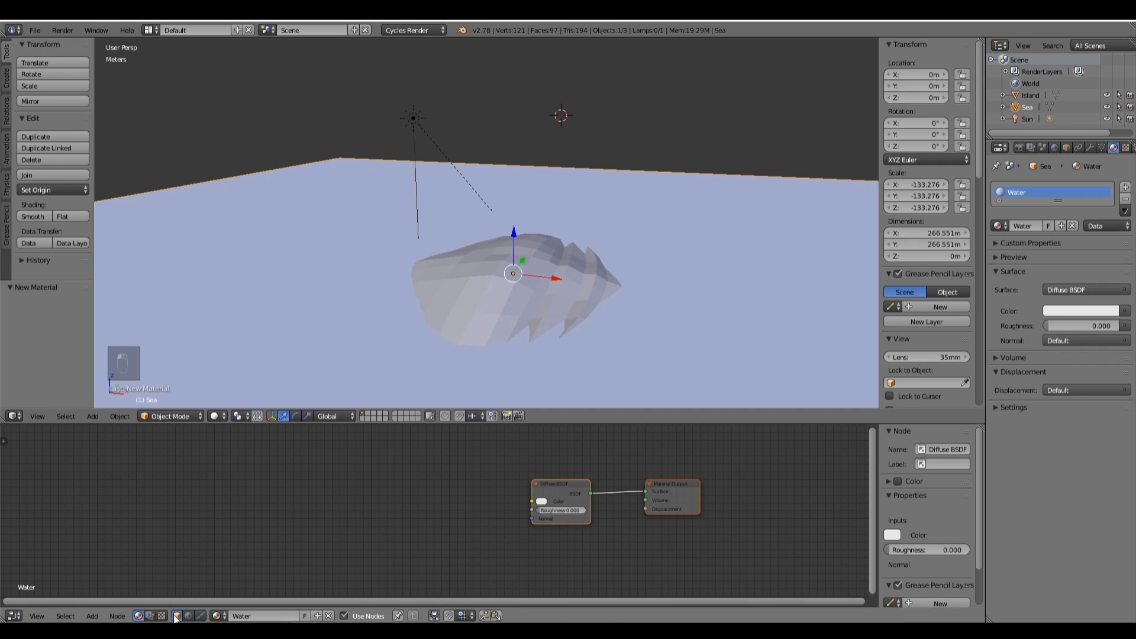
{"action": "middle_click_drag", "start_coordinate": [442, 538], "coordinate": [436, 539]}
{"action": "left_click_drag", "start_coordinate": [499, 492], "coordinate": [456, 460]}
{"action": "left_click_drag", "start_coordinate": [608, 486], "coordinate": [650, 486]}
{"action": "key", "text": "shift+a"}
{"action": "left_click", "coordinate": [559, 474]}
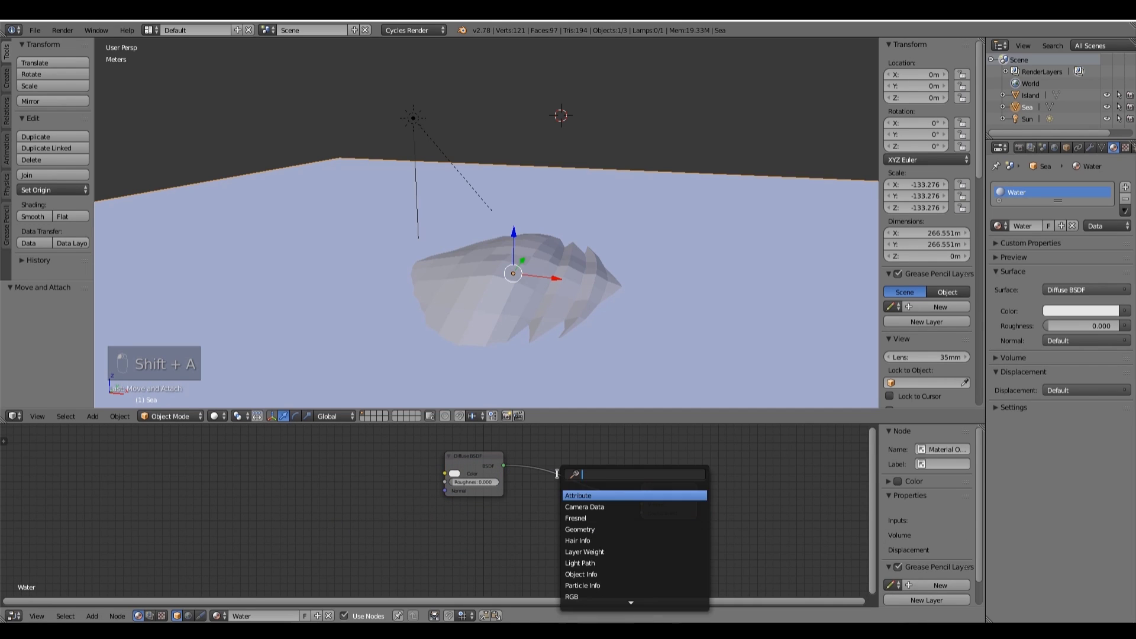
{"action": "type", "text": "mix"}
{"action": "key", "text": "Return"}
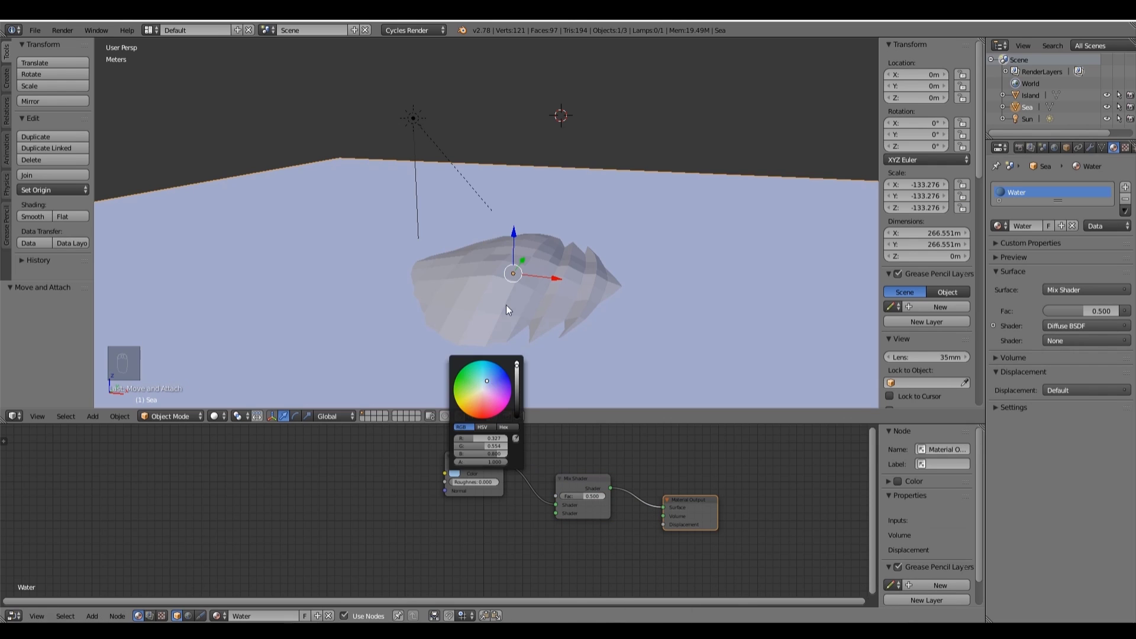
{"action": "key", "text": "shift+z"}
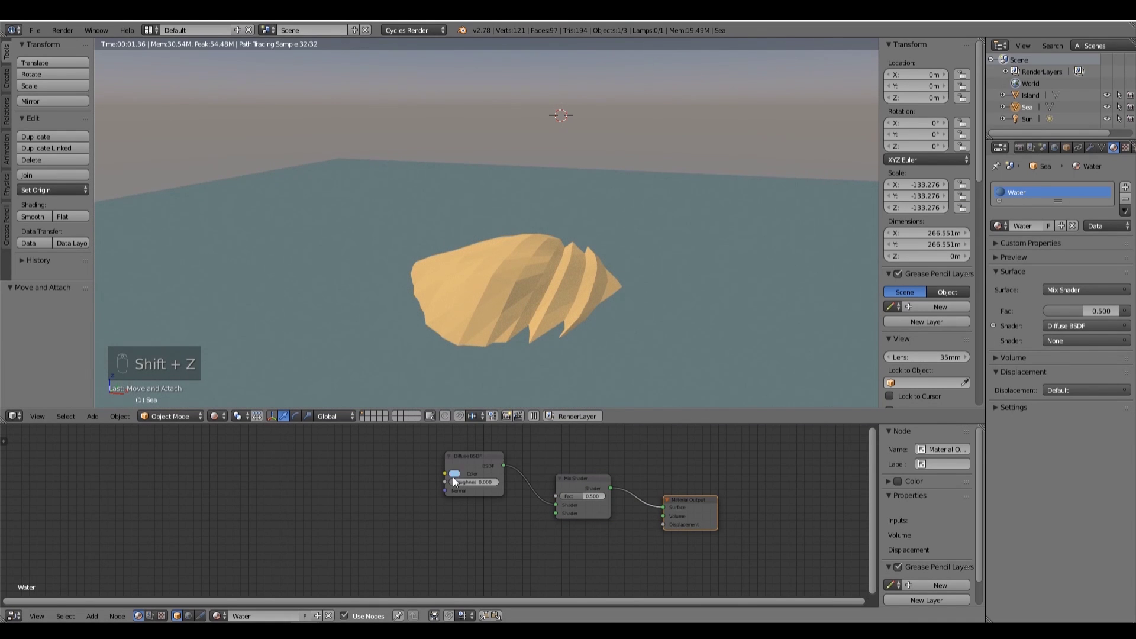
{"action": "left_click_drag", "start_coordinate": [494, 380], "coordinate": [488, 378]}
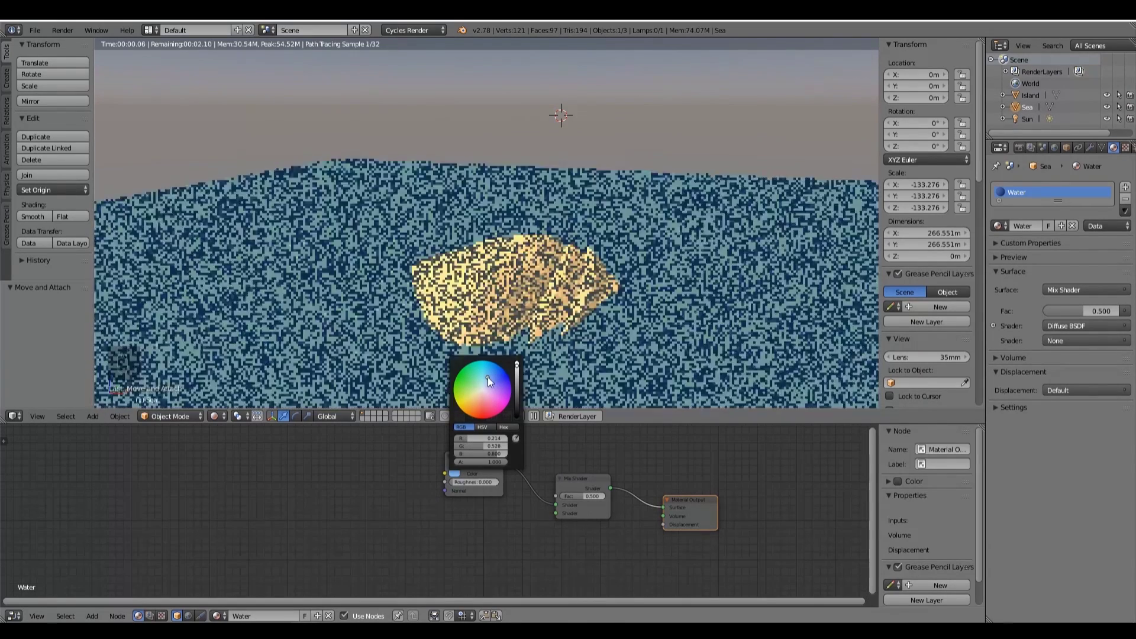
Add a Transparent BSDF, link it to the Mix Shader's second shader input, and set the mix factor to 0.173.
{"action": "key", "text": "shift+a"}
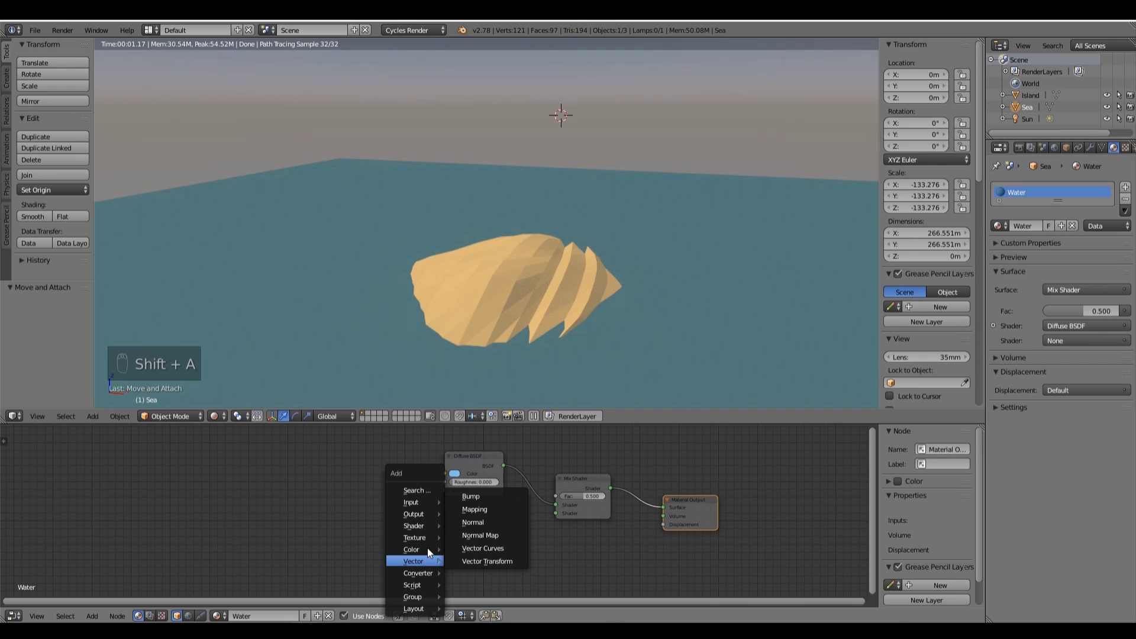
{"action": "mouse_move", "coordinate": [419, 524]}
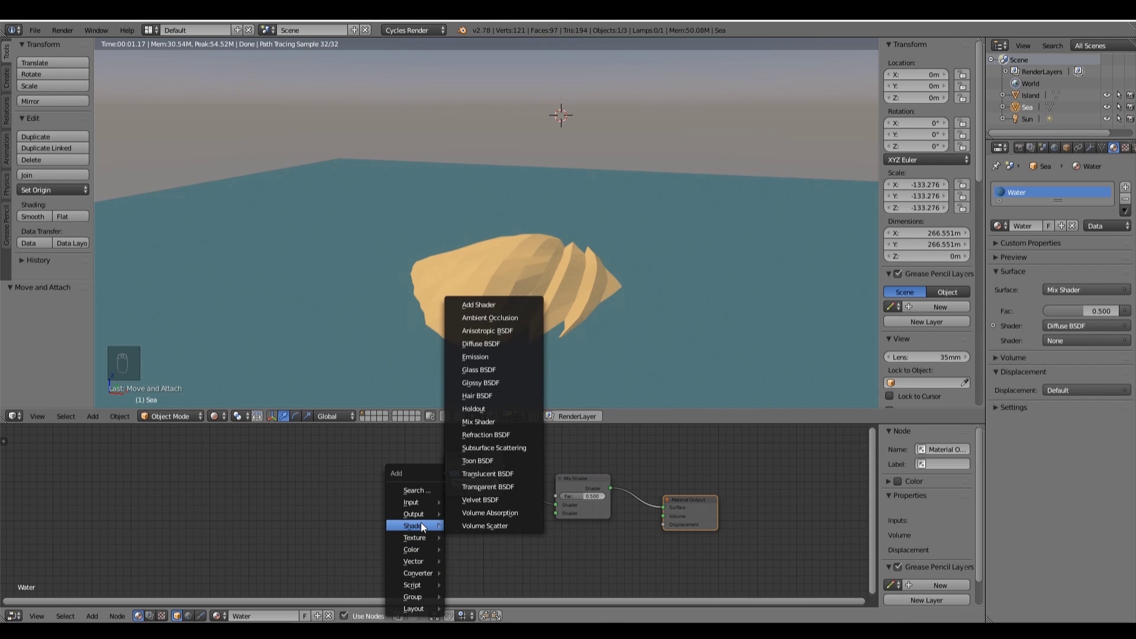
{"action": "left_click", "coordinate": [492, 489]}
{"action": "left_click", "coordinate": [466, 548]}
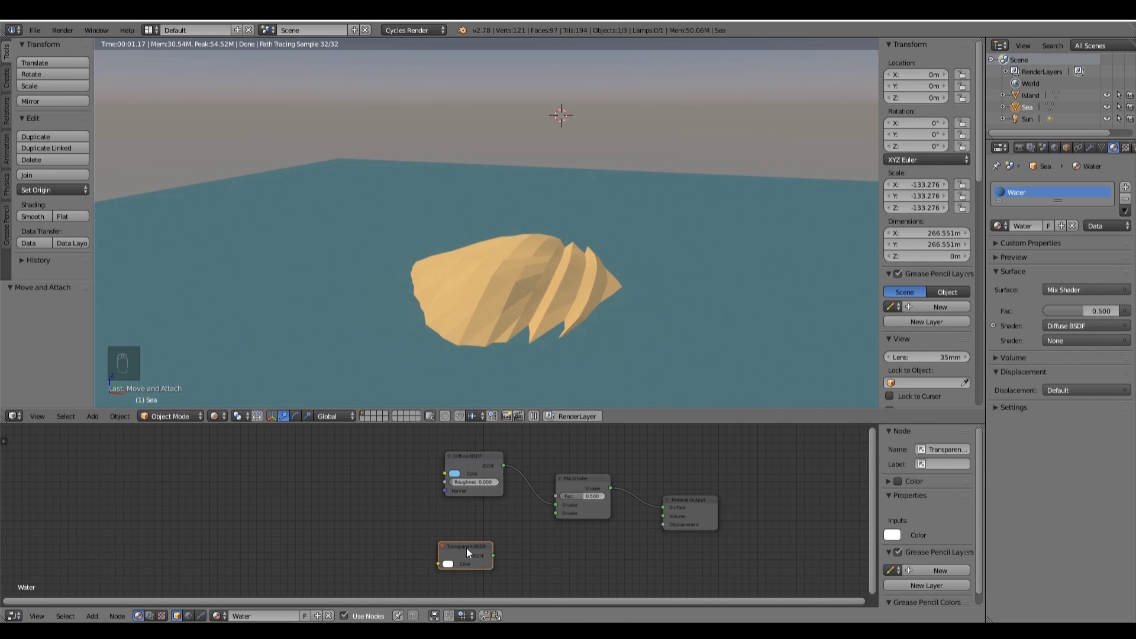
{"action": "left_click_drag", "start_coordinate": [492, 555], "coordinate": [558, 513]}
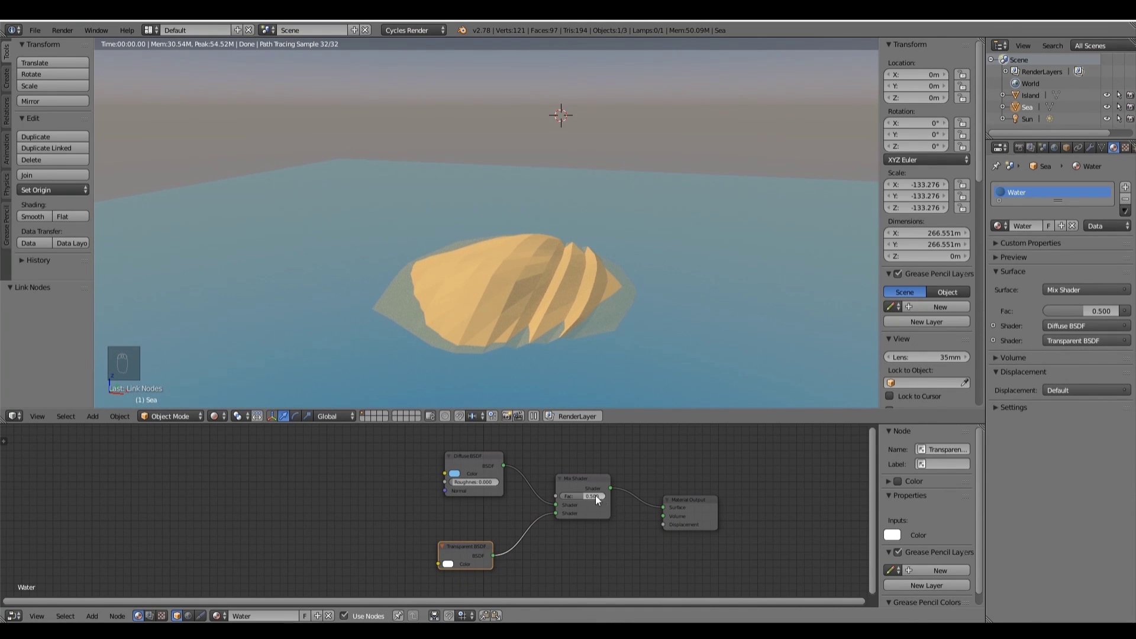
{"action": "left_click_drag", "start_coordinate": [595, 496], "coordinate": [581, 499]}
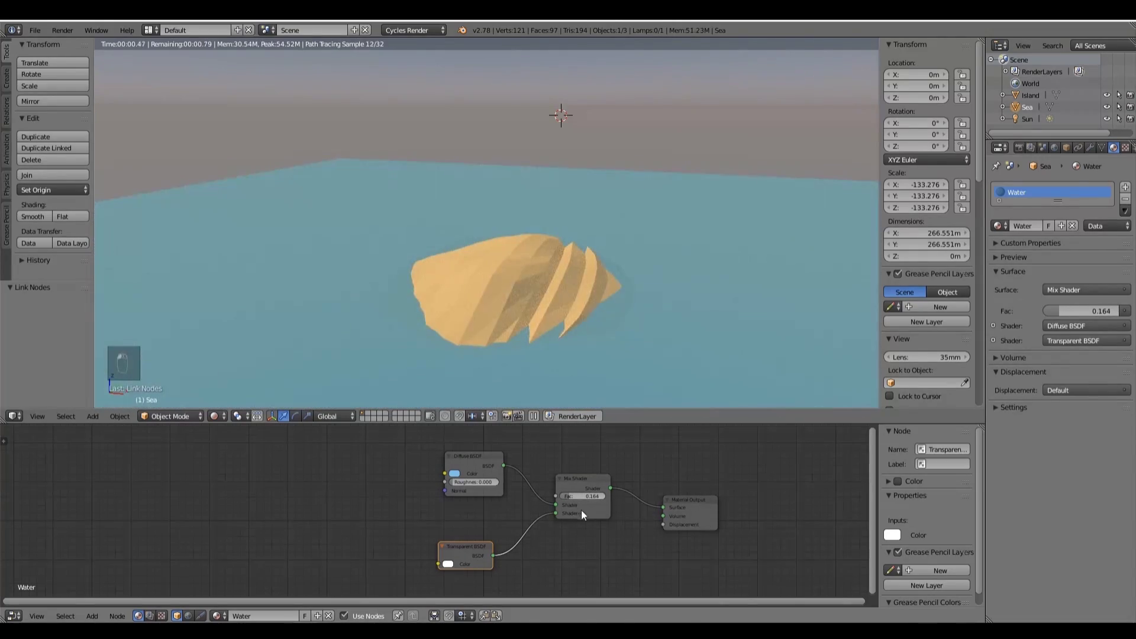
{"action": "left_click_drag", "start_coordinate": [571, 496], "coordinate": [571, 496]}
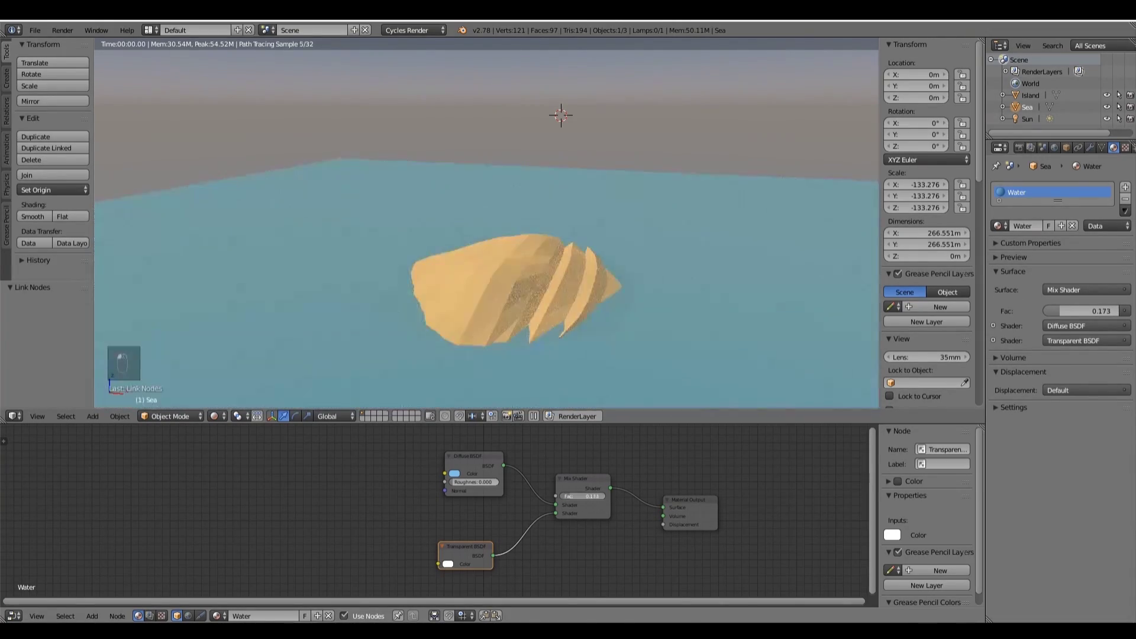
Add a Glossy BSDF below the Mix Shader and move the Material Output farther away to make room.
{"action": "key", "text": "shift+a"}
{"action": "mouse_move", "coordinate": [630, 524]}
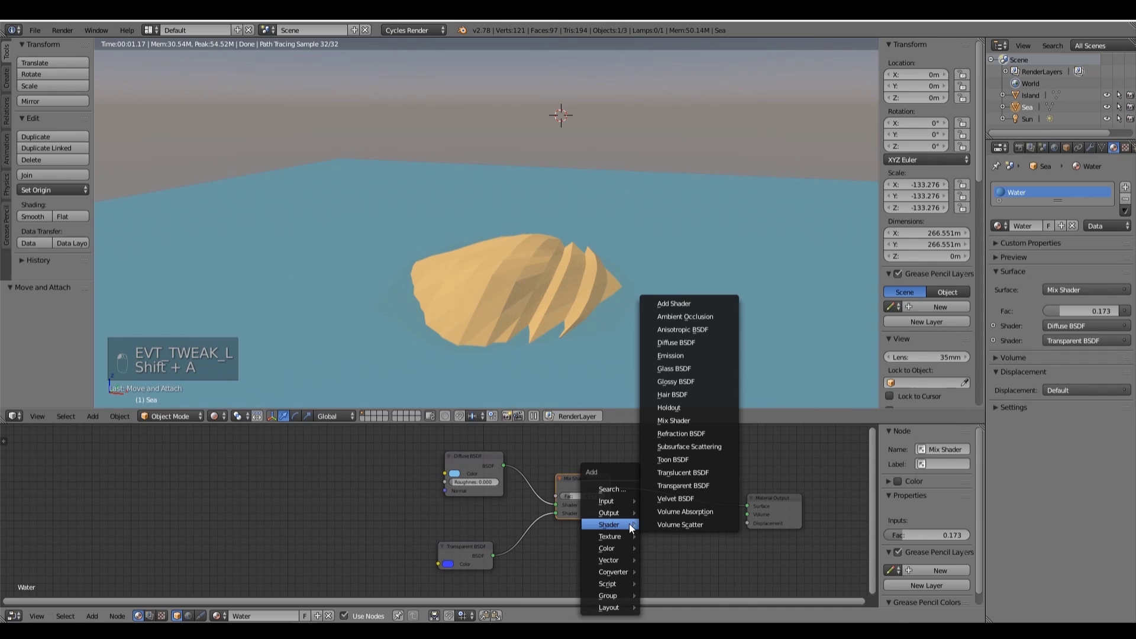
{"action": "left_click", "coordinate": [695, 382]}
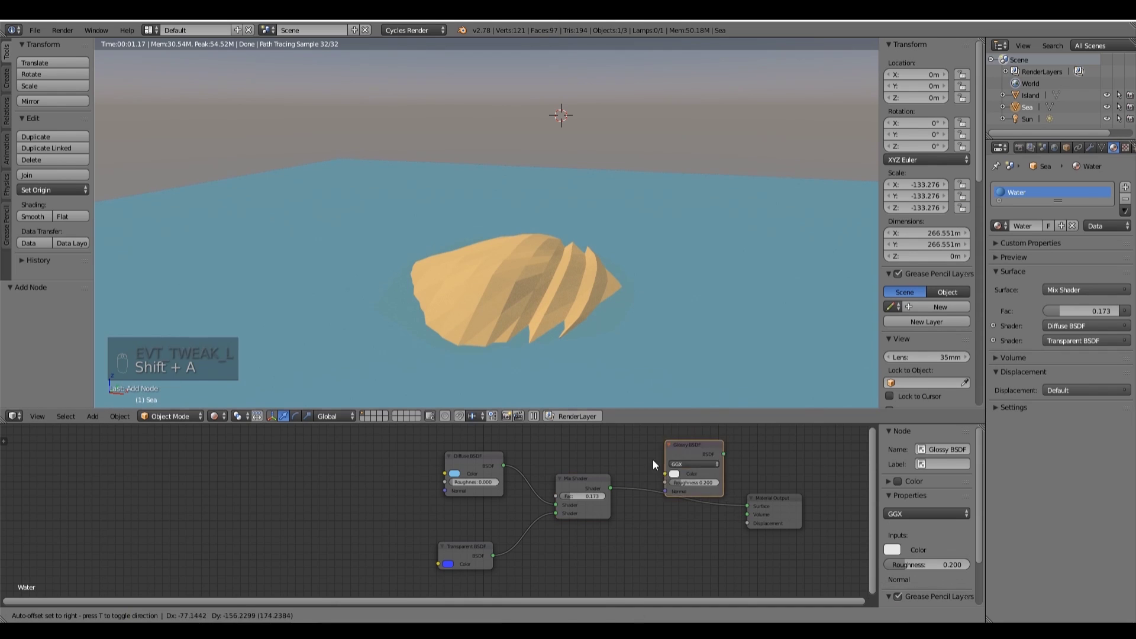
{"action": "left_click", "coordinate": [567, 540]}
{"action": "left_click_drag", "start_coordinate": [758, 503], "coordinate": [792, 500]}
Duplicate the Mix Shader and insert the copy between the first Mix Shader and the Material Output.
{"action": "key", "text": "shift+a"}
{"action": "mouse_move", "coordinate": [730, 492]}
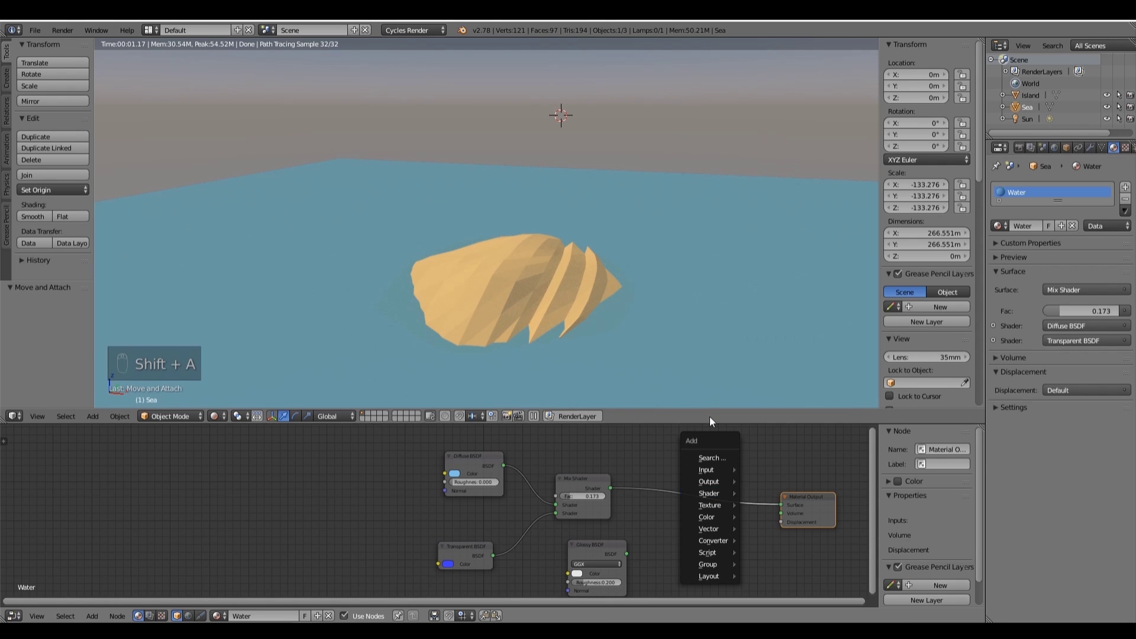
{"action": "key", "text": "a"}
{"action": "left_click", "coordinate": [564, 481]}
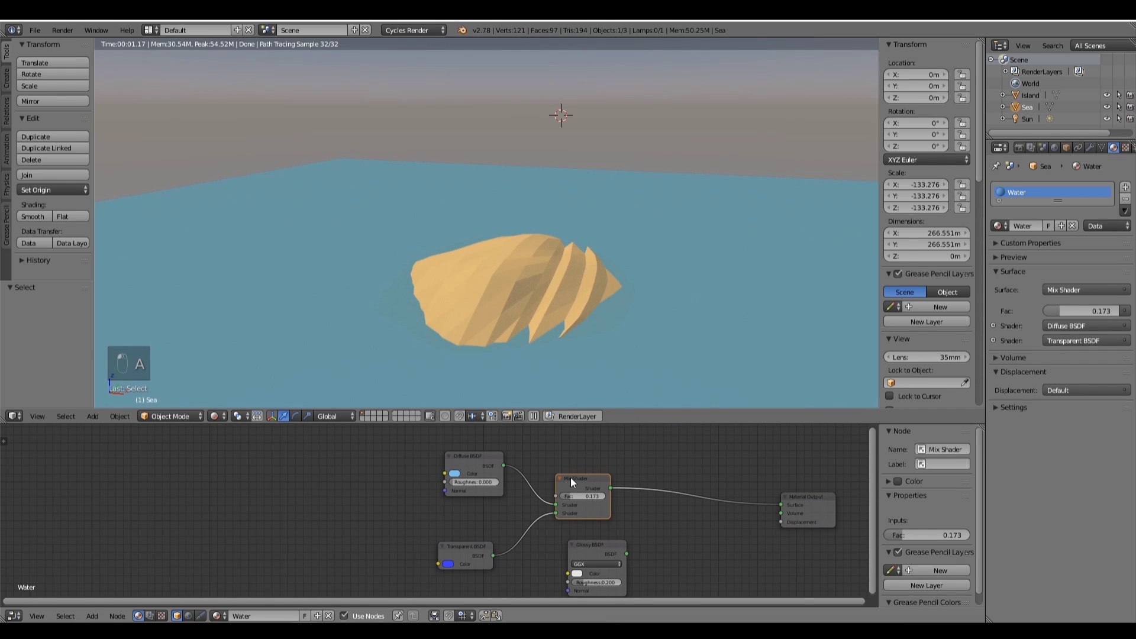
{"action": "key", "text": "shift+d"}
{"action": "left_click", "coordinate": [698, 492]}
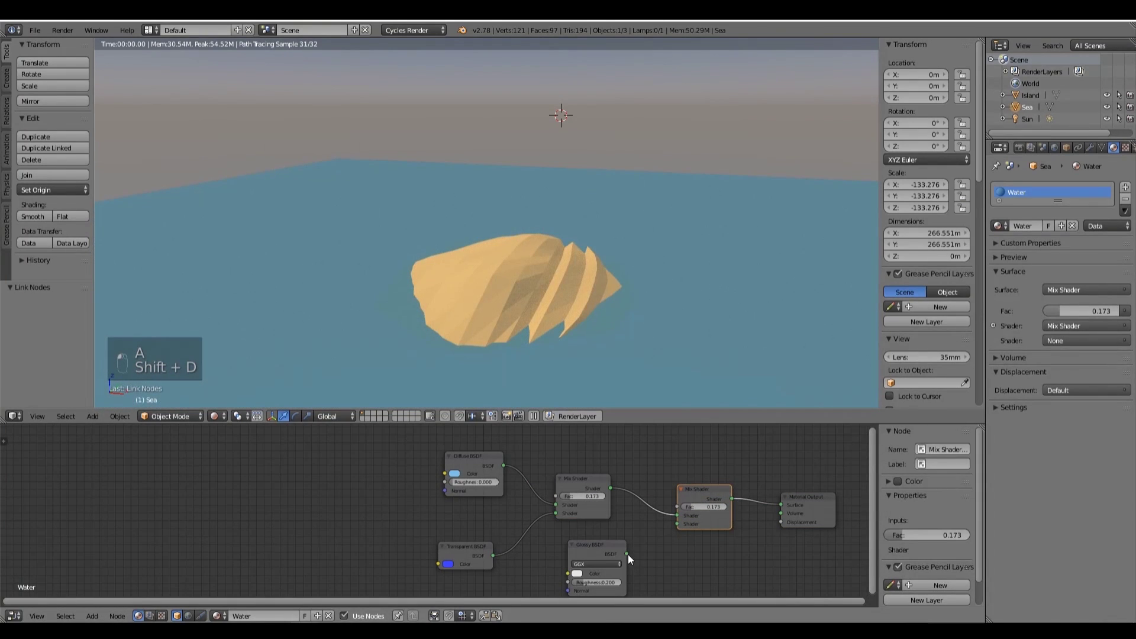
Link the Glossy BSDF to the second Mix Shader's free shader input and adjust the Glossy node's roughness.
{"action": "left_click_drag", "start_coordinate": [627, 554], "coordinate": [700, 507]}
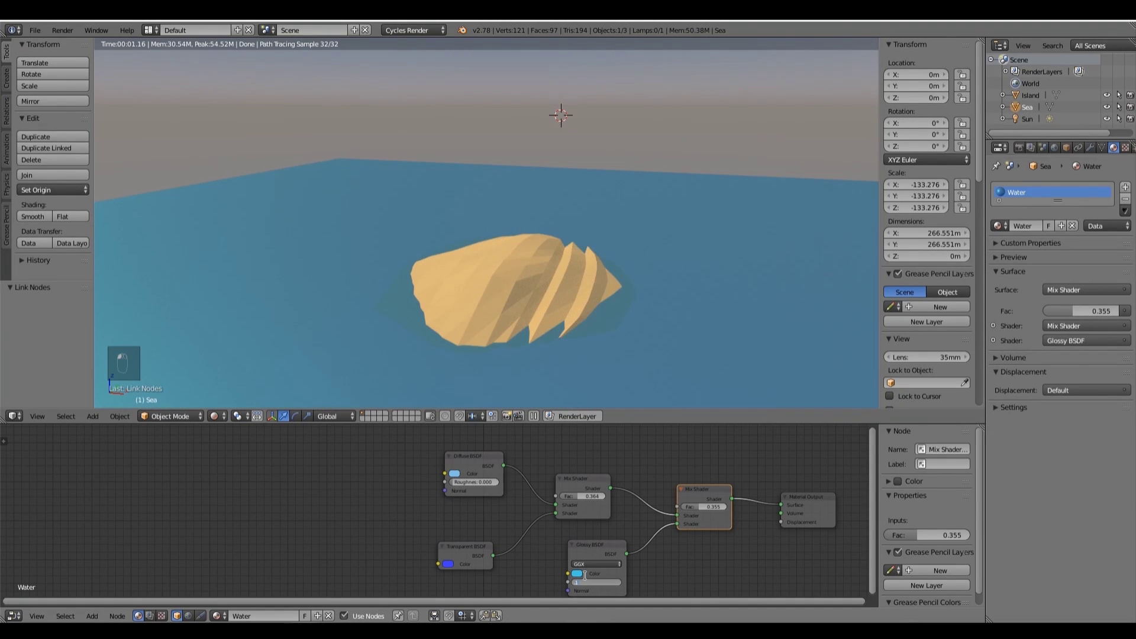
{"action": "key", "text": "Return"}
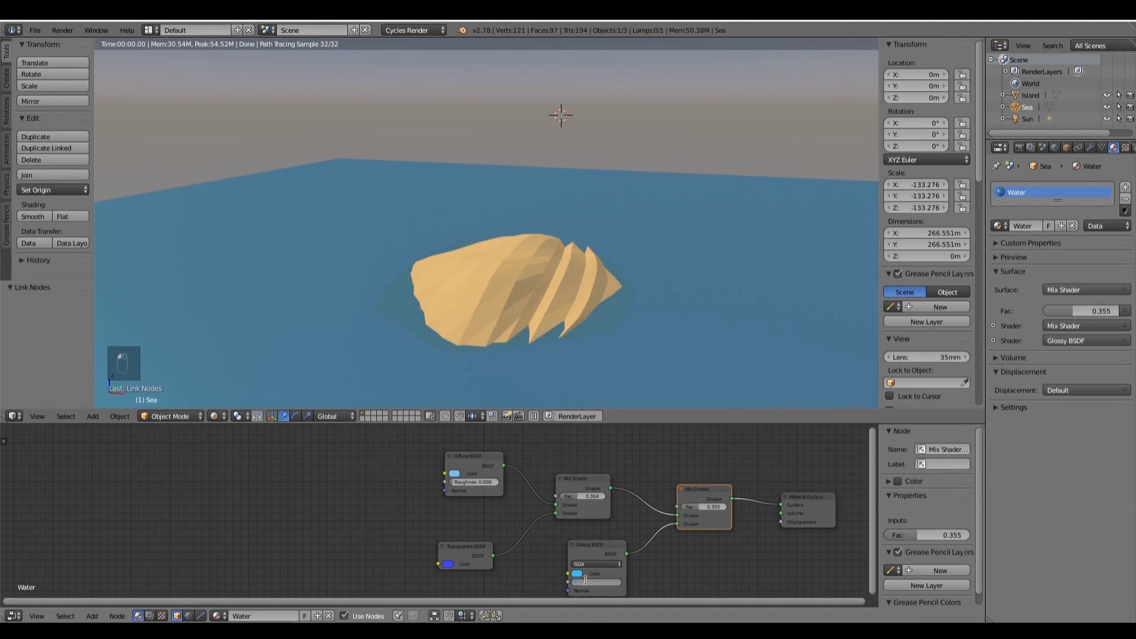
Confirm the Glossy BSDF roughness of 0.4, then add a Displace modifier to the sea with strength 0.
{"action": "key", "text": "Return"}
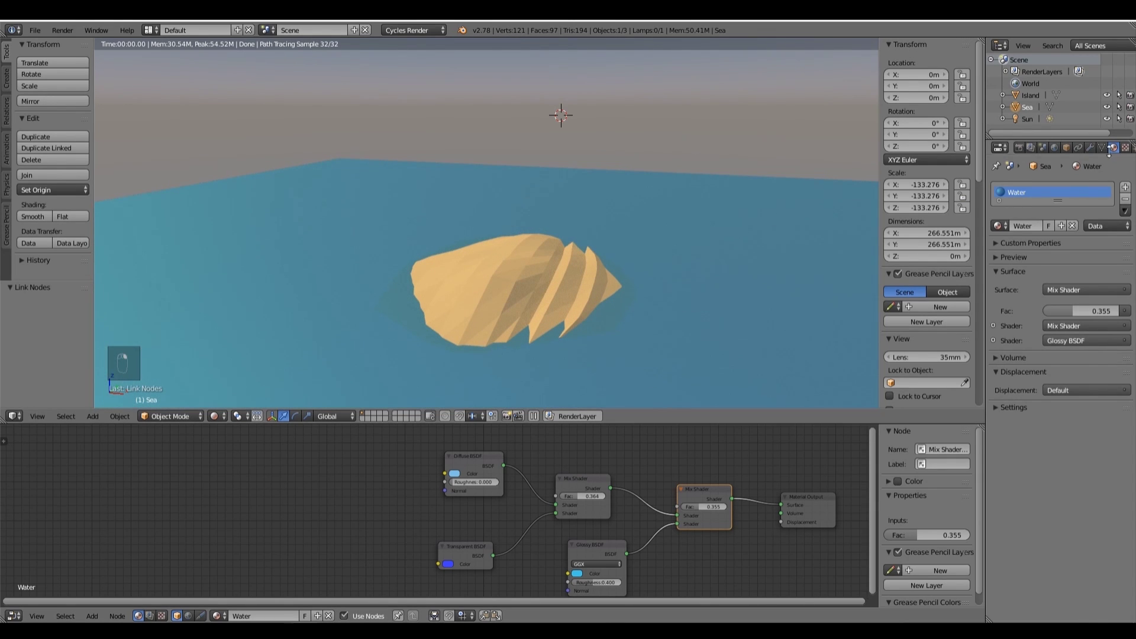
{"action": "left_click", "coordinate": [1089, 147]}
{"action": "left_click", "coordinate": [1041, 188]}
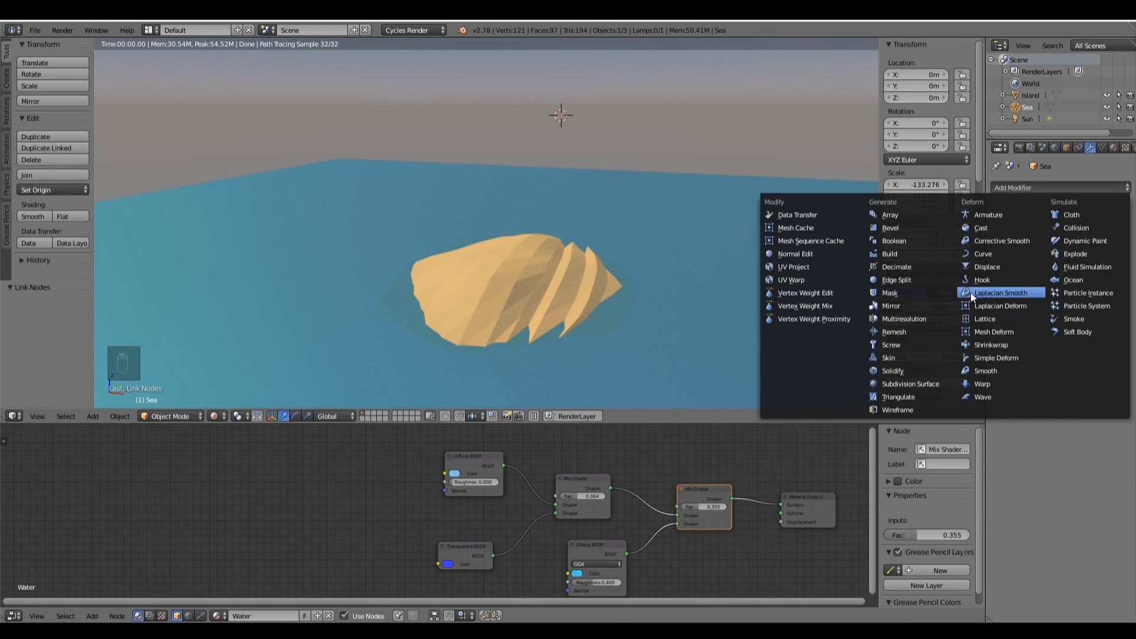
{"action": "left_click", "coordinate": [980, 267]}
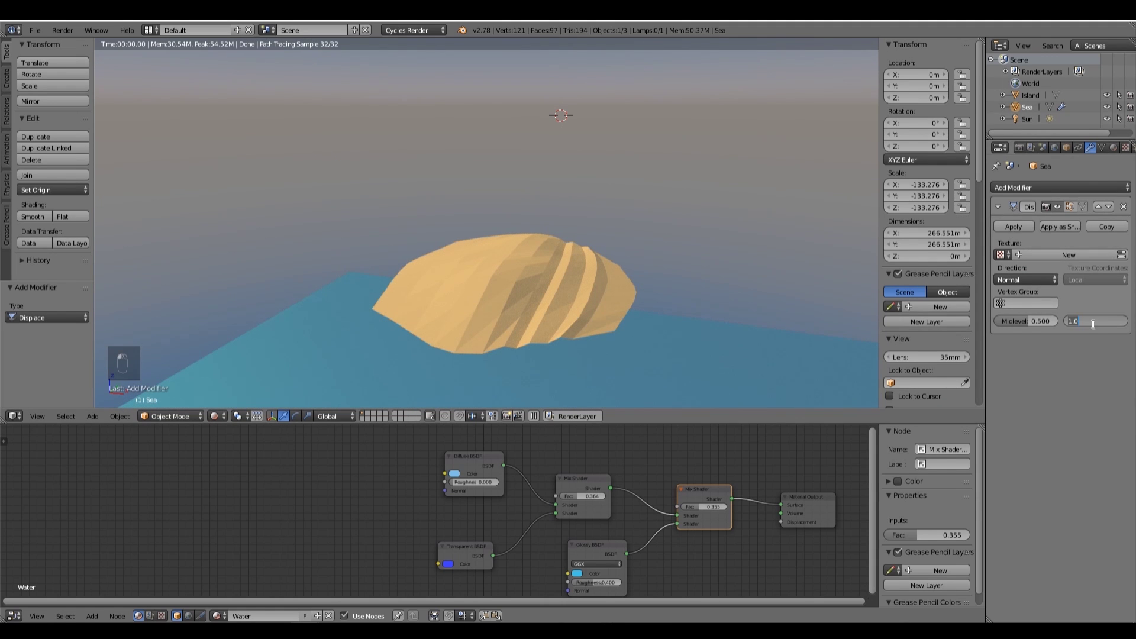
{"action": "type", "text": "0"}
{"action": "key", "text": "Return"}
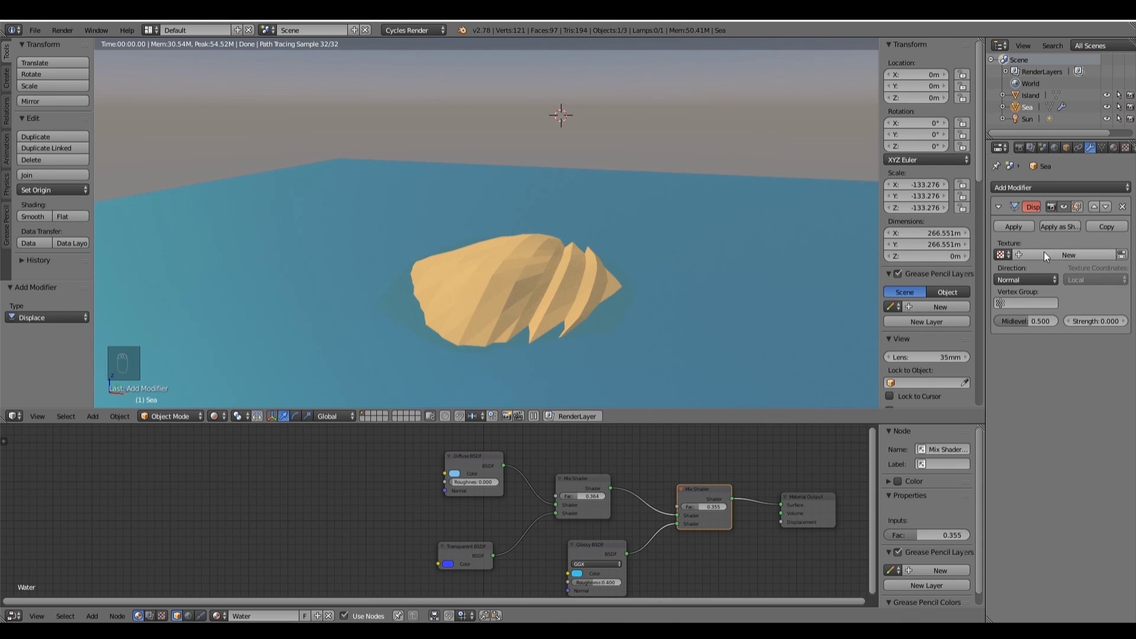
Create a texture named DisplaceOcean for the sea's Displace modifier and set its type to Noise.
{"action": "left_click", "coordinate": [1020, 257]}
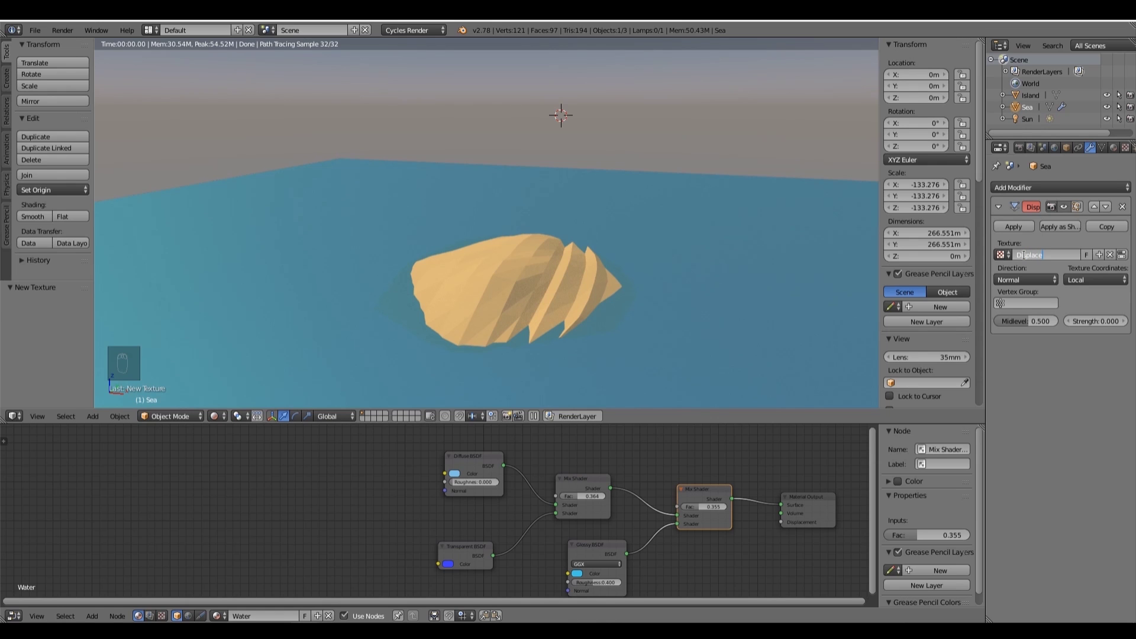
{"action": "key", "text": "BackSpace"}
{"action": "key", "text": "BackSpace"}
{"action": "left_click", "coordinate": [1126, 148]}
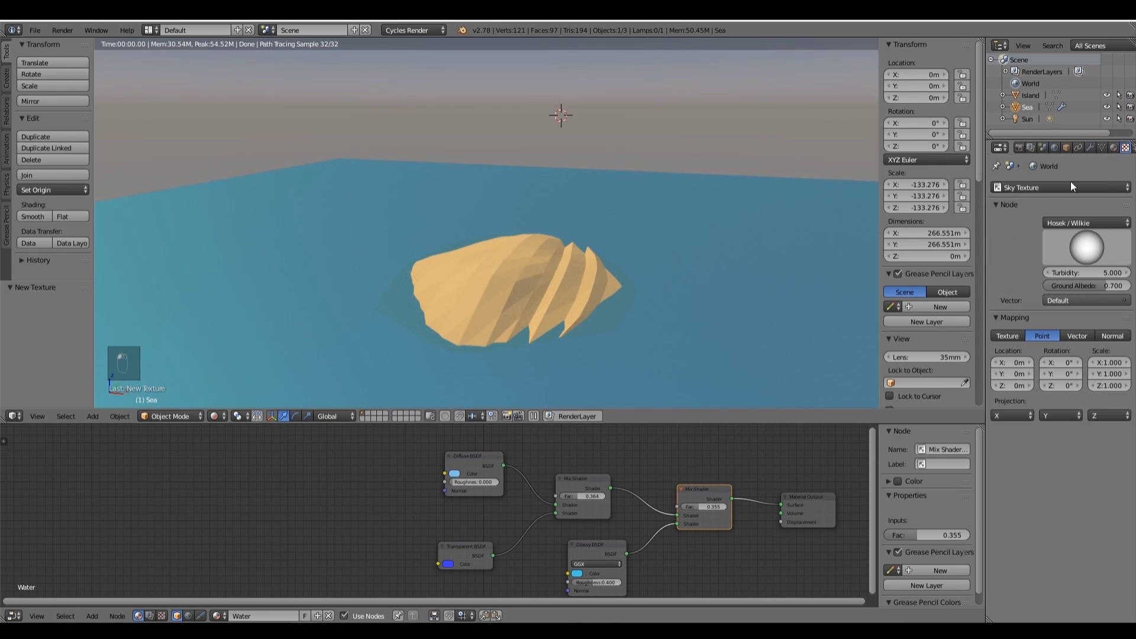
{"action": "left_click", "coordinate": [1063, 222]}
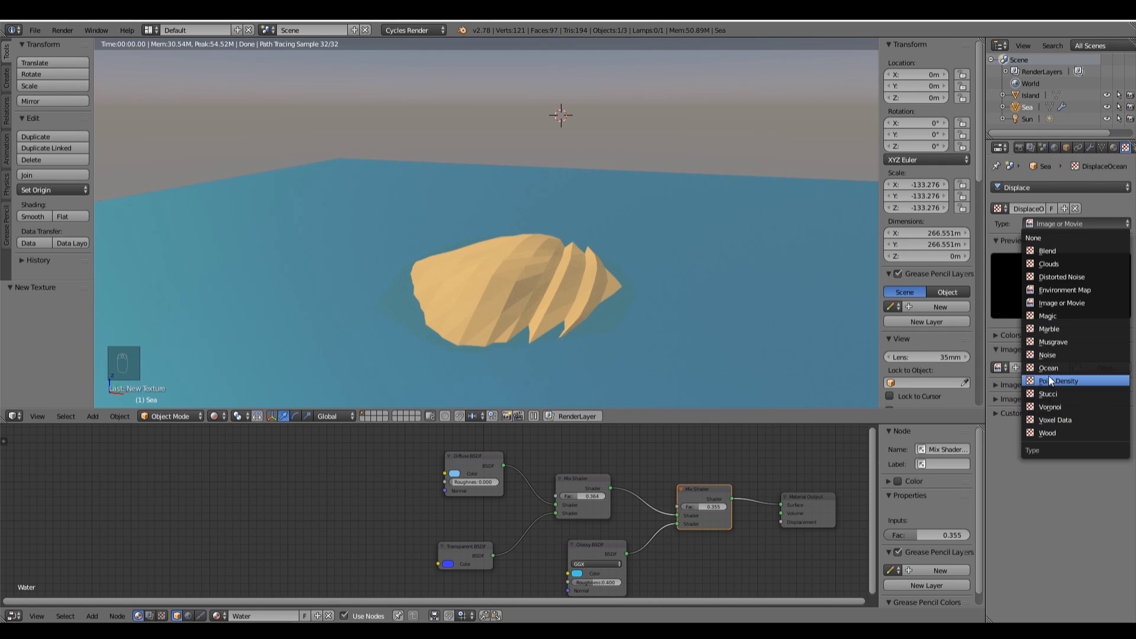
{"action": "left_click", "coordinate": [1054, 354]}
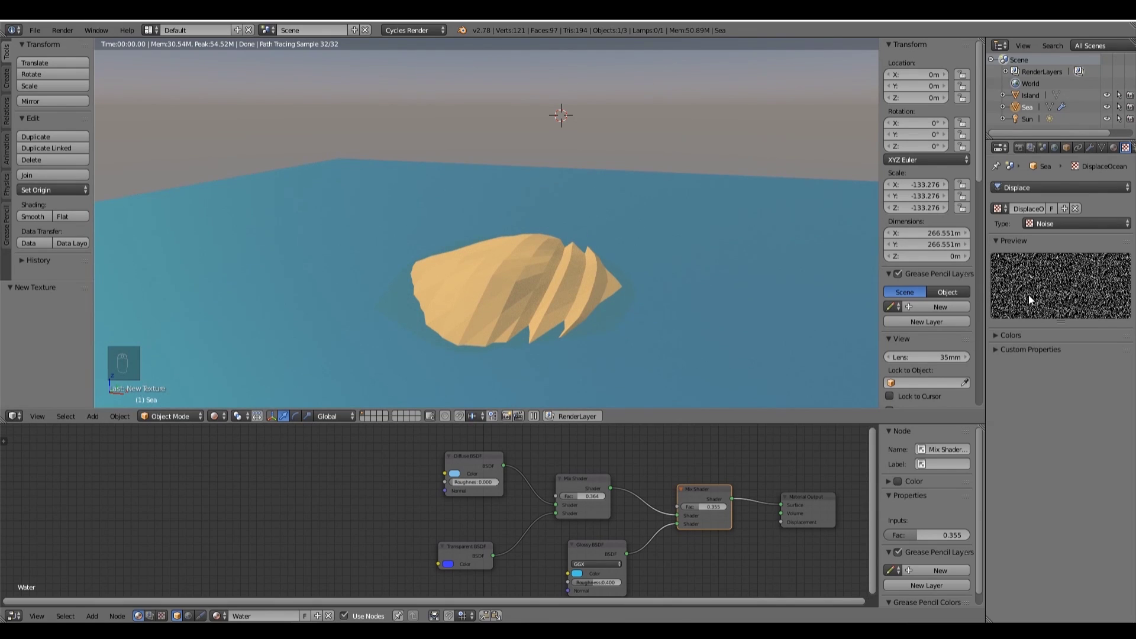
Subdivide the sea plane's mesh six times and return to Object Mode.
{"action": "left_click", "coordinate": [1092, 147]}
{"action": "key", "text": "Tab"}
{"action": "key", "text": "z"}
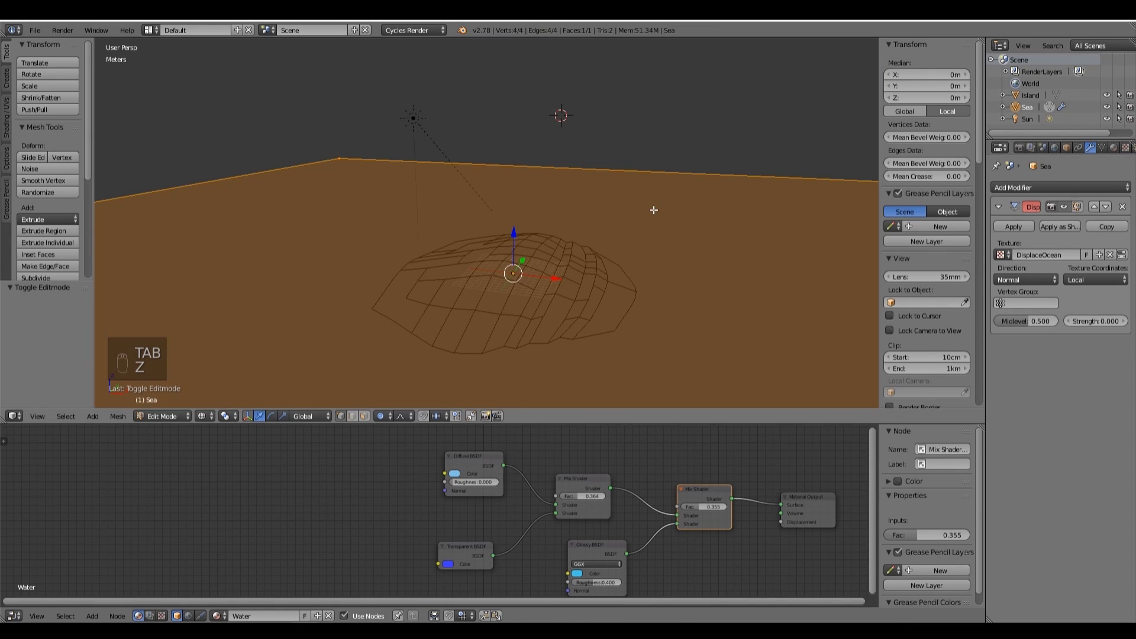
{"action": "key", "text": "w"}
{"action": "left_click", "coordinate": [654, 212]}
{"action": "key", "text": "w"}
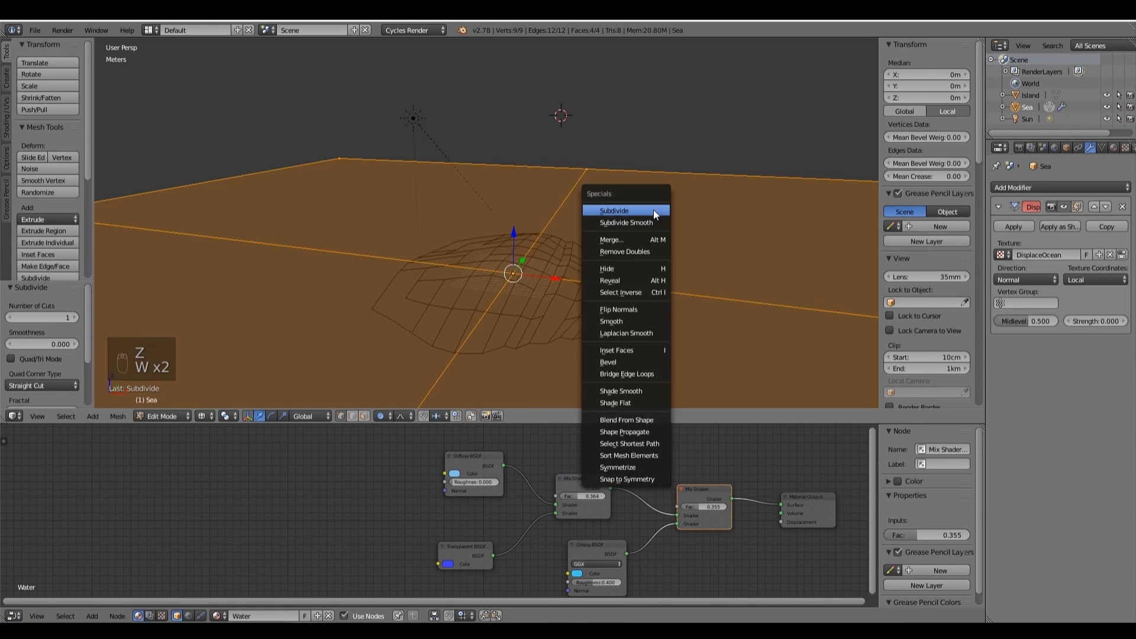
{"action": "left_click", "coordinate": [653, 212]}
{"action": "key", "text": "w"}
{"action": "left_click", "coordinate": [654, 212]}
{"action": "key", "text": "w"}
{"action": "left_click", "coordinate": [653, 210]}
{"action": "key", "text": "w"}
{"action": "left_click", "coordinate": [654, 210]}
{"action": "key", "text": "w"}
{"action": "left_click", "coordinate": [653, 210]}
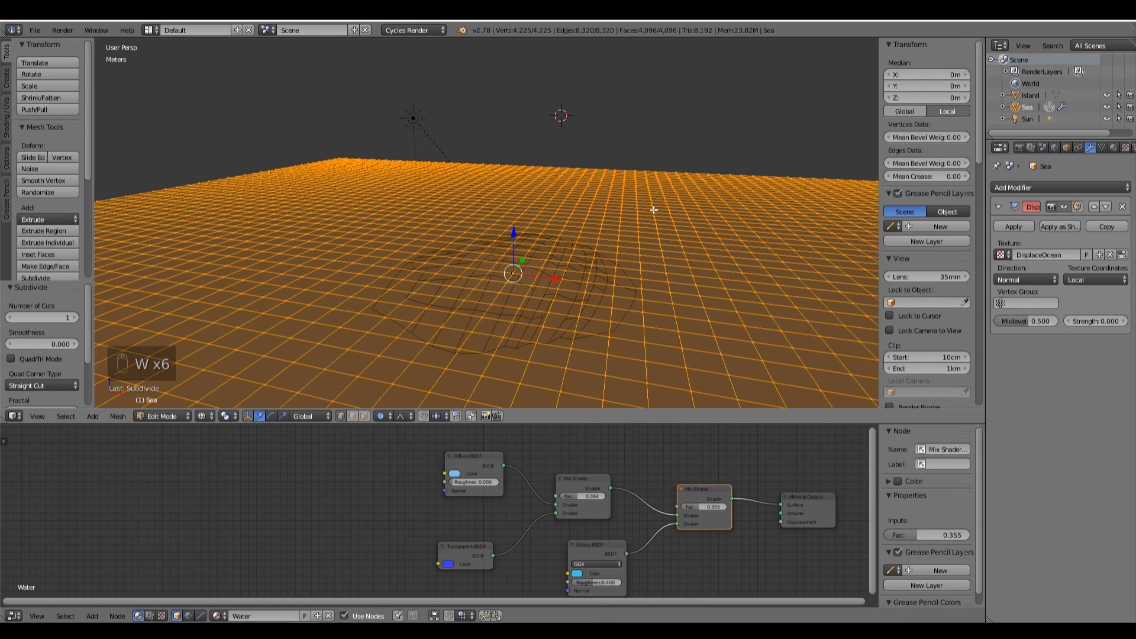
{"action": "key", "text": "Tab"}
{"action": "key", "text": "z"}
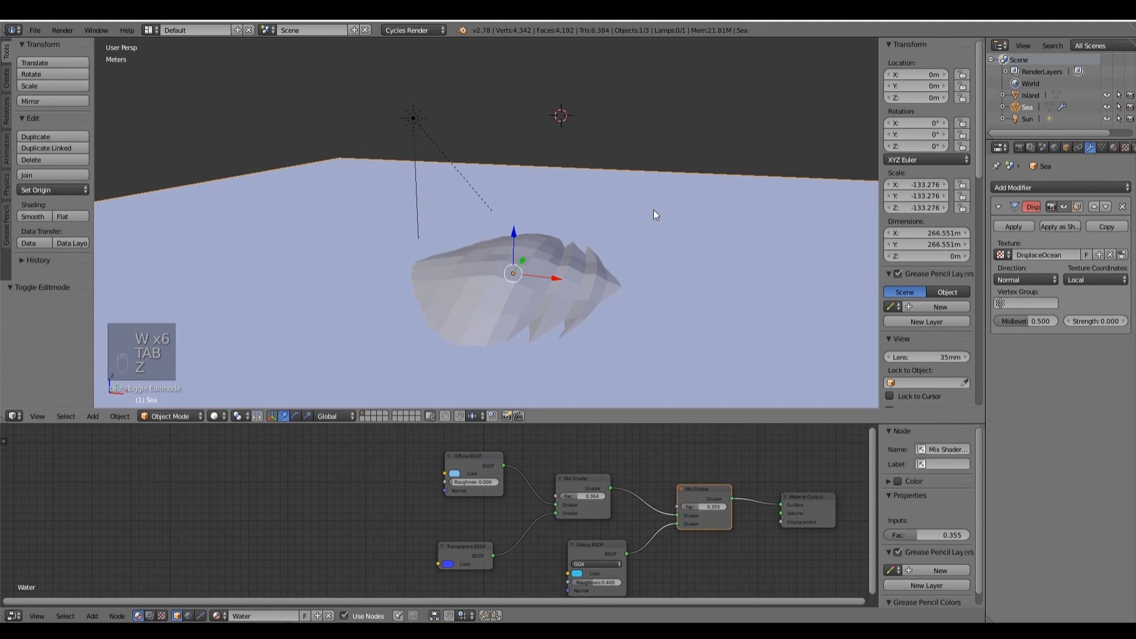
Set the sea's Displace strength to 0.01 and preview the scene in rendered shading.
{"action": "left_click", "coordinate": [1125, 322]}
{"action": "left_click", "coordinate": [1102, 322]}
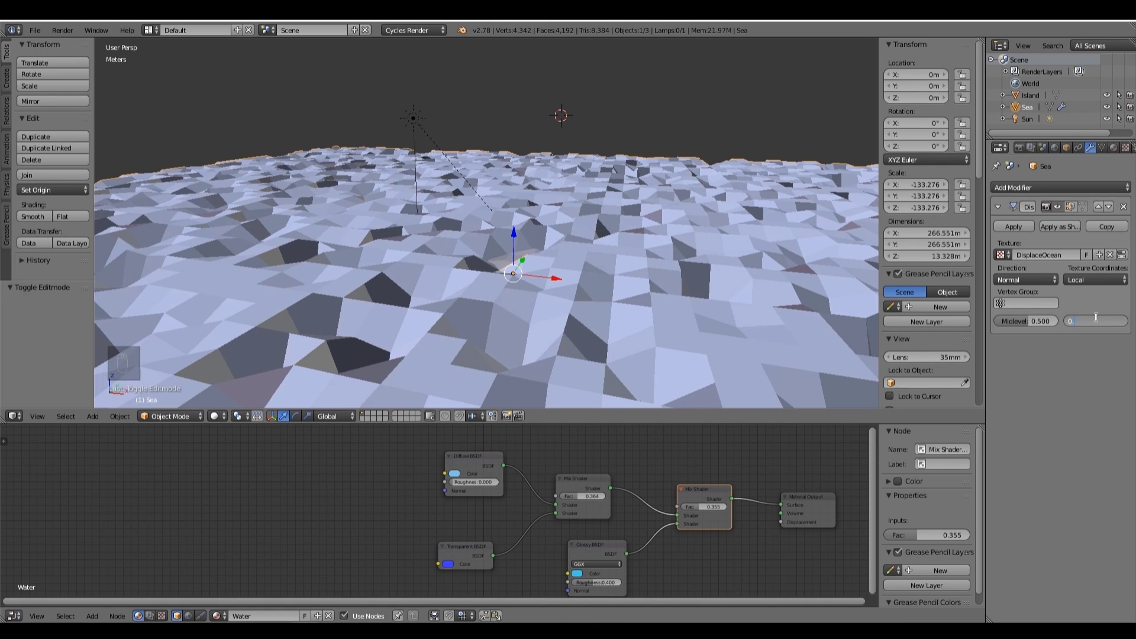
{"action": "key", "text": "Return"}
{"action": "key", "text": "shift+z"}
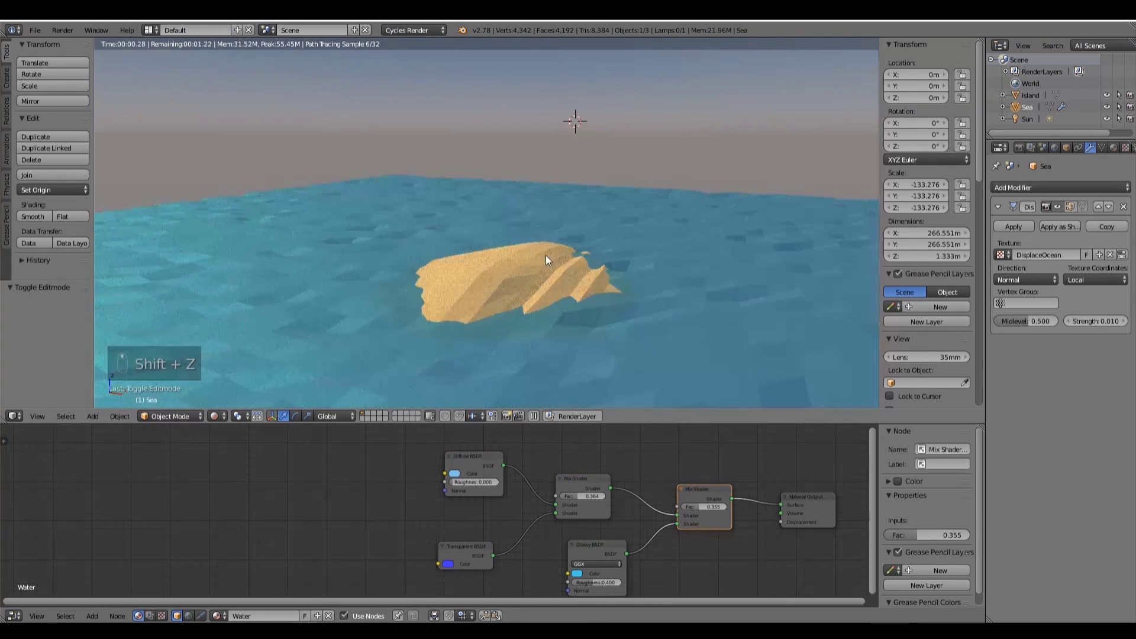
Snap the 3D cursor to the centre of the island's mesh and set the island's origin to the cursor.
{"action": "key", "text": "z"}
{"action": "right_click", "coordinate": [544, 254]}
{"action": "key", "text": "s"}
{"action": "right_click", "coordinate": [528, 219]}
{"action": "key", "text": "Tab"}
{"action": "key", "text": "a"}
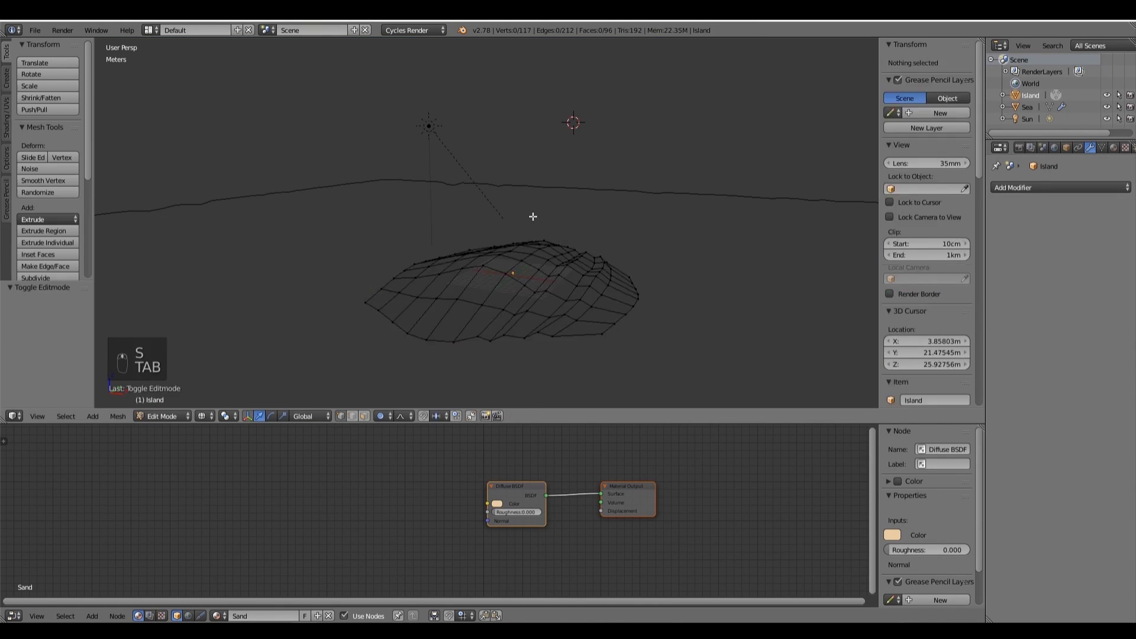
{"action": "key", "text": "a"}
{"action": "key", "text": "shift+s"}
{"action": "left_click", "coordinate": [505, 270]}
{"action": "key", "text": "Tab"}
{"action": "key", "text": "ctrl+alt+shift+c"}
{"action": "left_click", "coordinate": [484, 273]}
{"action": "key", "text": "Tab"}
{"action": "key", "text": "Tab"}
Rescale the island, flatten it along Z and adjust its vertical position relative to the sea.
{"action": "key", "text": "z"}
{"action": "key", "text": "s"}
{"action": "key", "text": "z"}
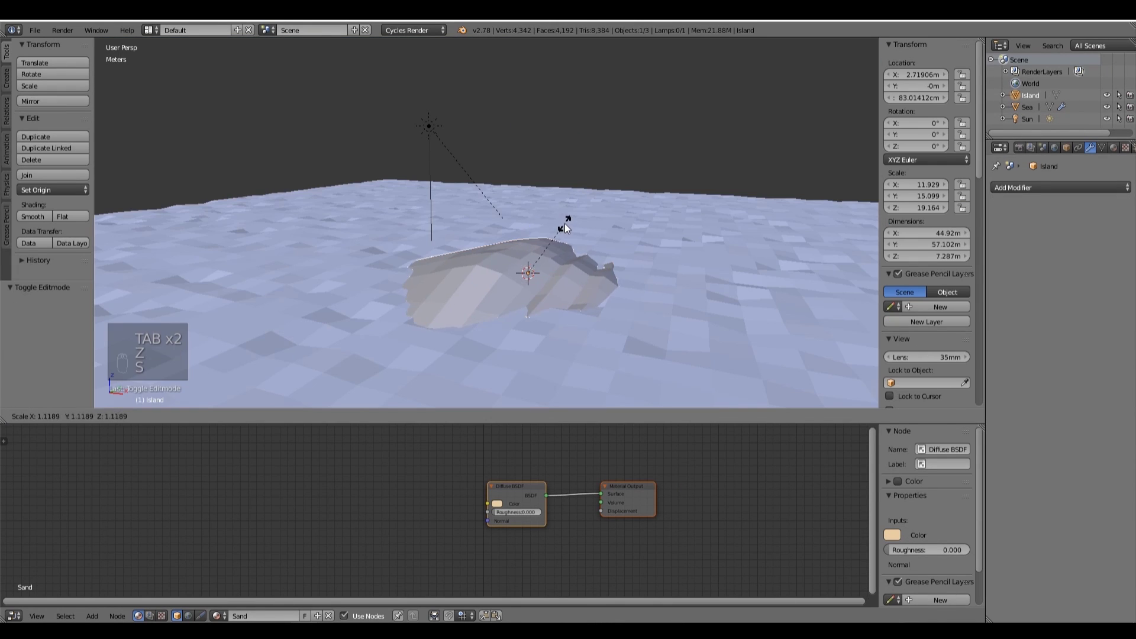
{"action": "left_click", "coordinate": [562, 228]}
{"action": "left_click_drag", "start_coordinate": [529, 232], "coordinate": [529, 225]}
{"action": "mouse_move", "coordinate": [529, 226]}
{"action": "middle_mouse_down"}
{"action": "mouse_move", "coordinate": [503, 278]}
{"action": "mouse_move", "coordinate": [511, 235]}
{"action": "mouse_move", "coordinate": [573, 244]}
{"action": "mouse_move", "coordinate": [527, 275]}
{"action": "middle_mouse_up"}
{"action": "key", "text": "s"}
{"action": "key", "text": "z"}
{"action": "left_click", "coordinate": [576, 235]}
Scale the whole island up to about 69 × 88 × 8.5 m in the rendered preview.
{"action": "scroll", "coordinate": [573, 245], "scroll_direction": "down", "scroll_amount": 5}
{"action": "scroll", "coordinate": [528, 272], "scroll_direction": "up", "scroll_amount": 4}
{"action": "key", "text": "shift+z"}
{"action": "key", "text": "z"}
{"action": "key", "text": "shift+z"}
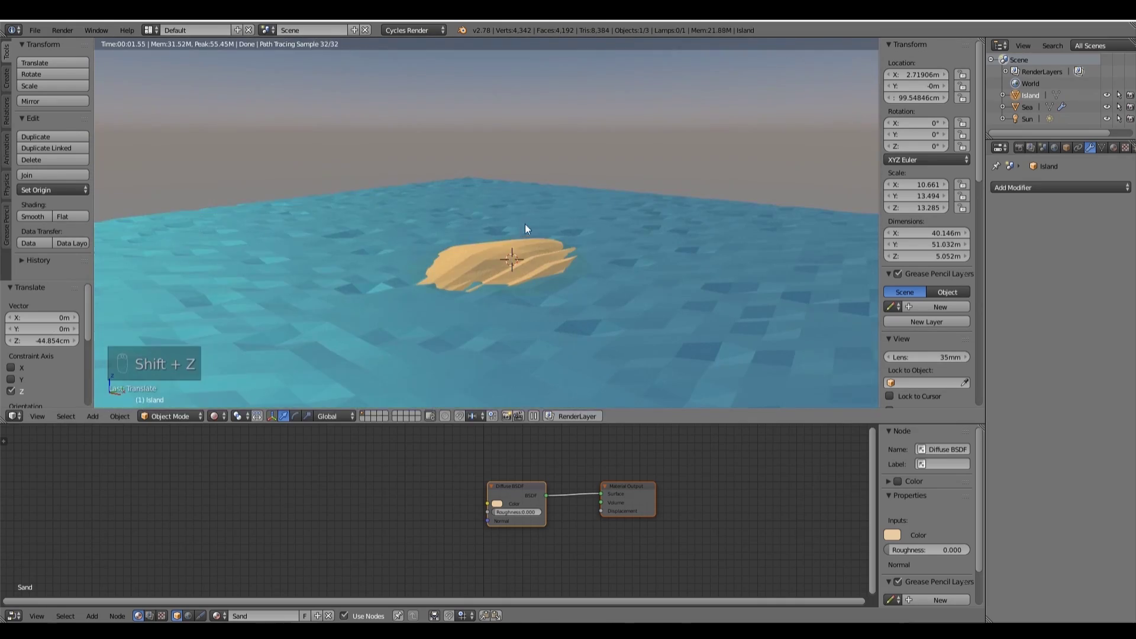
{"action": "key", "text": "s"}
{"action": "left_click", "coordinate": [619, 243]}
Add a Bevel modifier to the island with the Percent width method and a width of 17.01.
{"action": "left_click", "coordinate": [1046, 188]}
{"action": "left_click", "coordinate": [888, 231]}
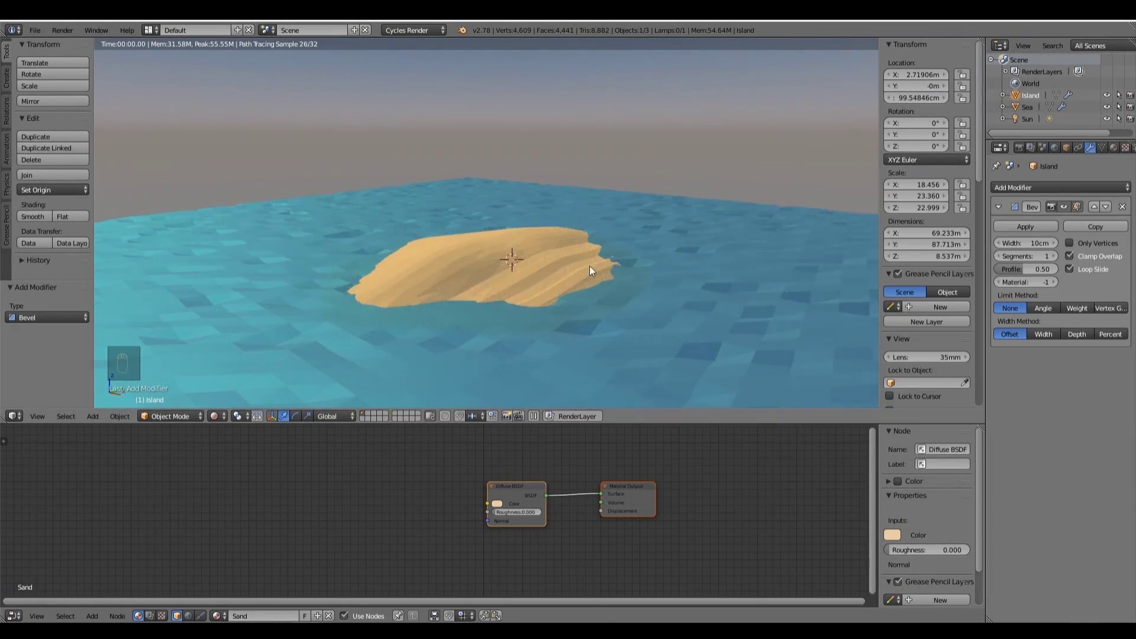
{"action": "key", "text": "z"}
{"action": "scroll", "coordinate": [594, 267], "scroll_direction": "up", "scroll_amount": 4}
{"action": "left_click", "coordinate": [1110, 335]}
{"action": "middle_click_drag", "start_coordinate": [639, 267], "coordinate": [615, 254]}
{"action": "key", "text": "z"}
{"action": "left_click_drag", "start_coordinate": [1026, 243], "coordinate": [1066, 243]}
{"action": "middle_click_drag", "start_coordinate": [769, 249], "coordinate": [648, 249]}
Add an unslid loop cut across the island's mesh in Edit Mode and clear the selection.
{"action": "key", "text": "Tab"}
{"action": "key", "text": "z"}
{"action": "key", "text": "ctrl+r"}
{"action": "left_click", "coordinate": [633, 213]}
{"action": "right_click", "coordinate": [633, 205]}
{"action": "key", "text": "a"}
{"action": "key", "text": "z"}
{"action": "key", "text": "z"}
Pull vertices at the island's edge about 9.4 m along negative Y with proportional editing.
{"action": "middle_click_drag", "start_coordinate": [471, 272], "coordinate": [572, 193], "text": "shift"}
{"action": "key", "text": "a"}
{"action": "right_click", "coordinate": [661, 188]}
{"action": "right_click", "coordinate": [667, 224], "text": "shift"}
{"action": "left_click_drag", "start_coordinate": [641, 189], "coordinate": [647, 215]}
{"action": "scroll", "coordinate": [647, 215], "scroll_direction": "down", "scroll_amount": 4}
{"action": "key", "text": "z"}
{"action": "middle_click_drag", "start_coordinate": [647, 215], "coordinate": [647, 246]}
Adjust single island vertices vertically with proportional editing, raising the last one about 1.25 m, and return to Object Mode.
{"action": "right_click", "coordinate": [372, 223]}
{"action": "left_click_drag", "start_coordinate": [374, 195], "coordinate": [393, 183]}
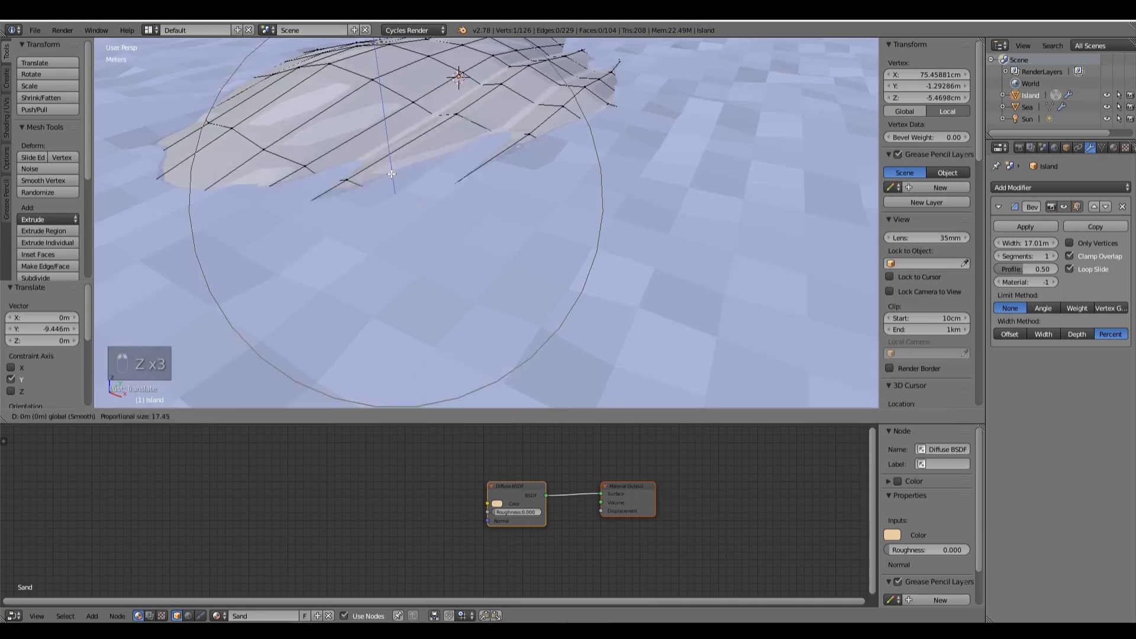
{"action": "right_click", "coordinate": [477, 131]}
{"action": "left_click_drag", "start_coordinate": [477, 112], "coordinate": [475, 106]}
{"action": "mouse_move", "coordinate": [474, 100]}
{"action": "middle_mouse_down"}
{"action": "mouse_move", "coordinate": [504, 192]}
{"action": "mouse_move", "coordinate": [545, 139]}
{"action": "middle_mouse_up"}
{"action": "key", "text": "shift+z"}
{"action": "key", "text": "shift+z"}
{"action": "key", "text": "z"}
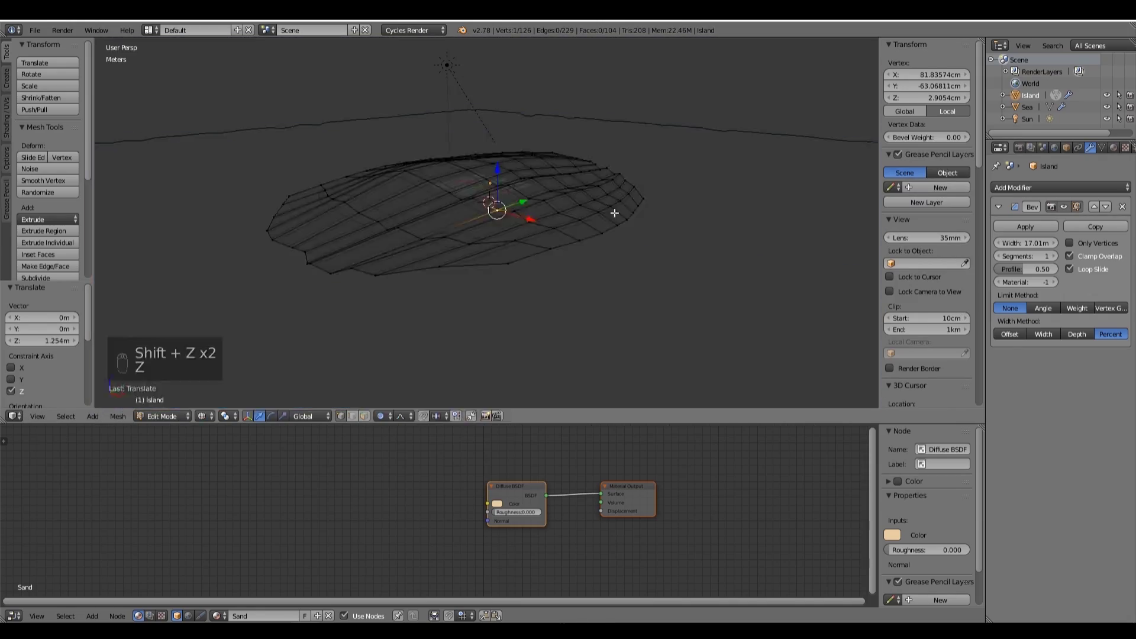
{"action": "key", "text": "z"}
{"action": "key", "text": "shift+z"}
{"action": "key", "text": "Tab"}
Select the sea and increase its Displace strength to 0.015, trying smaller increments first.
{"action": "right_click", "coordinate": [675, 194]}
{"action": "left_click", "coordinate": [1072, 321]}
{"action": "left_click", "coordinate": [1125, 321]}
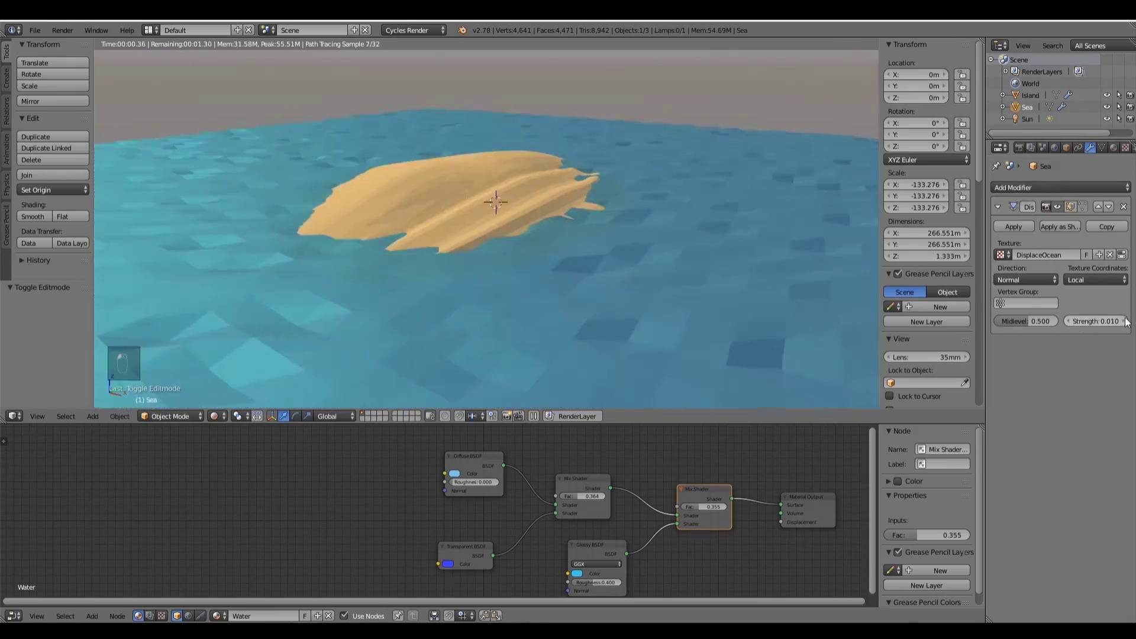
{"action": "key", "text": "ctrl+z"}
{"action": "double_click", "coordinate": [1102, 321]}
{"action": "type", "text": "0.02"}
{"action": "key", "text": "Return"}
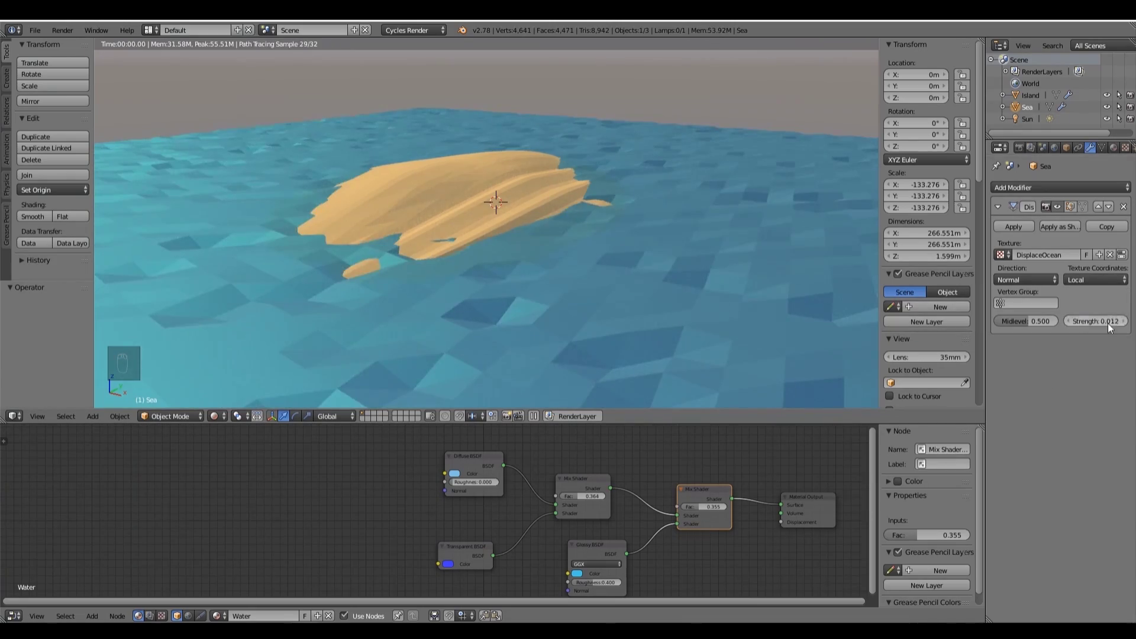
{"action": "double_click", "coordinate": [1109, 322]}
{"action": "type", "text": "0.015"}
{"action": "key", "text": "Return"}
Invert the sea's displacement by setting the Displace strength to -0.015.
{"action": "double_click", "coordinate": [1107, 322]}
{"action": "key", "text": "Left"}
{"action": "key", "text": "Left"}
{"action": "key", "text": "Left"}
{"action": "type", "text": "-"}
{"action": "key", "text": "Return"}
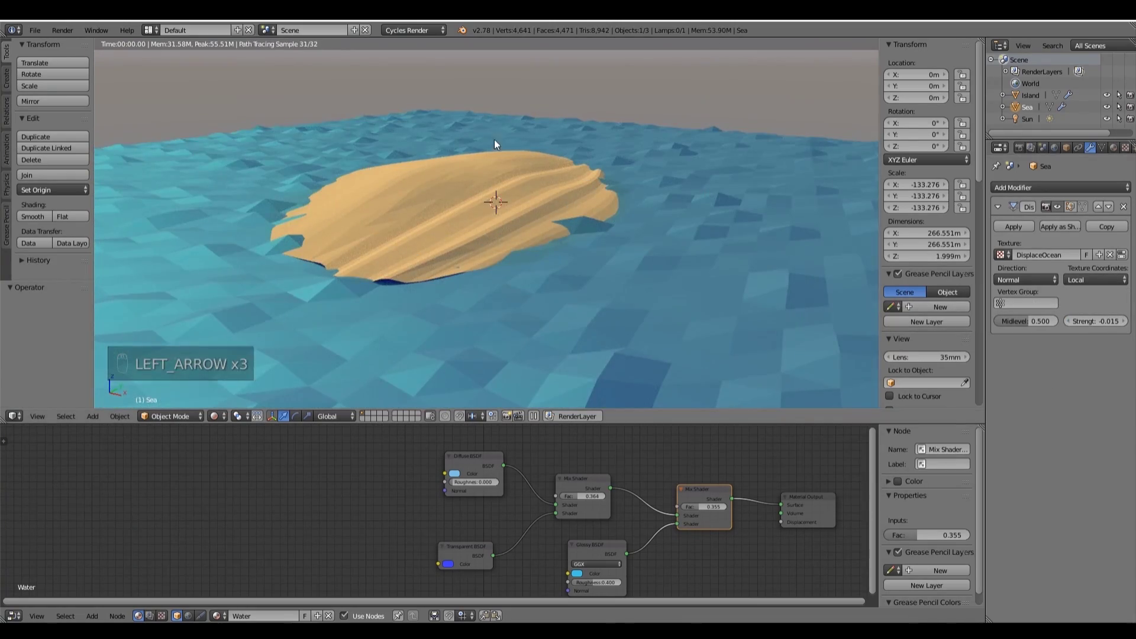
Raise the sea along Z by about 1.2 m.
{"action": "key", "text": "g"}
{"action": "key", "text": "z"}
{"action": "left_click", "coordinate": [499, 191]}
{"action": "key", "text": "Tab"}
{"action": "key", "text": "Tab"}
{"action": "key", "text": "Tab"}
{"action": "key", "text": "Tab"}
{"action": "left_click", "coordinate": [1100, 279]}
{"action": "left_click", "coordinate": [1099, 277]}
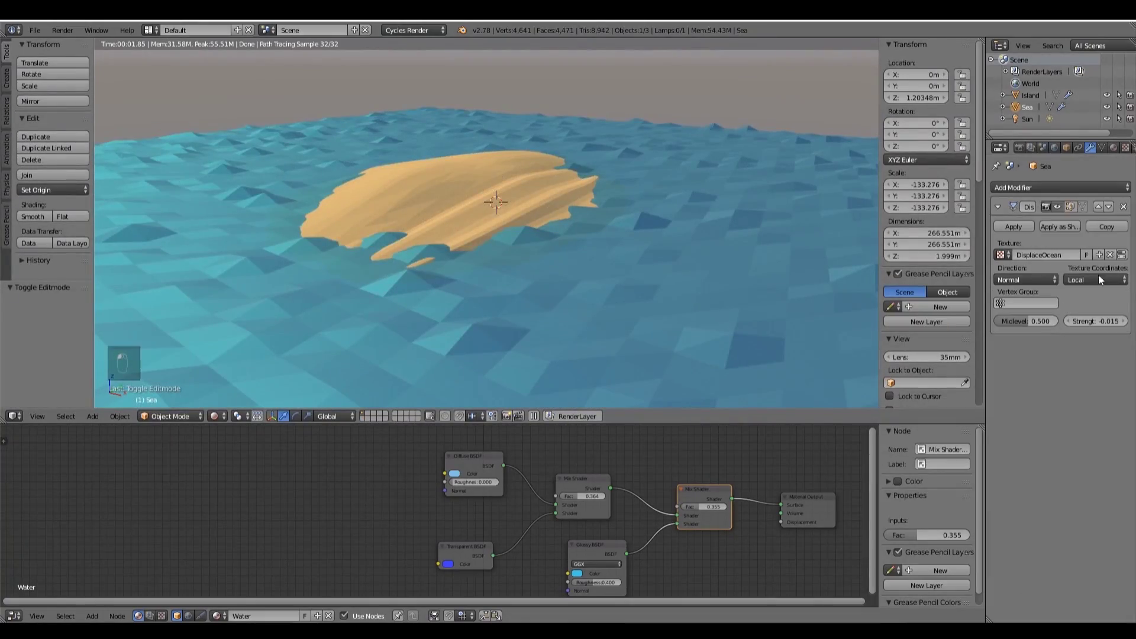
Select the island and move it vertically to about 1.26 m on Z.
{"action": "left_click", "coordinate": [1126, 148]}
{"action": "mouse_move", "coordinate": [503, 198]}
{"action": "middle_mouse_down"}
{"action": "mouse_move", "coordinate": [500, 169]}
{"action": "mouse_move", "coordinate": [496, 184]}
{"action": "middle_mouse_up"}
{"action": "right_click", "coordinate": [495, 184]}
{"action": "key", "text": "g"}
{"action": "key", "text": "z"}
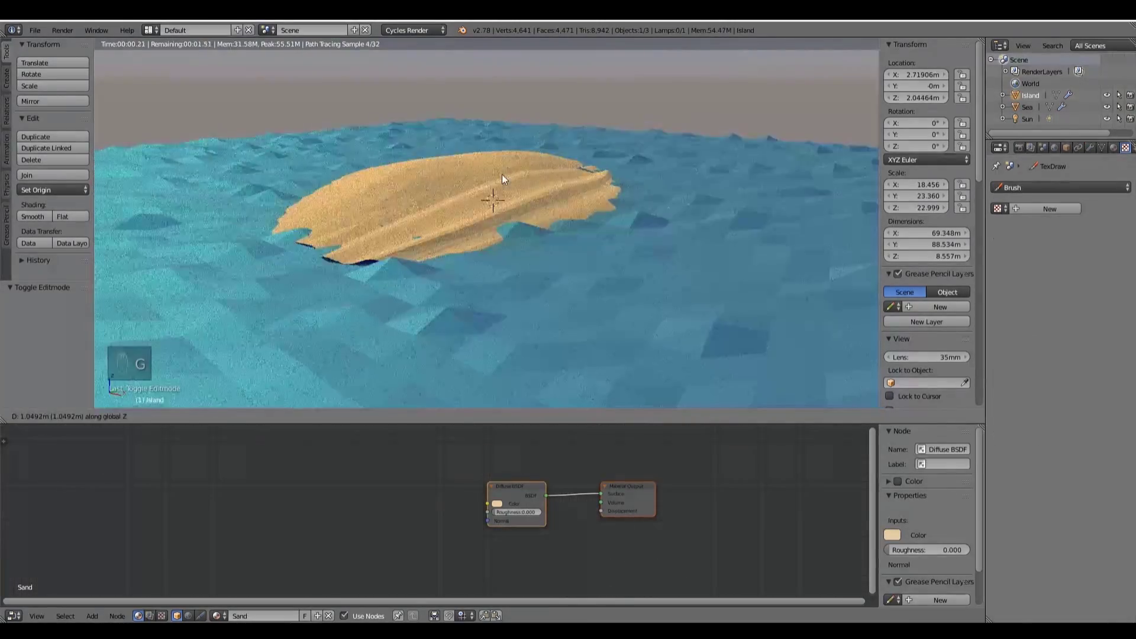
{"action": "left_click", "coordinate": [503, 182]}
Try subdividing the sea's whole mesh once more and preview the finer waves in rendered shading.
{"action": "right_click", "coordinate": [615, 245]}
{"action": "key", "text": "Tab"}
{"action": "key", "text": "z"}
{"action": "key", "text": "a"}
{"action": "key", "text": "a"}
{"action": "key", "text": "a"}
{"action": "key", "text": "w"}
{"action": "left_click", "coordinate": [648, 244]}
{"action": "key", "text": "Tab"}
{"action": "key", "text": "shift+z"}
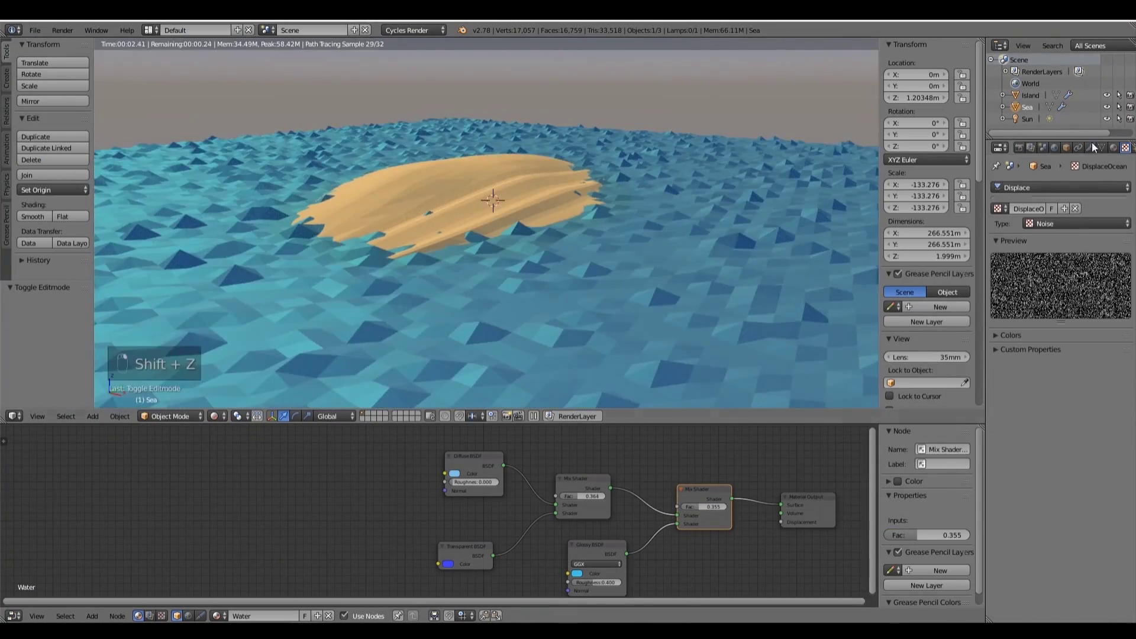
Undo the last subdivision of the sea's mesh.
{"action": "left_click", "coordinate": [1092, 147]}
{"action": "key", "text": "ctrl+z"}
{"action": "key", "text": "ctrl+z"}
{"action": "key", "text": "ctrl+z"}
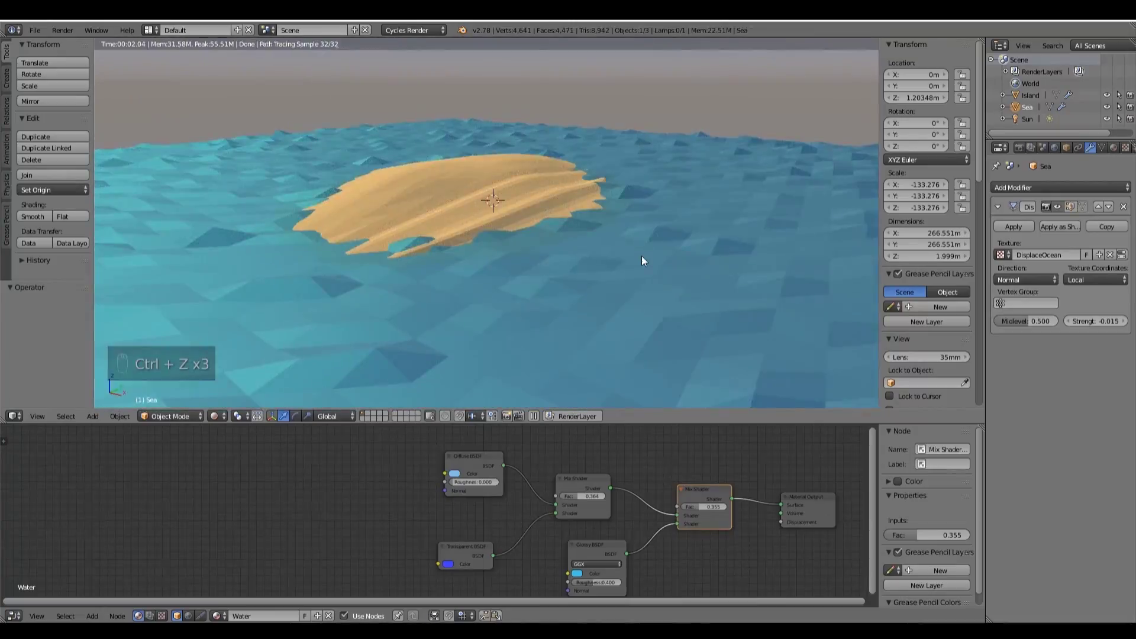
Move the island across the sea to about X 48.2 m and Y -54 m.
{"action": "right_click", "coordinate": [562, 205]}
{"action": "key", "text": "g"}
{"action": "key", "text": "x"}
{"action": "left_click", "coordinate": [666, 279]}
{"action": "key", "text": "g"}
{"action": "key", "text": "y"}
{"action": "left_click", "coordinate": [532, 260]}
{"action": "scroll", "coordinate": [527, 254], "scroll_direction": "up", "scroll_amount": 4}
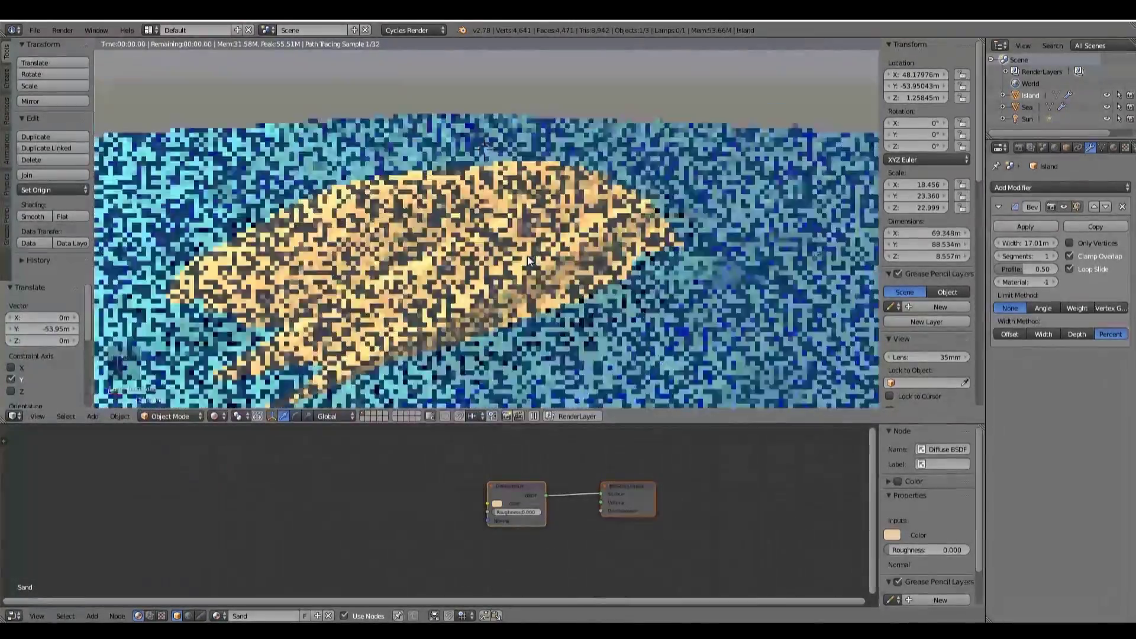